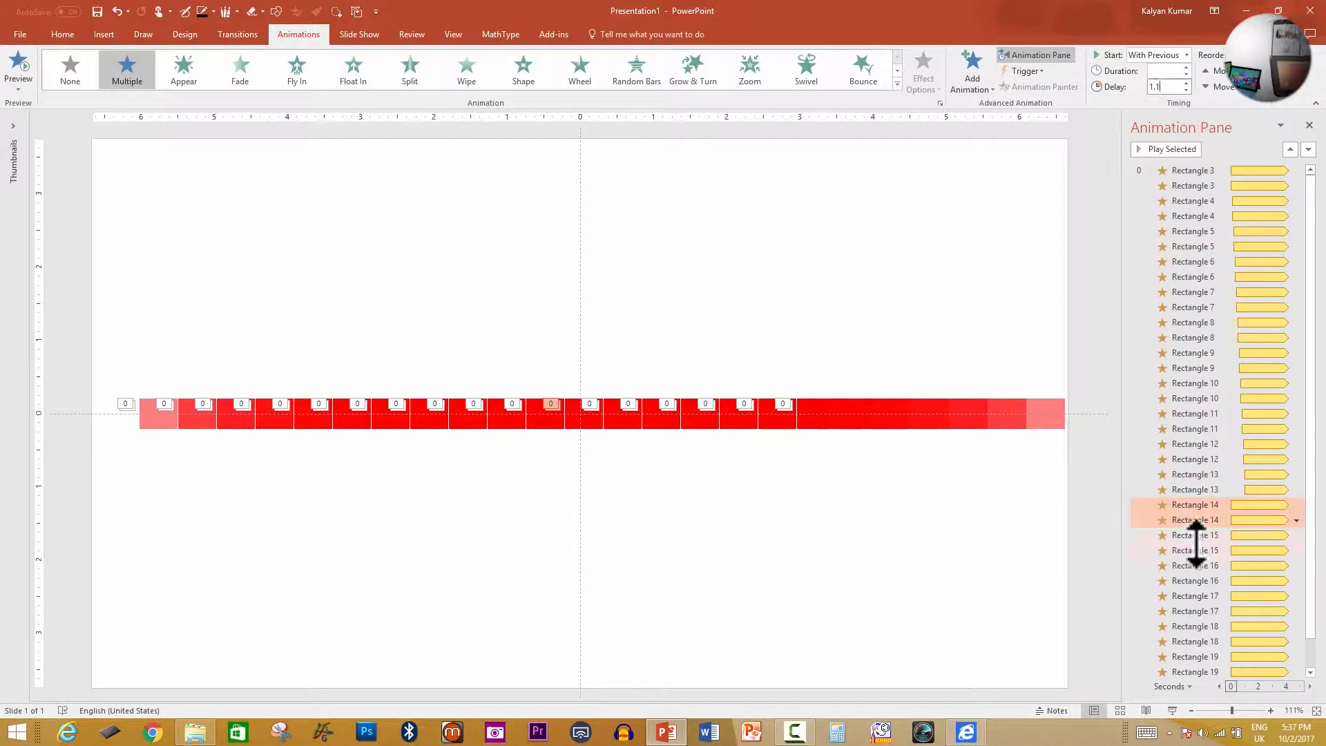
Delay the paired animations of Rectangles 15 to 19 in 0.1-second increments, reaching 1.5 for Rectangle 18 and 1.6 for Rectangle 19, and preview the slide show
click(1194, 566)
ctrl+click(1194, 581)
click(1160, 87)
text(1.4)
click(1195, 627)
ctrl+click(1194, 642)
click(1159, 87)
text(1.5)
click(1194, 657)
ctrl+click(1195, 672)
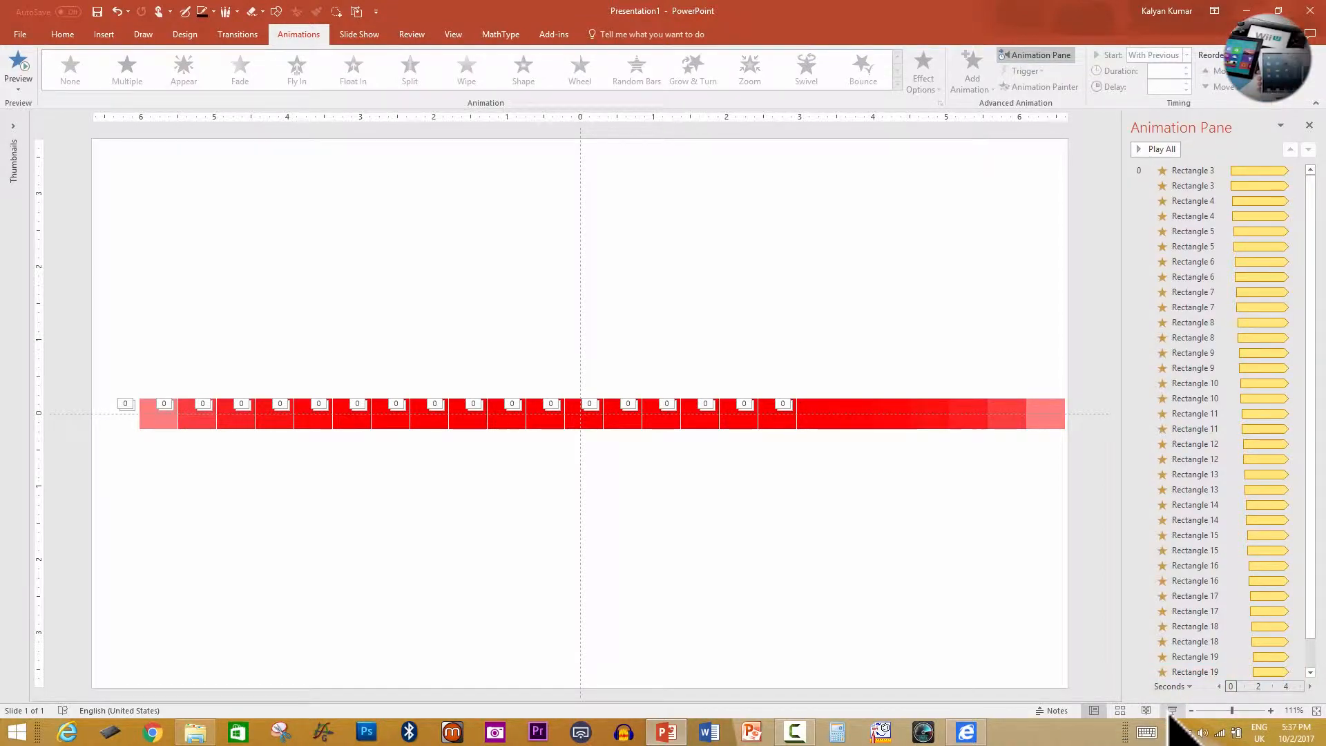
click(1172, 710)
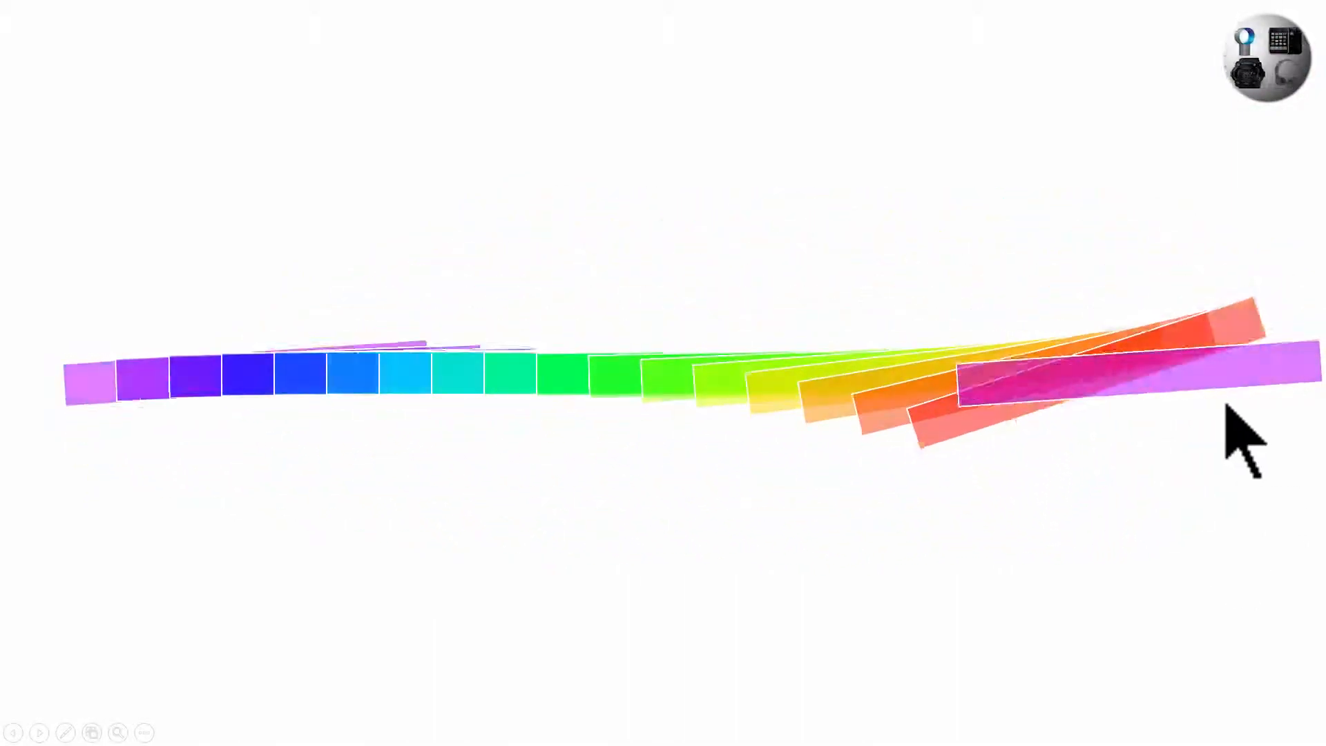
key(Escape)
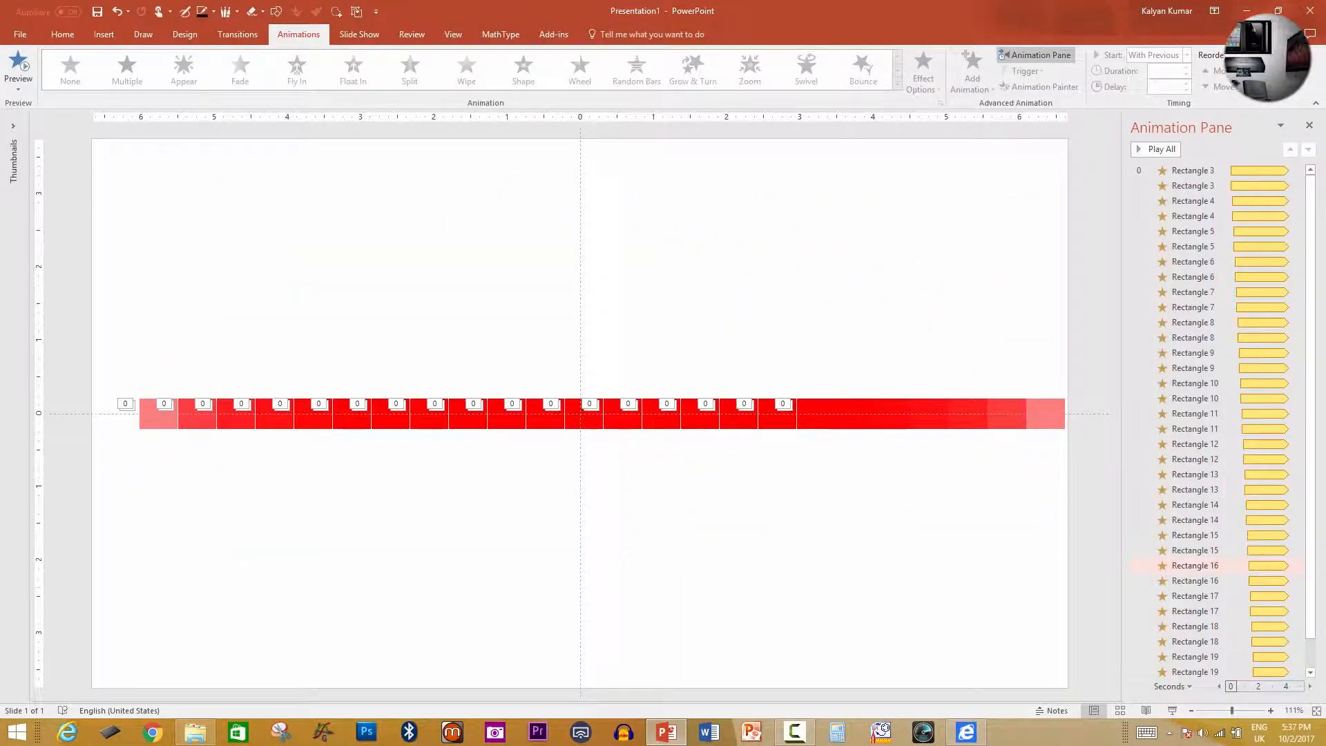
Set the delay of both Rectangle 20 animations to 1.7 seconds and preview the slide show
scroll(1314, 673, down, 1)
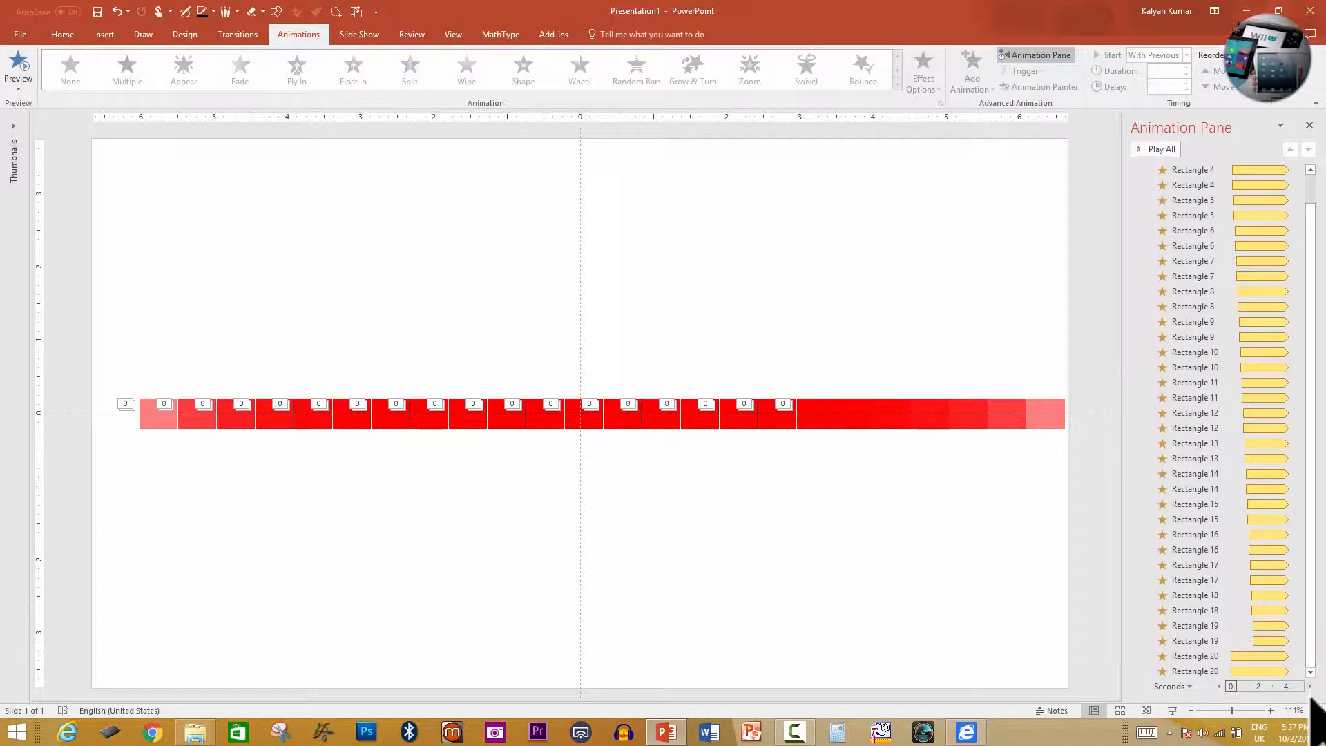
click(1210, 662)
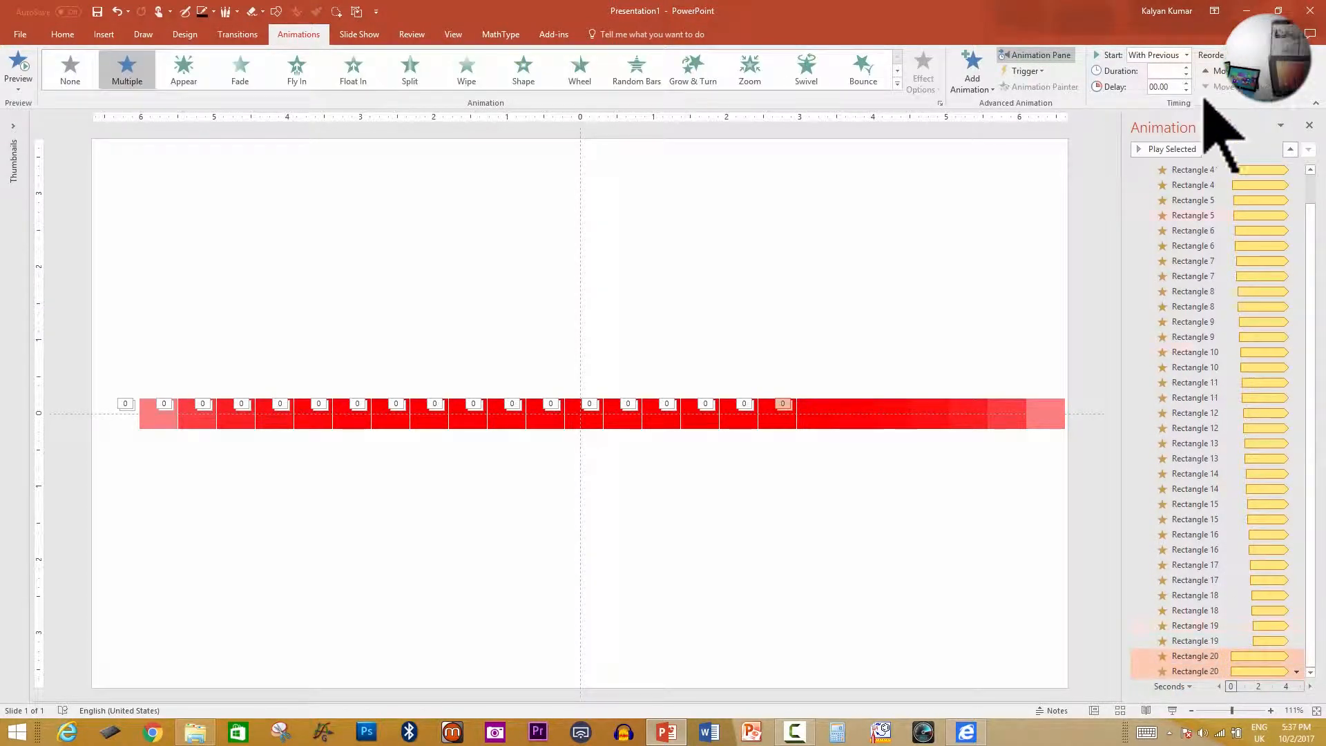
click(1218, 643)
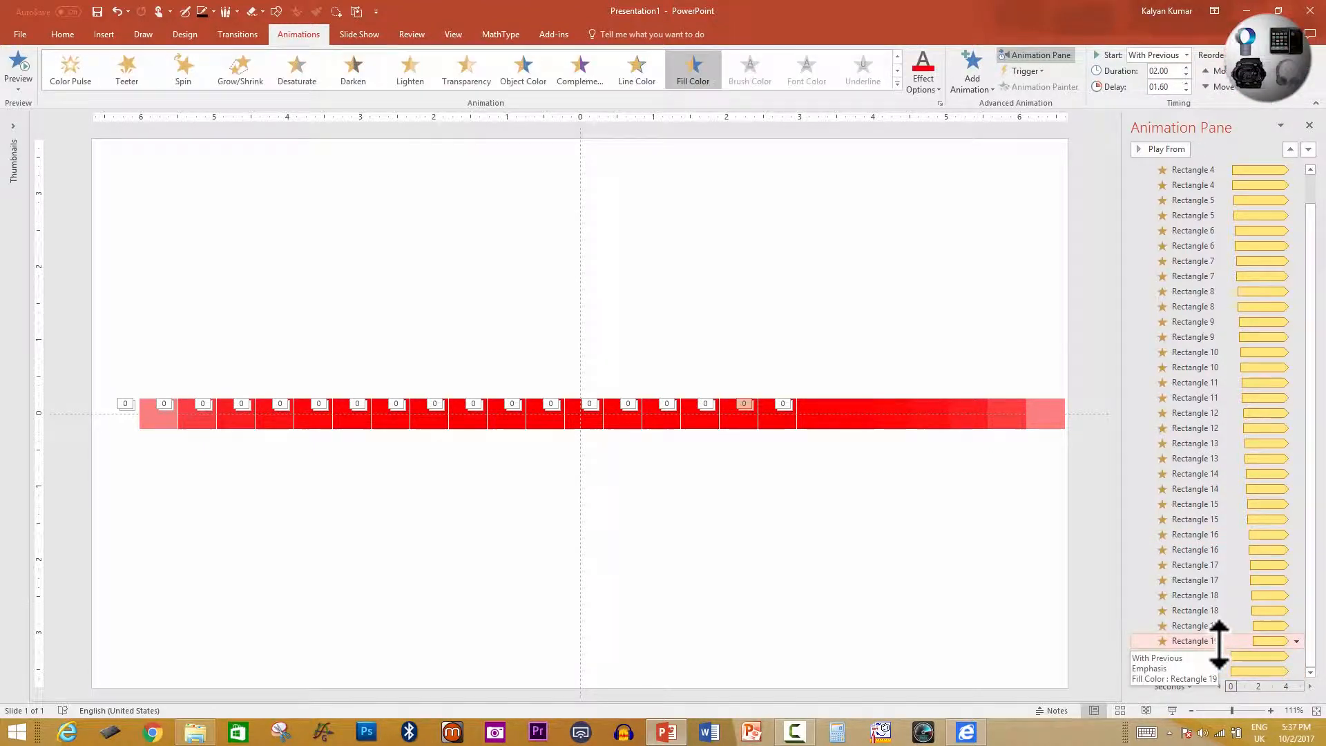
click(1198, 659)
shift+click(1201, 671)
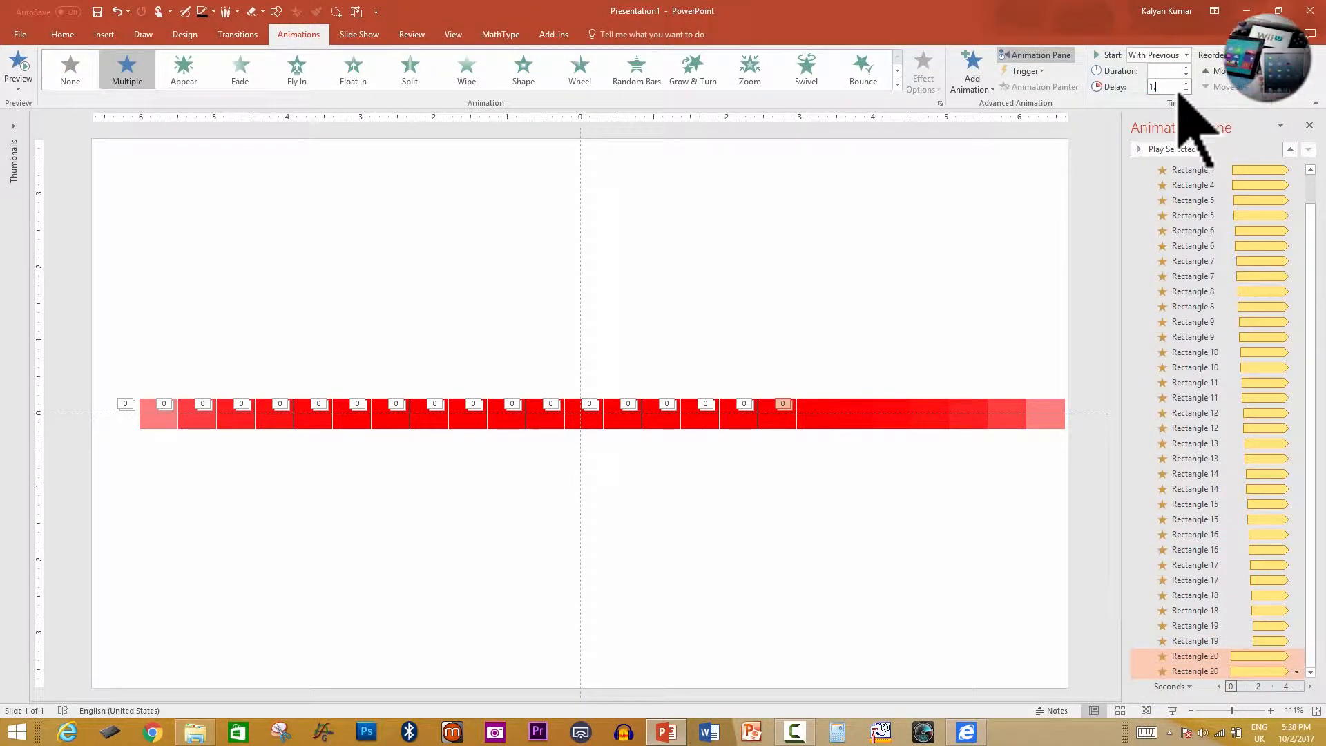
click(1173, 710)
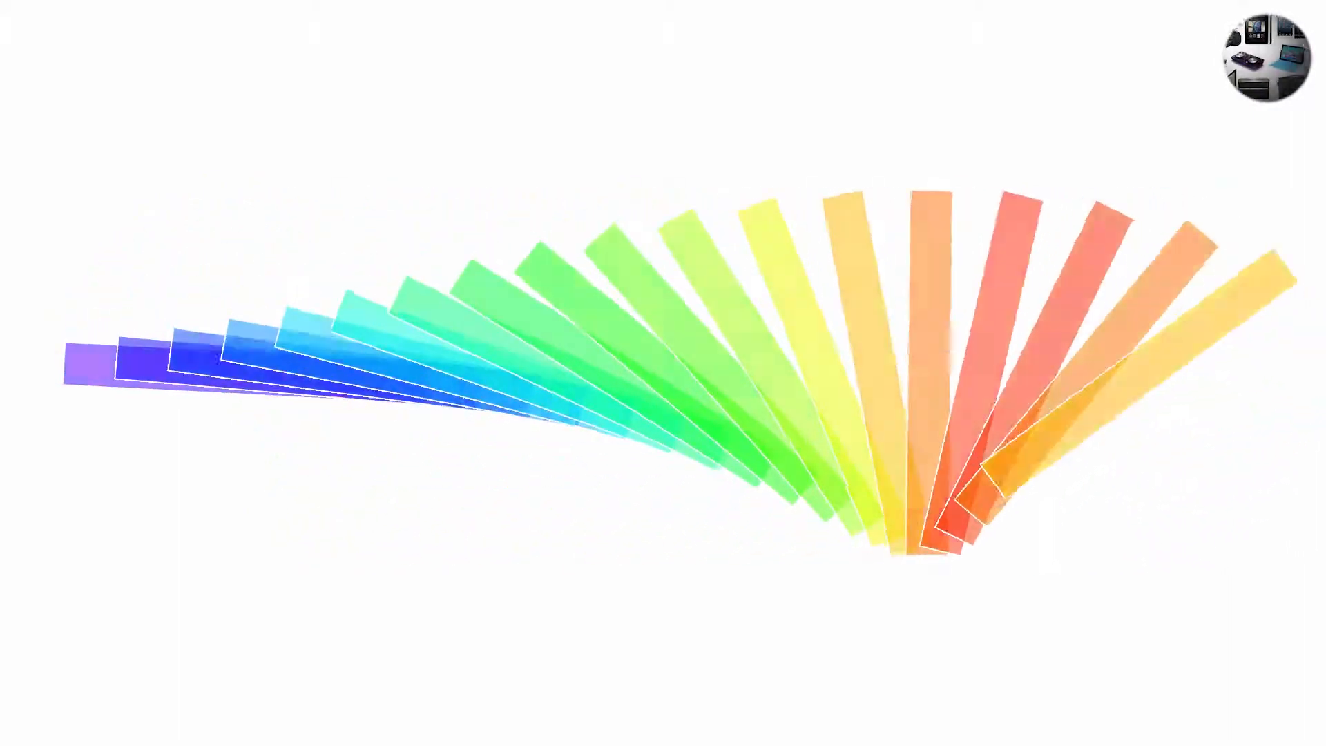
key(Escape)
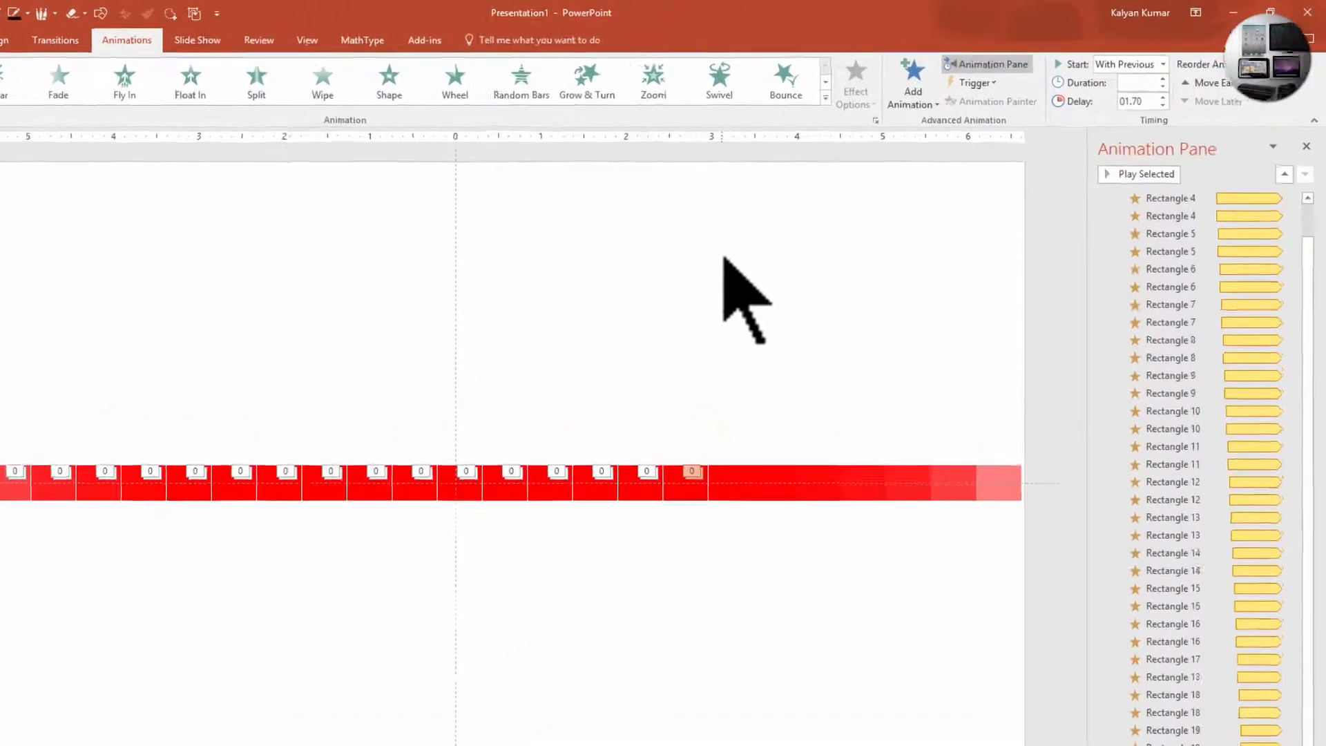
Give the slide background a solid black fill and preview the slide show against it
right_click(810, 220)
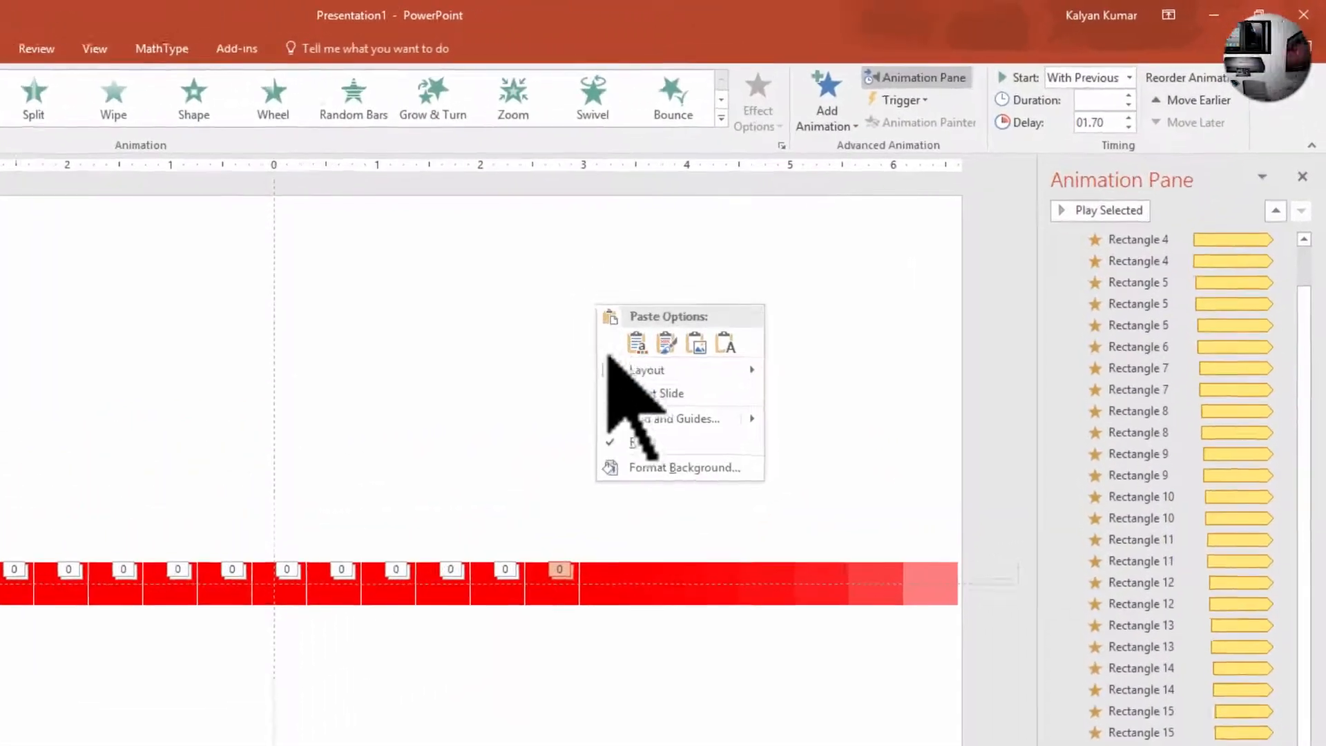
click(851, 335)
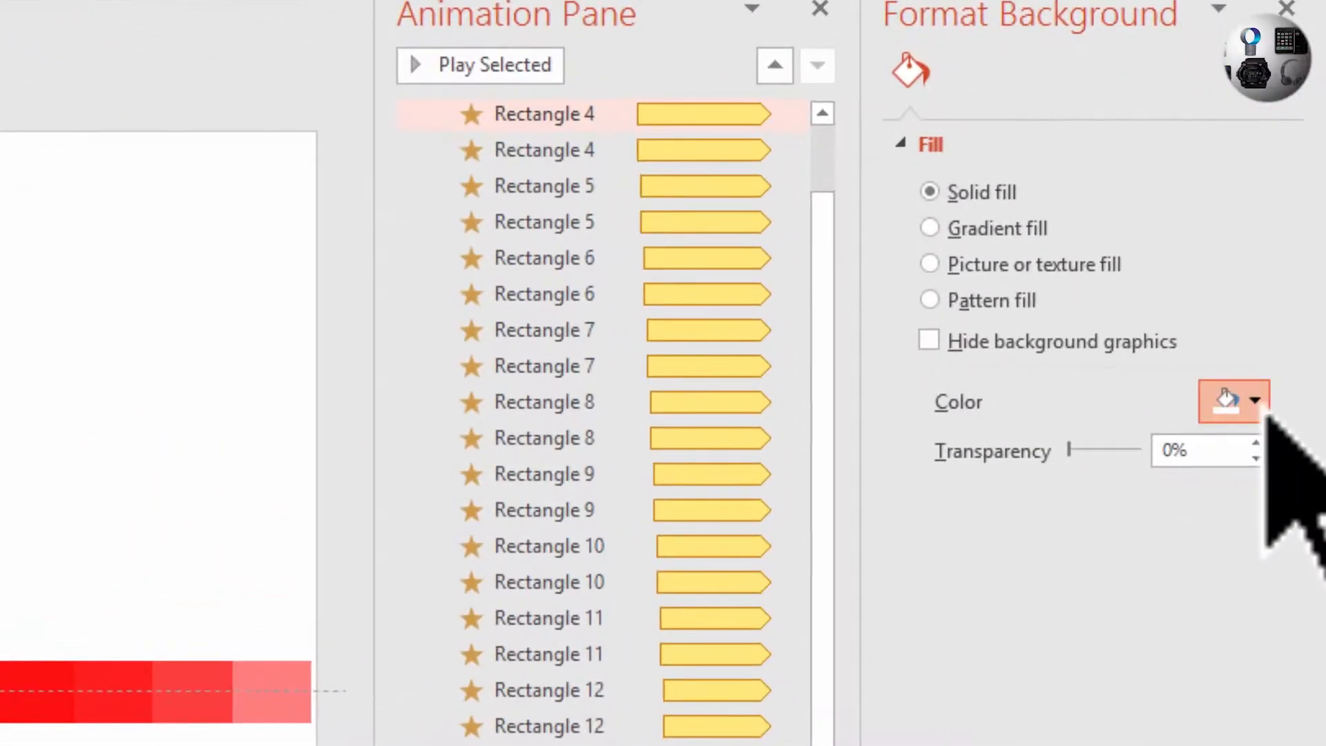
click(1236, 402)
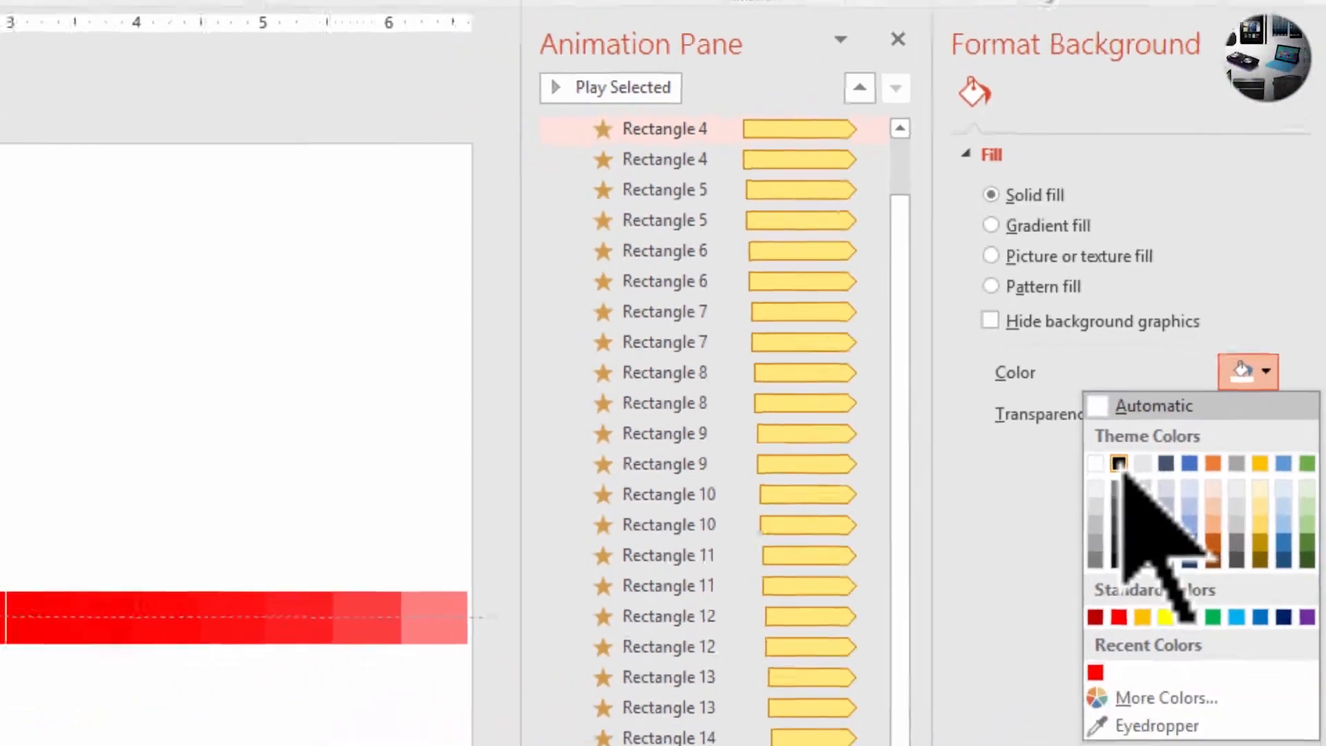
click(1083, 508)
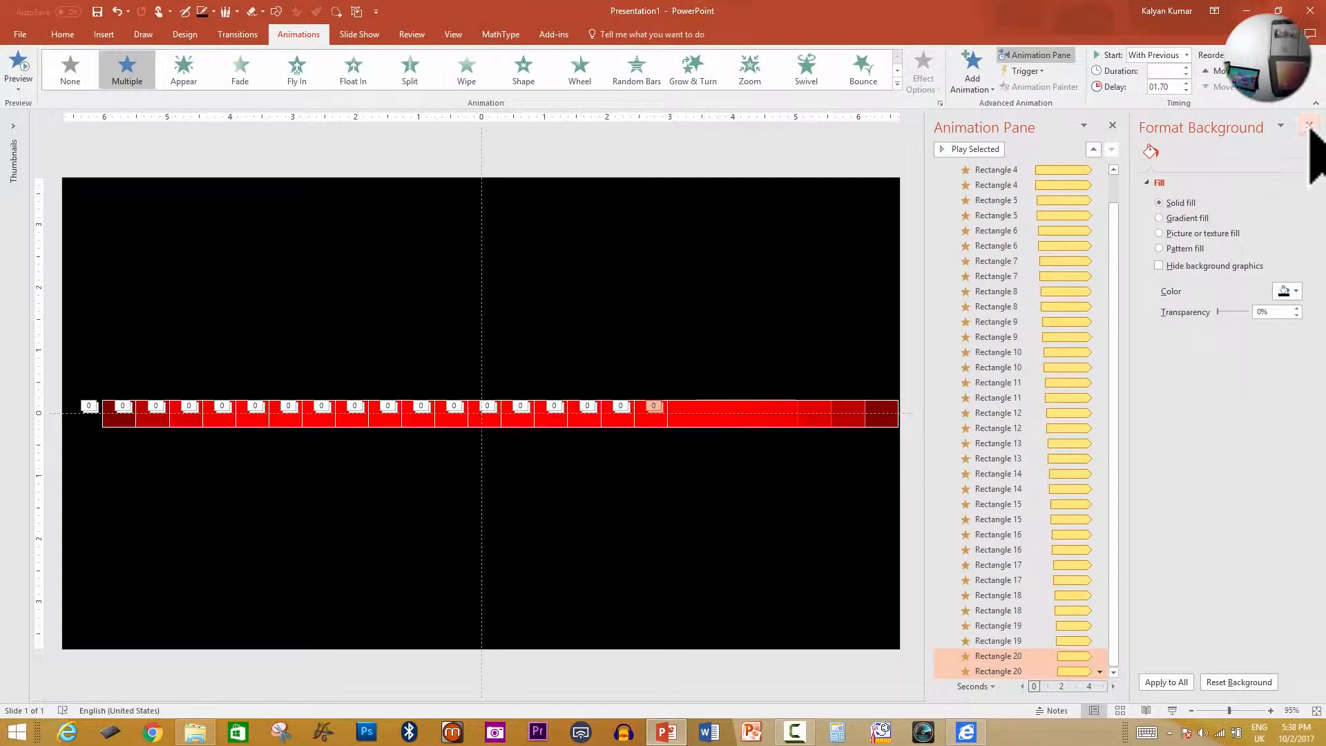
click(1308, 125)
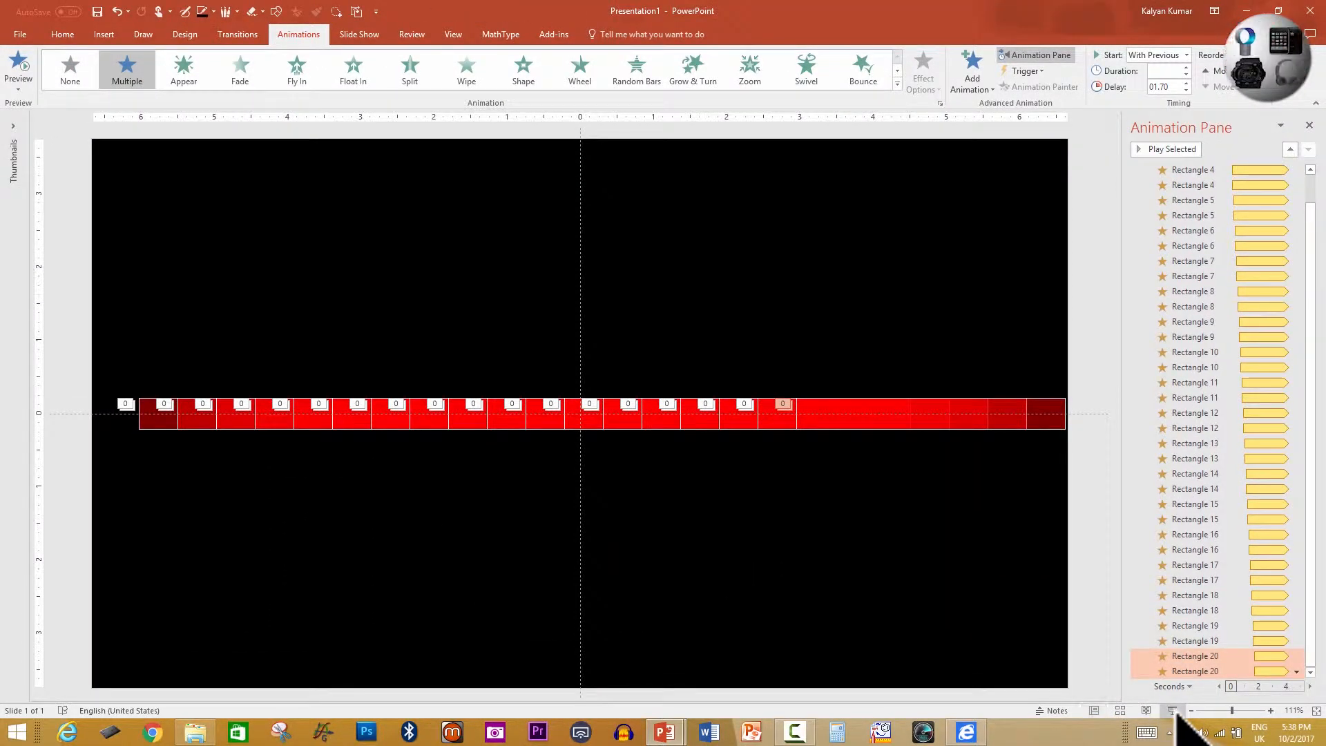
click(1173, 711)
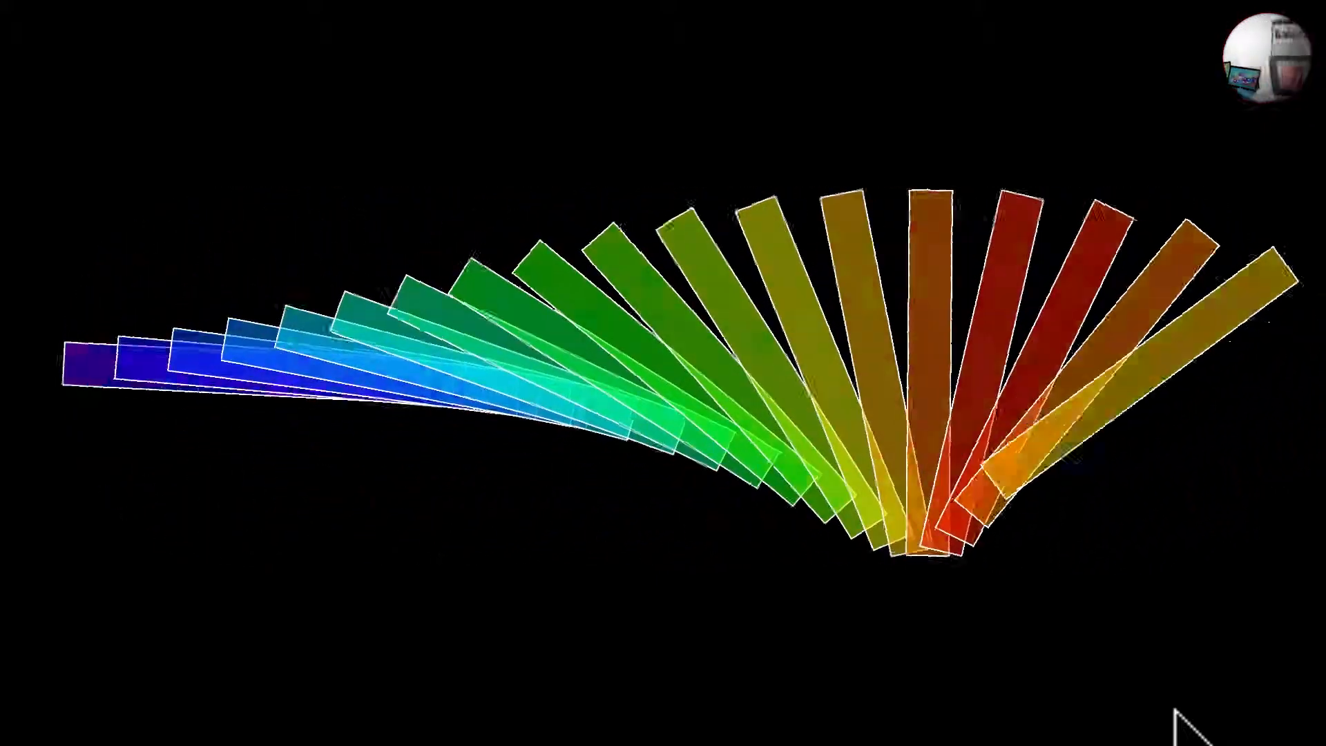
key(Escape)
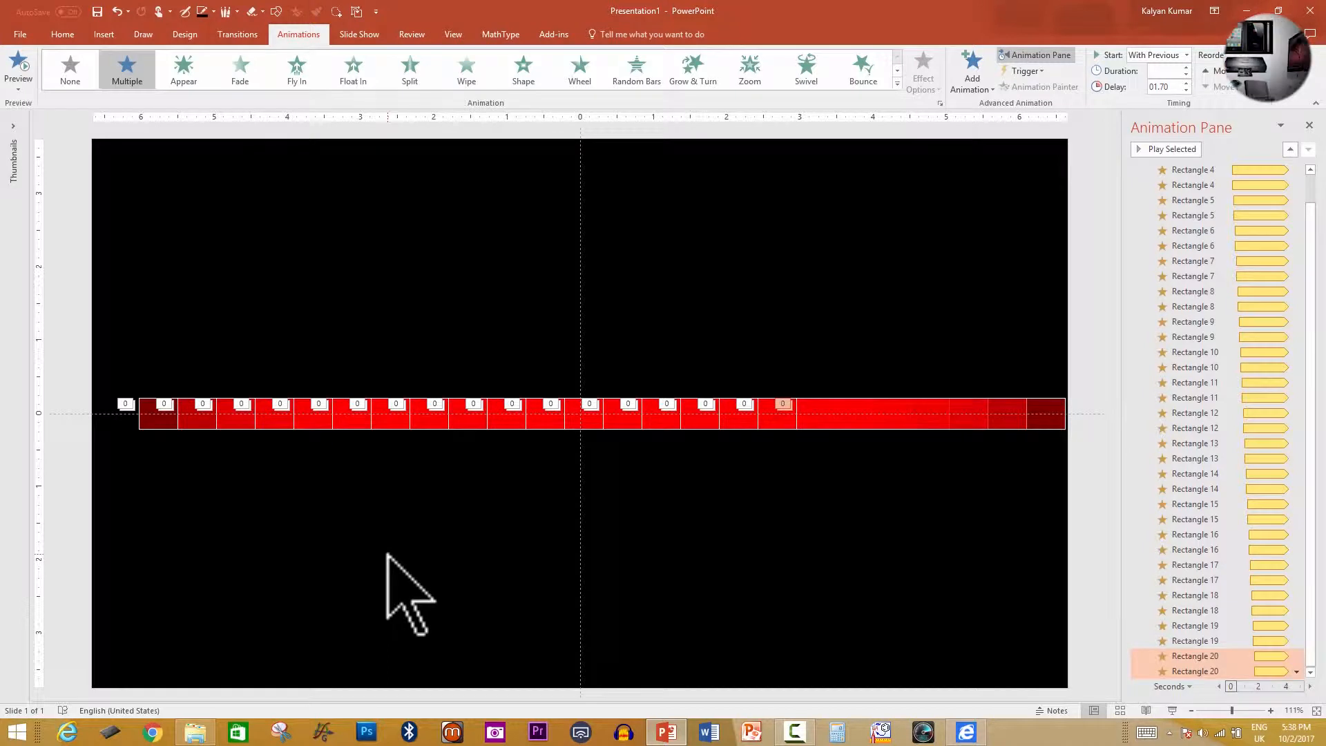
Duplicate the whole row of red rectangles above the original and recolour the copy with a blue fill from the standard colours
key(ctrl+a)
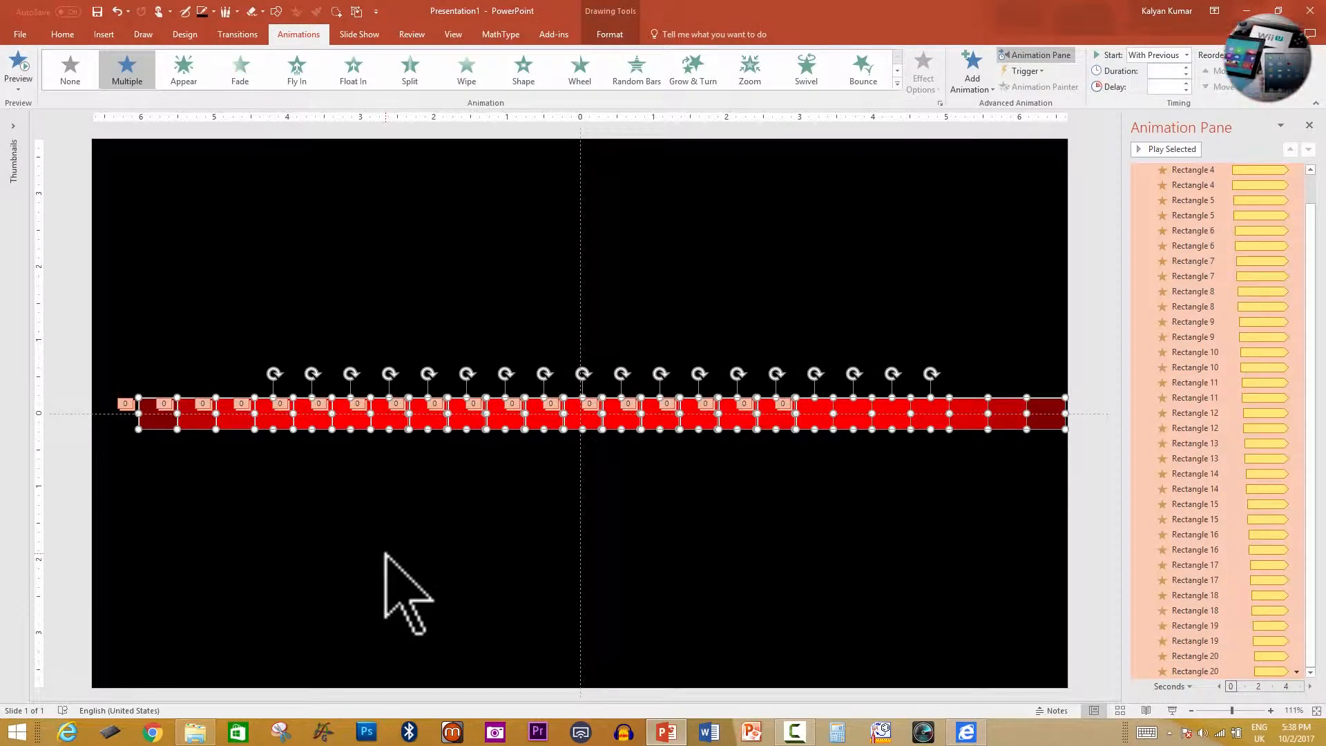
drag(460, 422, 467, 287)
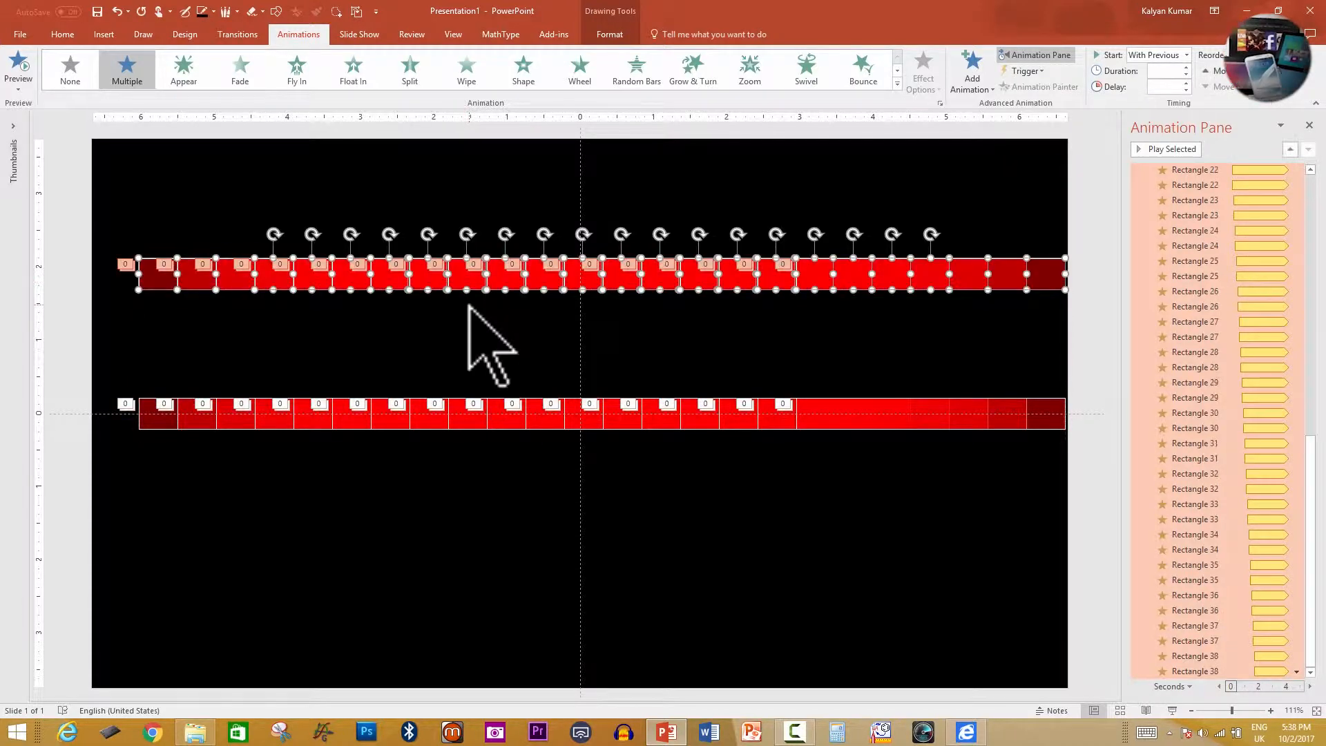
click(609, 33)
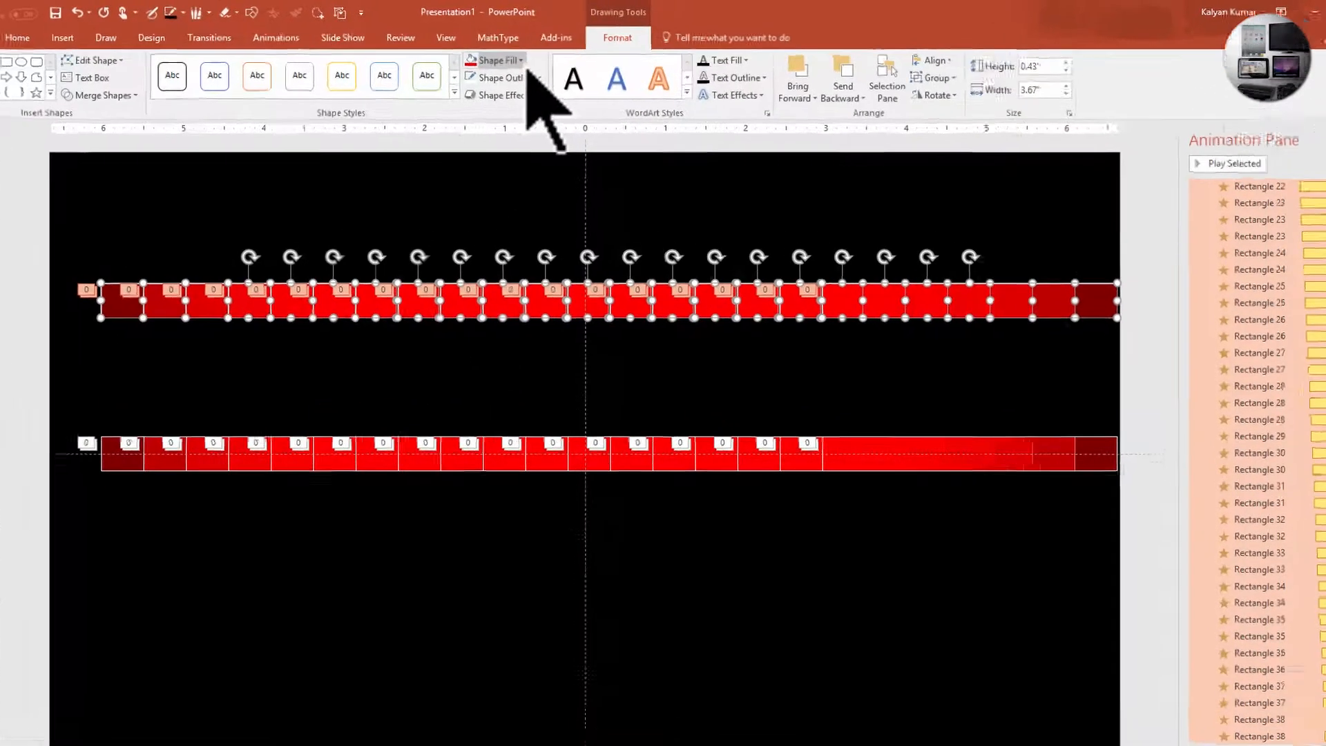
click(521, 62)
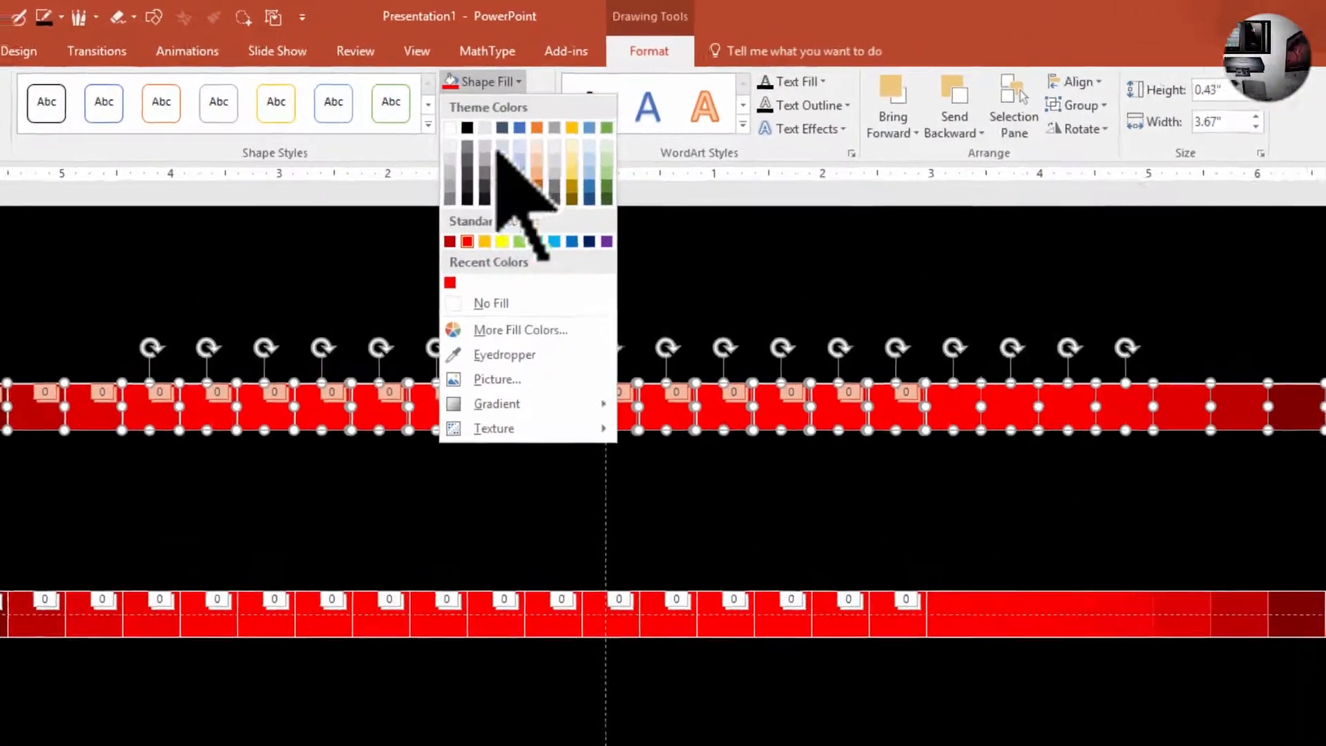
click(514, 241)
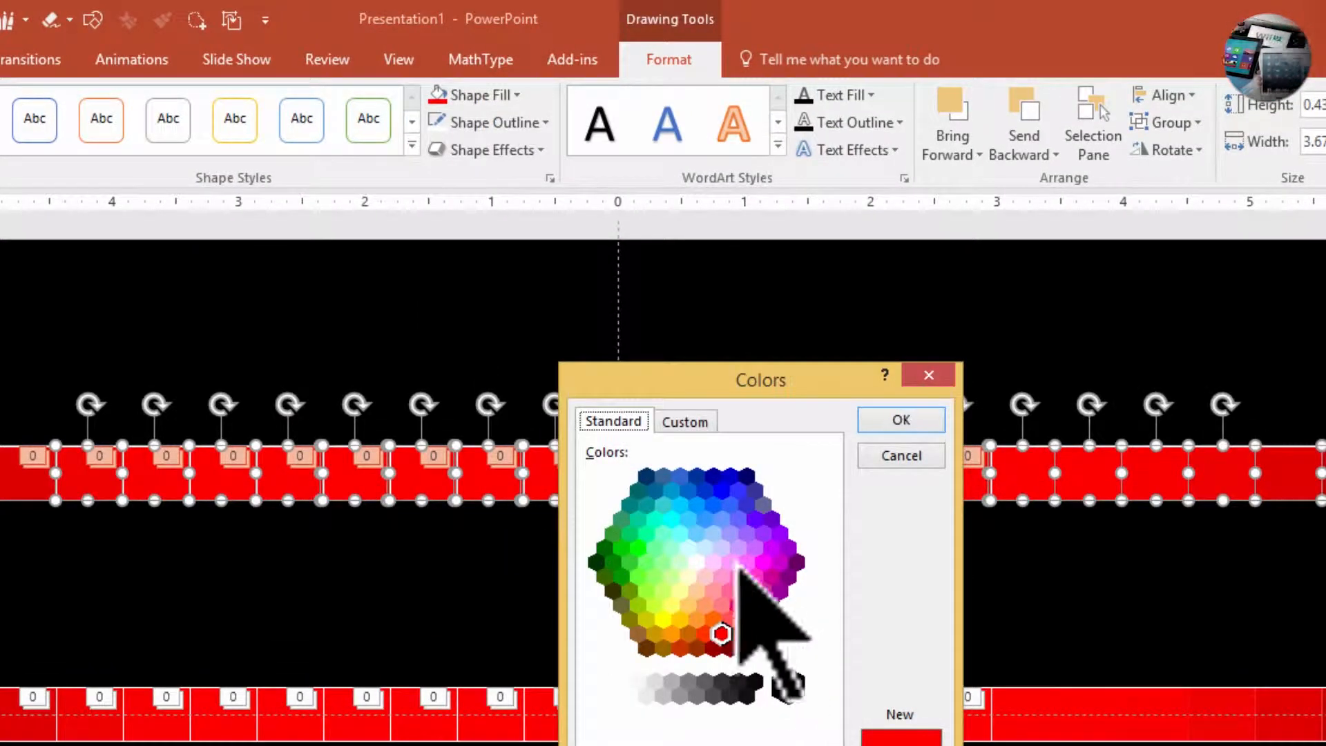
click(738, 491)
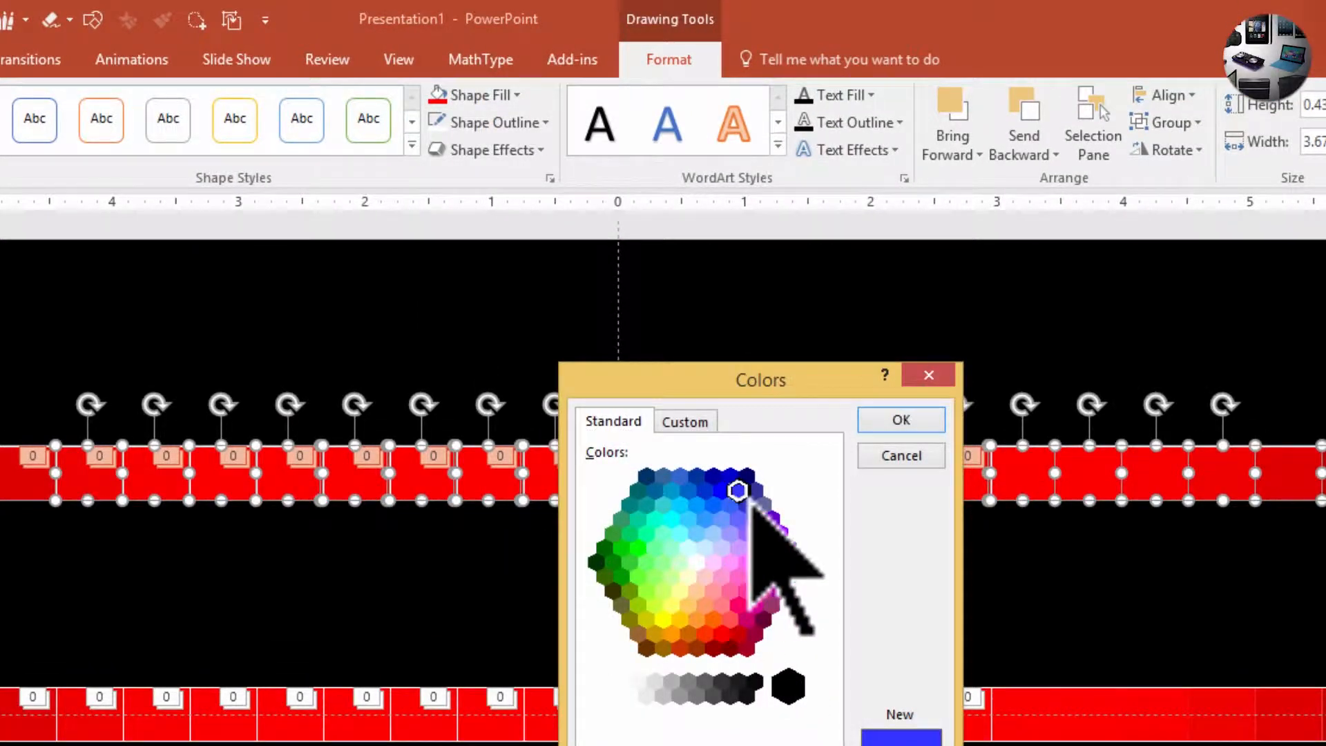
click(901, 420)
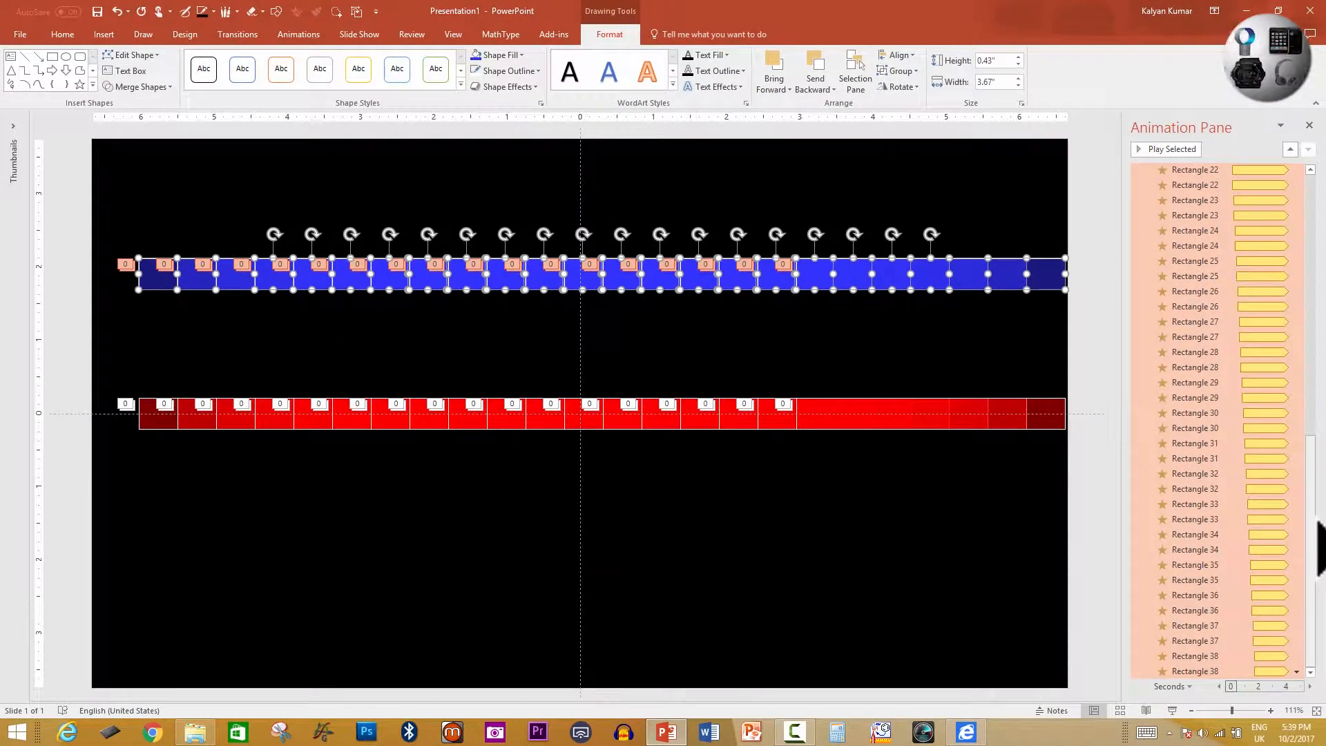
Select together the second animation of each pair for the blue row's rectangles, from Rectangle 21 through Rectangle 38
drag(1318, 545, 1318, 476)
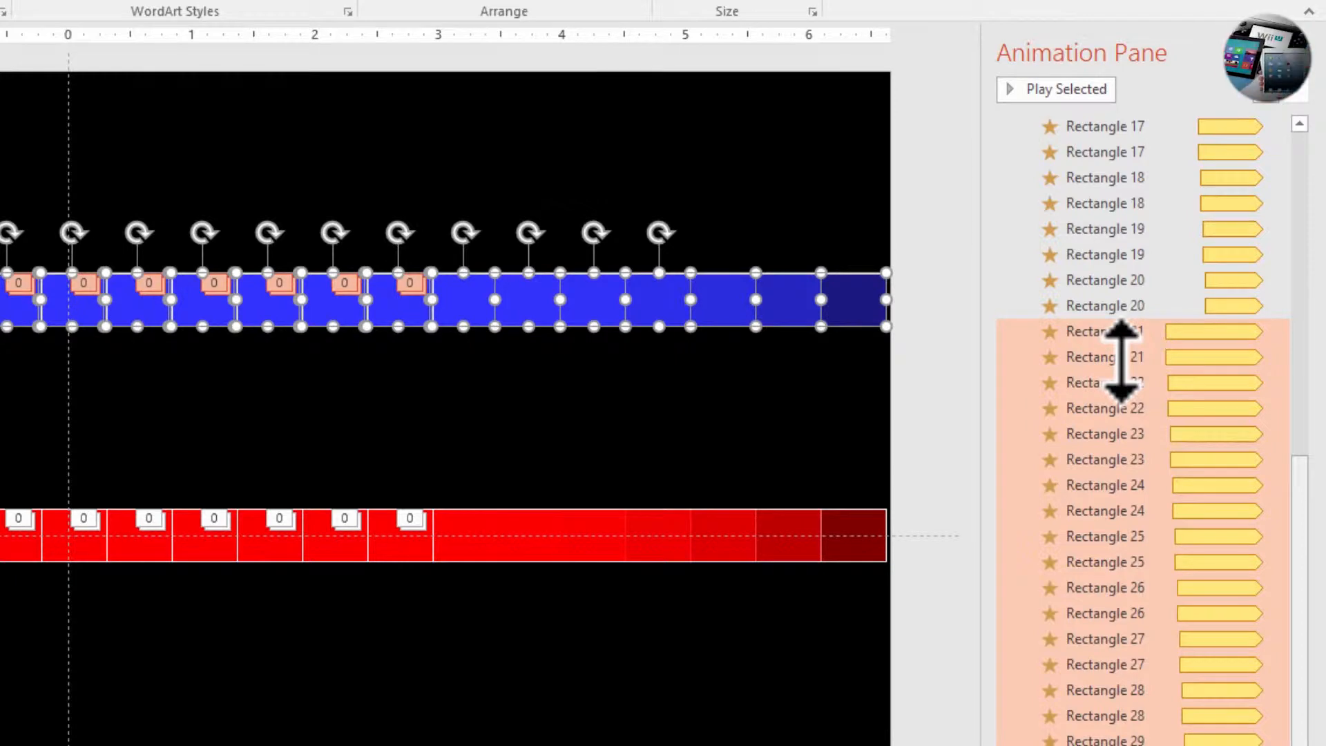
click(1122, 360)
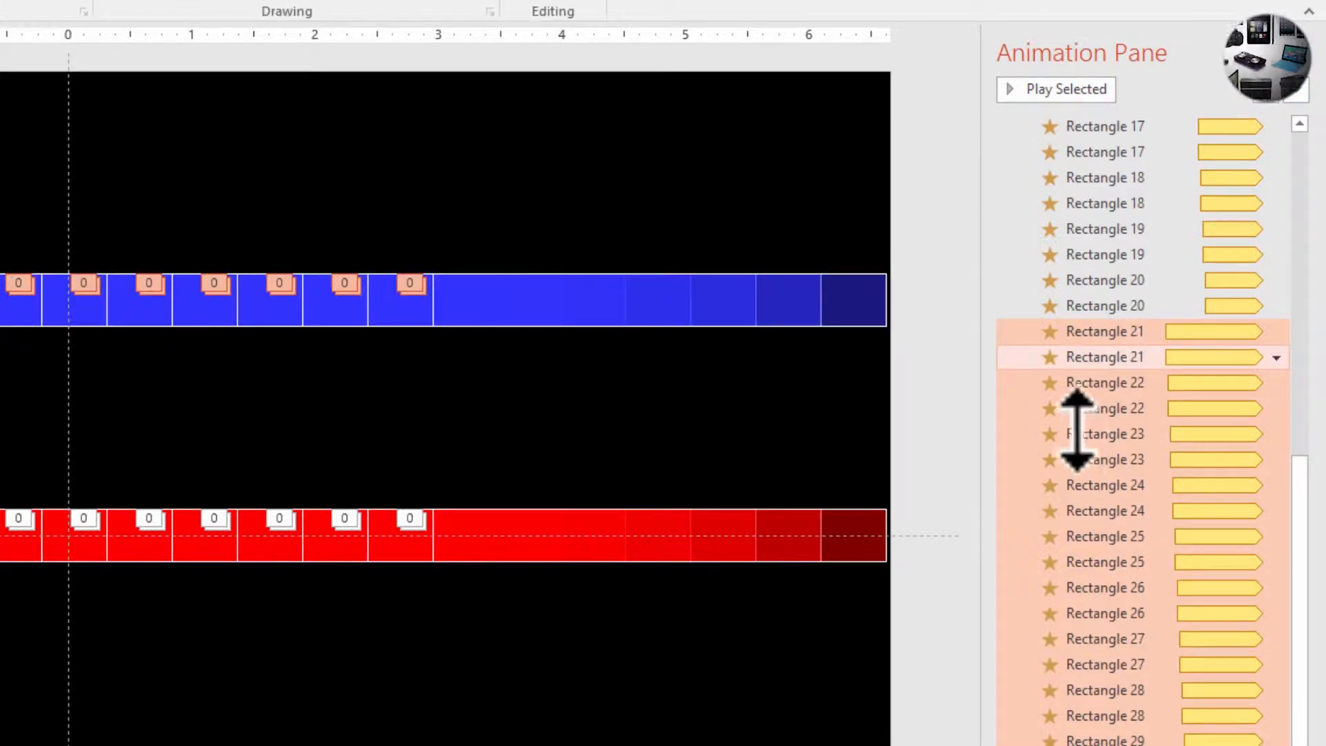
click(1105, 357)
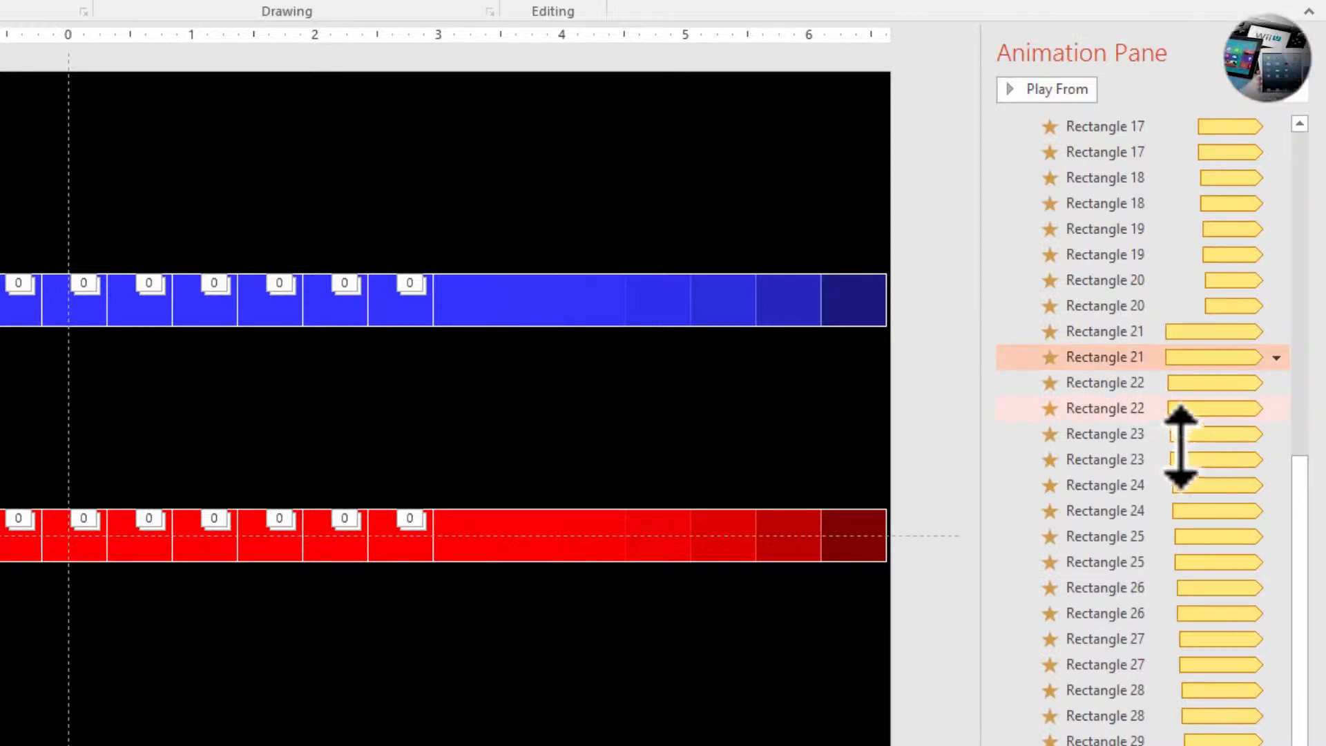
ctrl+click(1150, 417)
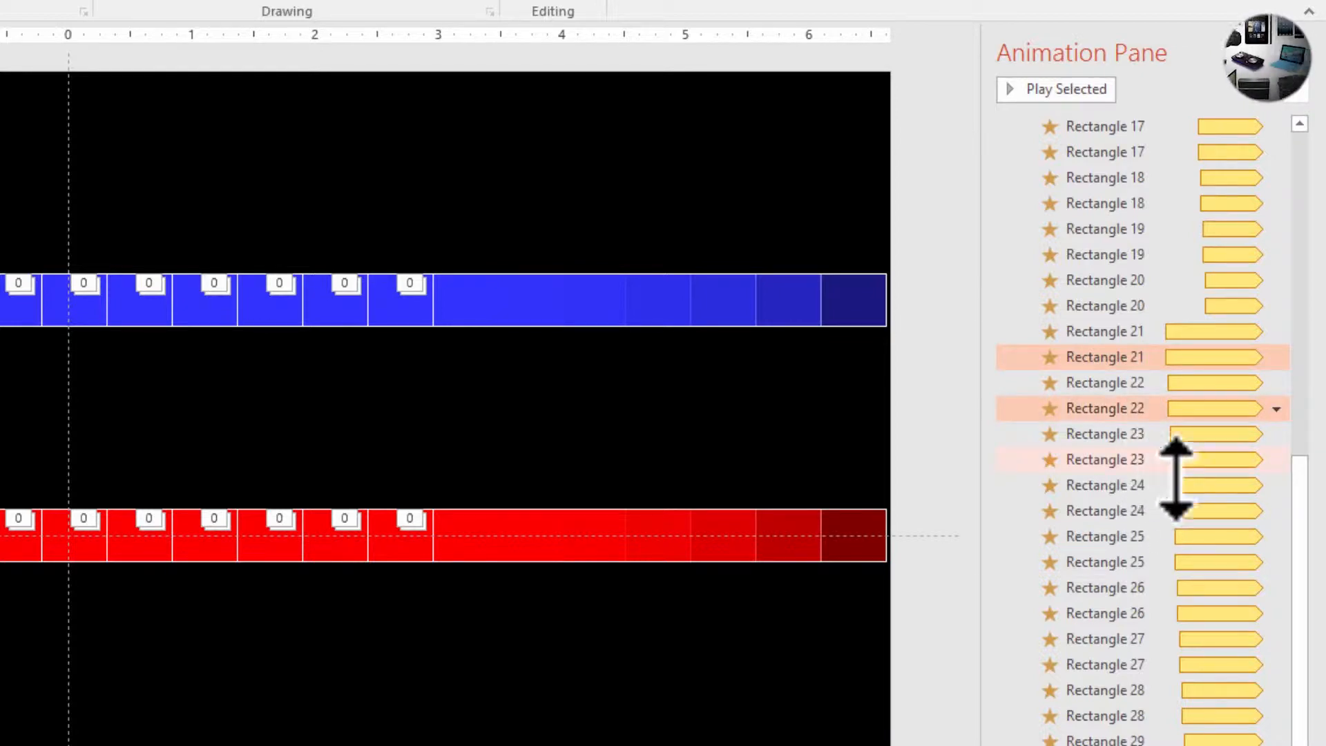
ctrl+click(1152, 463)
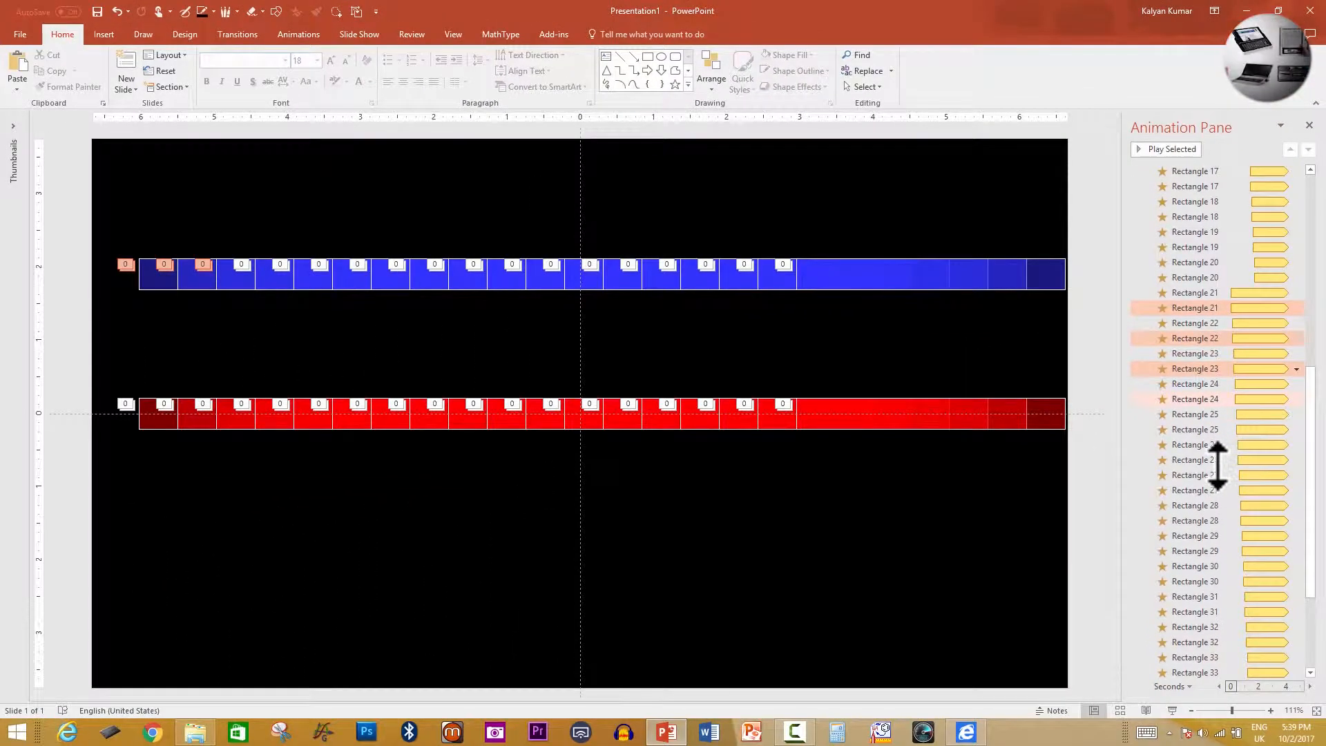
ctrl+click(1216, 398)
ctrl+click(1216, 429)
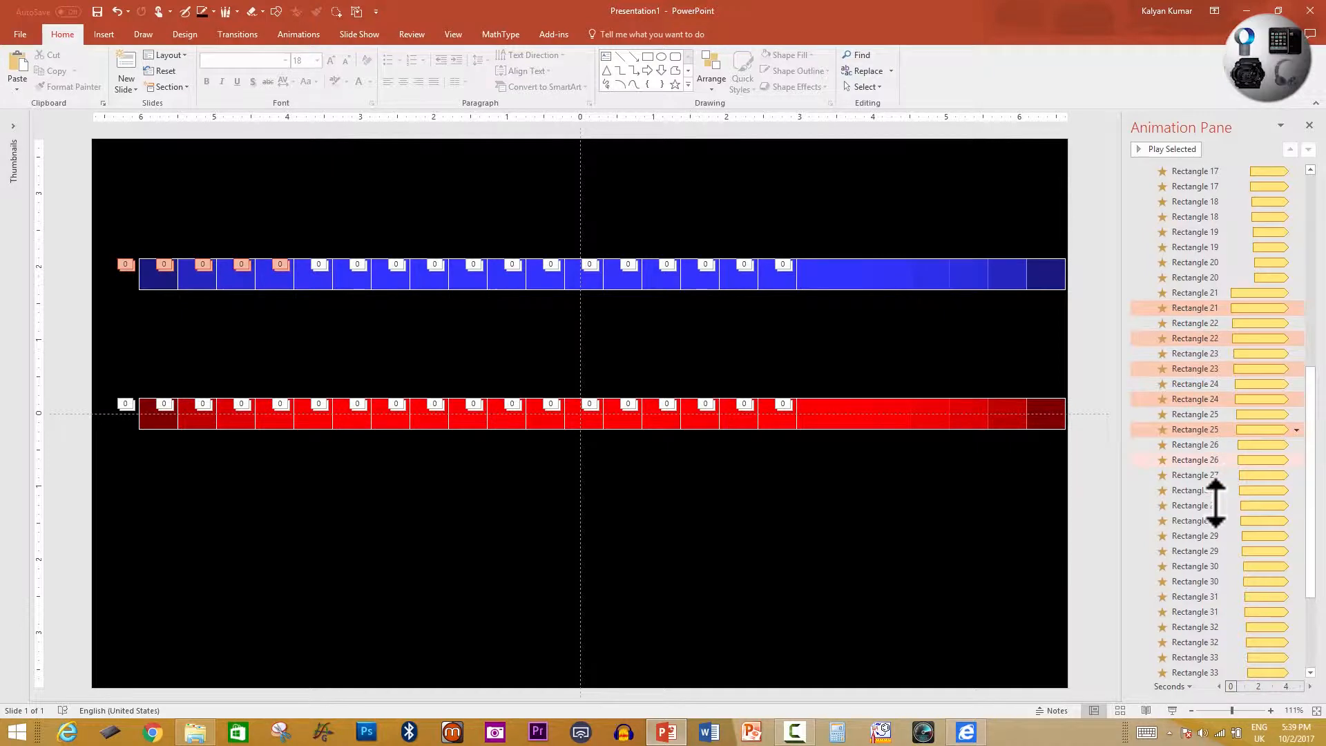
ctrl+click(1215, 459)
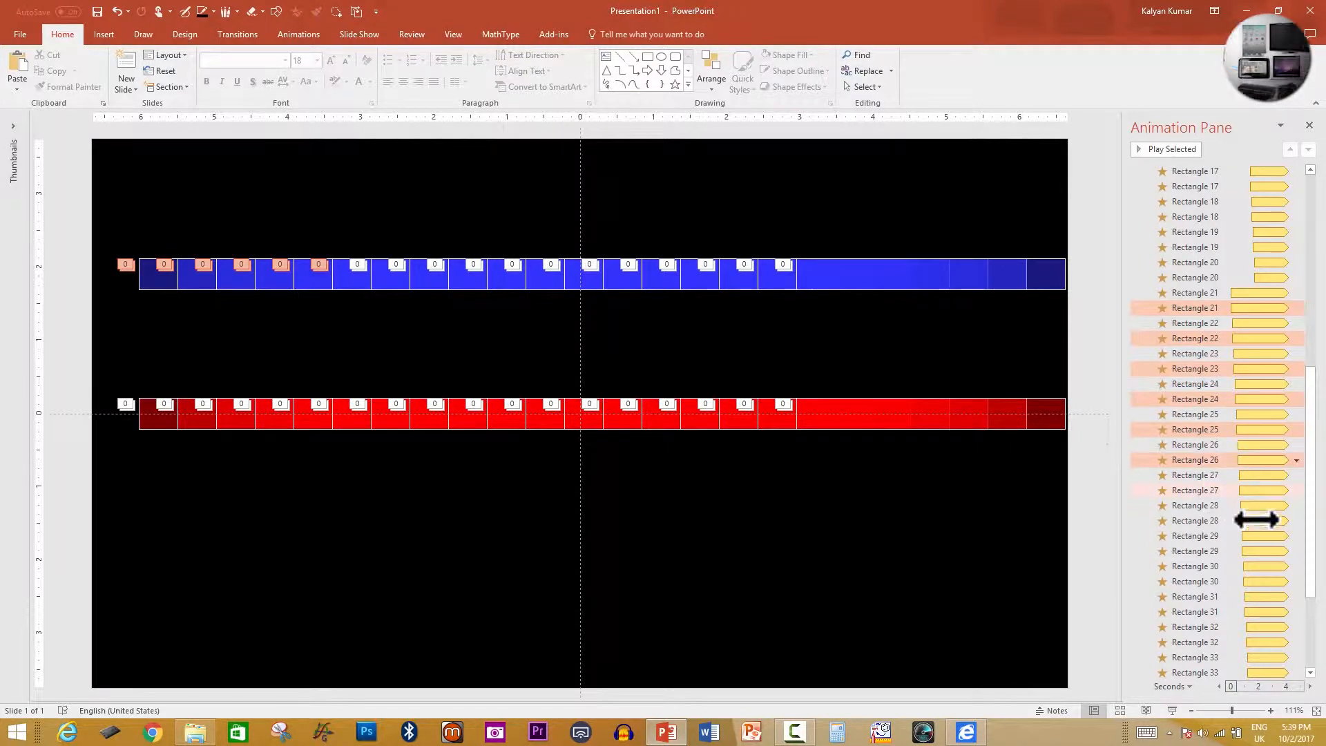
ctrl+click(1216, 520)
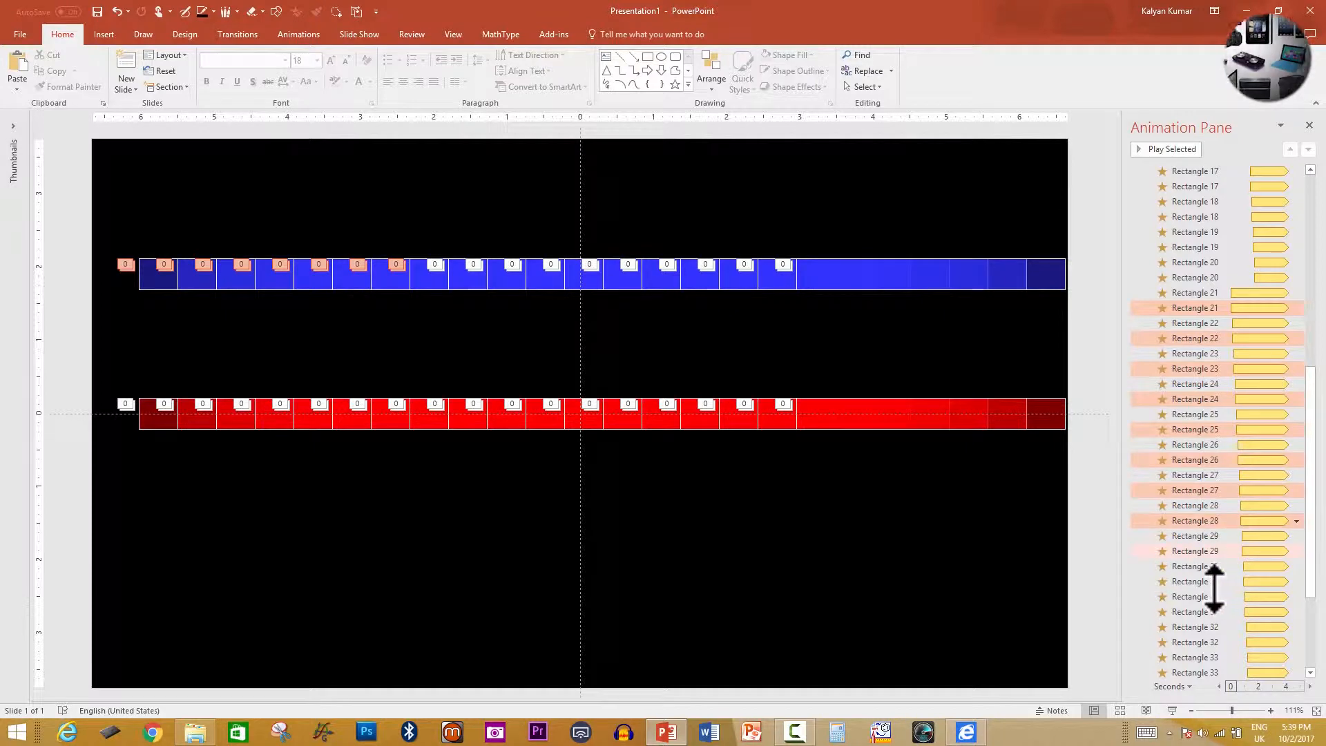
ctrl+click(1214, 550)
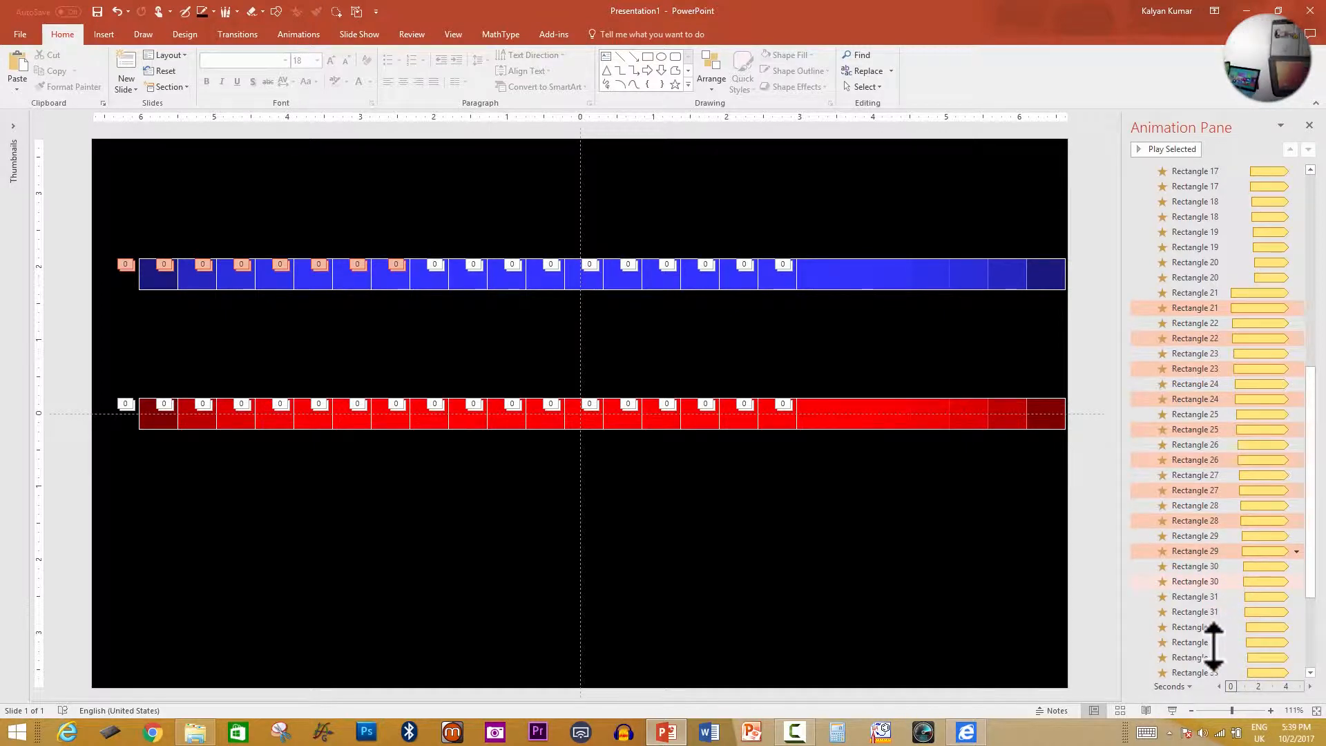
ctrl+click(1214, 581)
ctrl+click(1214, 611)
ctrl+click(1214, 641)
ctrl+click(1214, 672)
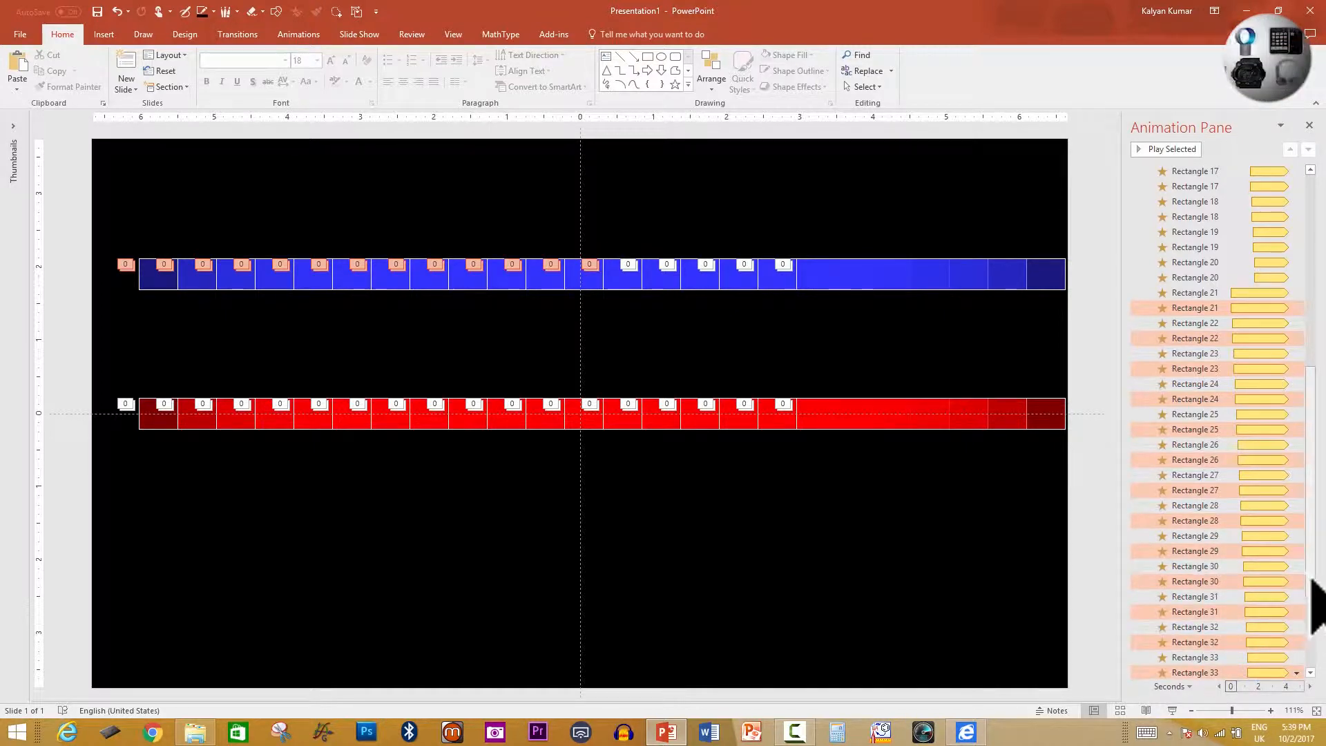
drag(1312, 579, 1322, 680)
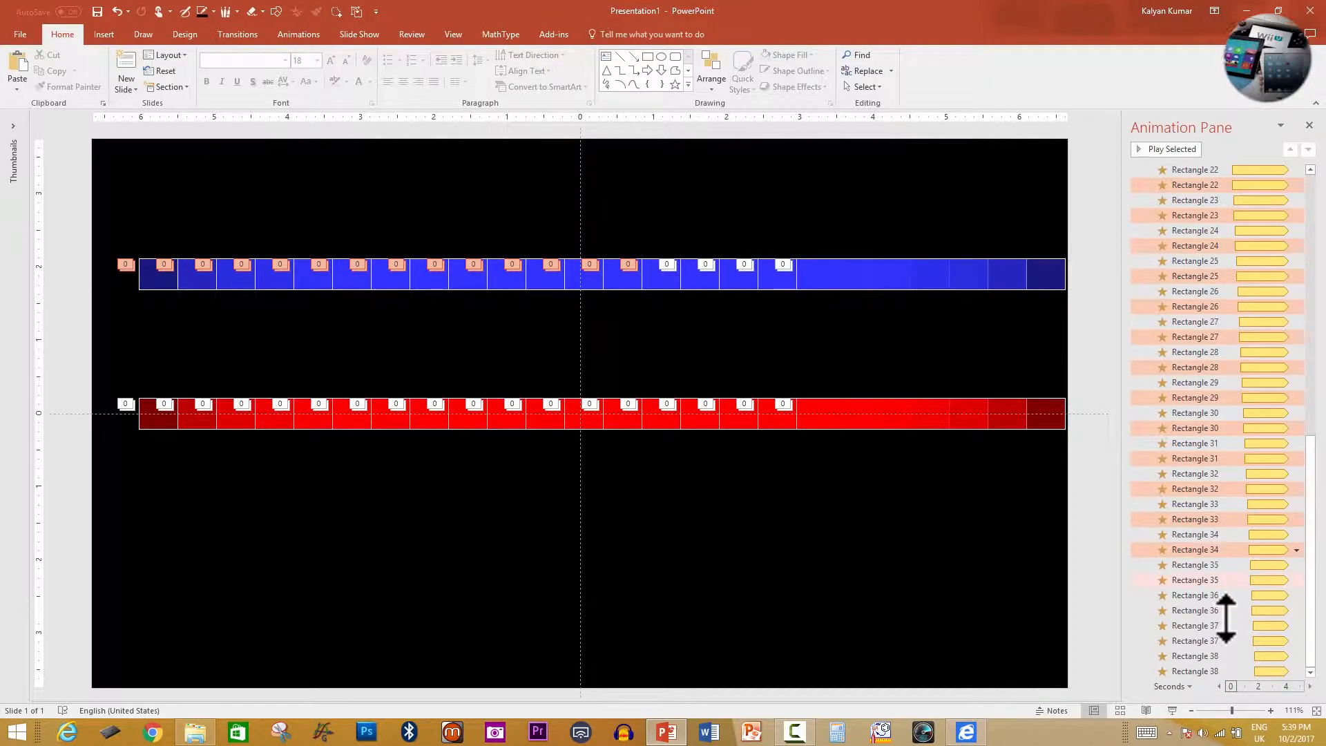
ctrl+click(1222, 581)
ctrl+click(1222, 610)
ctrl+click(1224, 641)
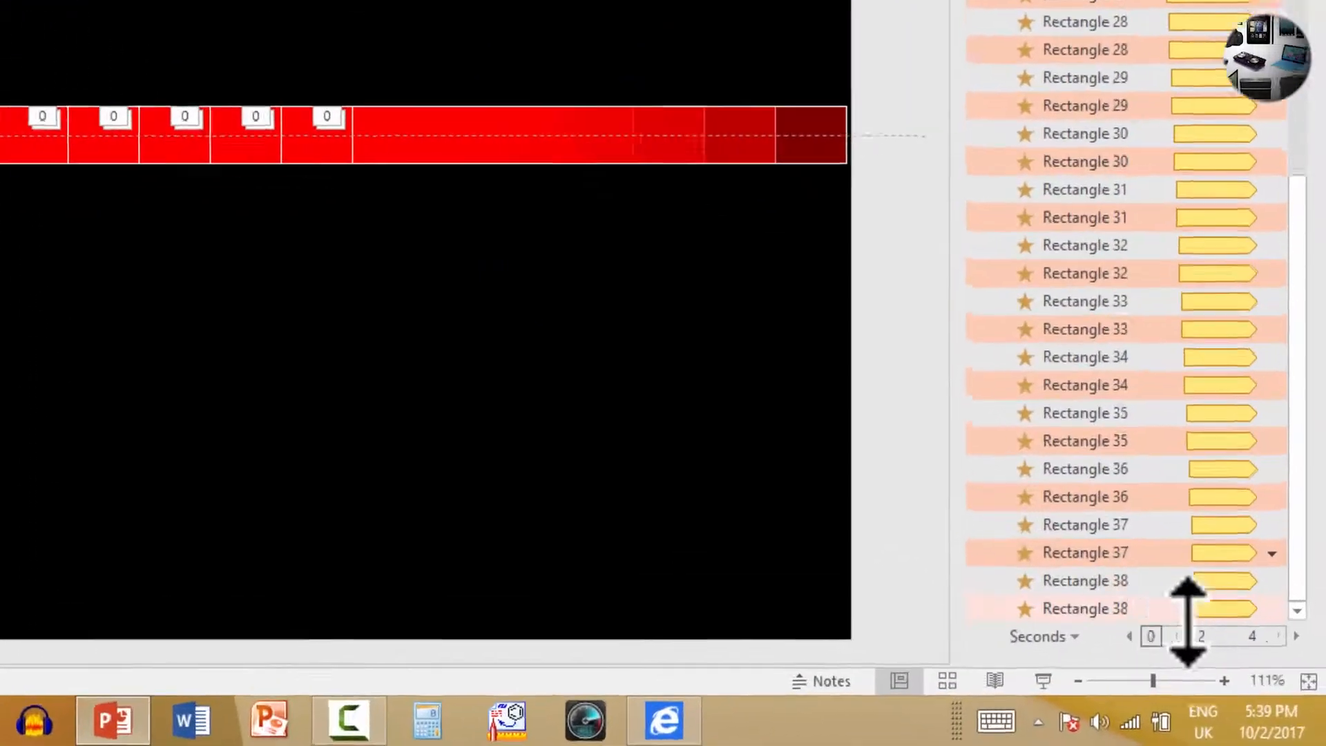
ctrl+click(1288, 671)
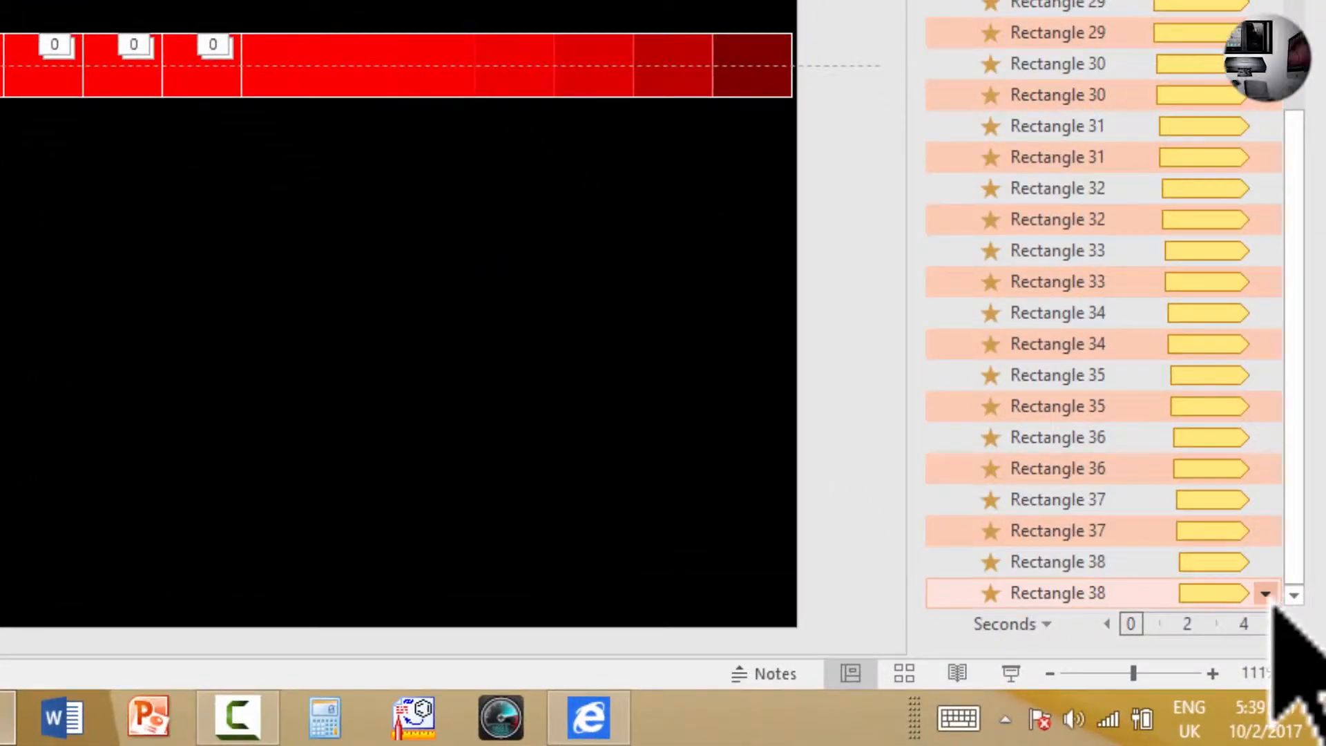
Change the target fill colour of the selected Fill Color effects to a blue from the standard colours
click(1266, 594)
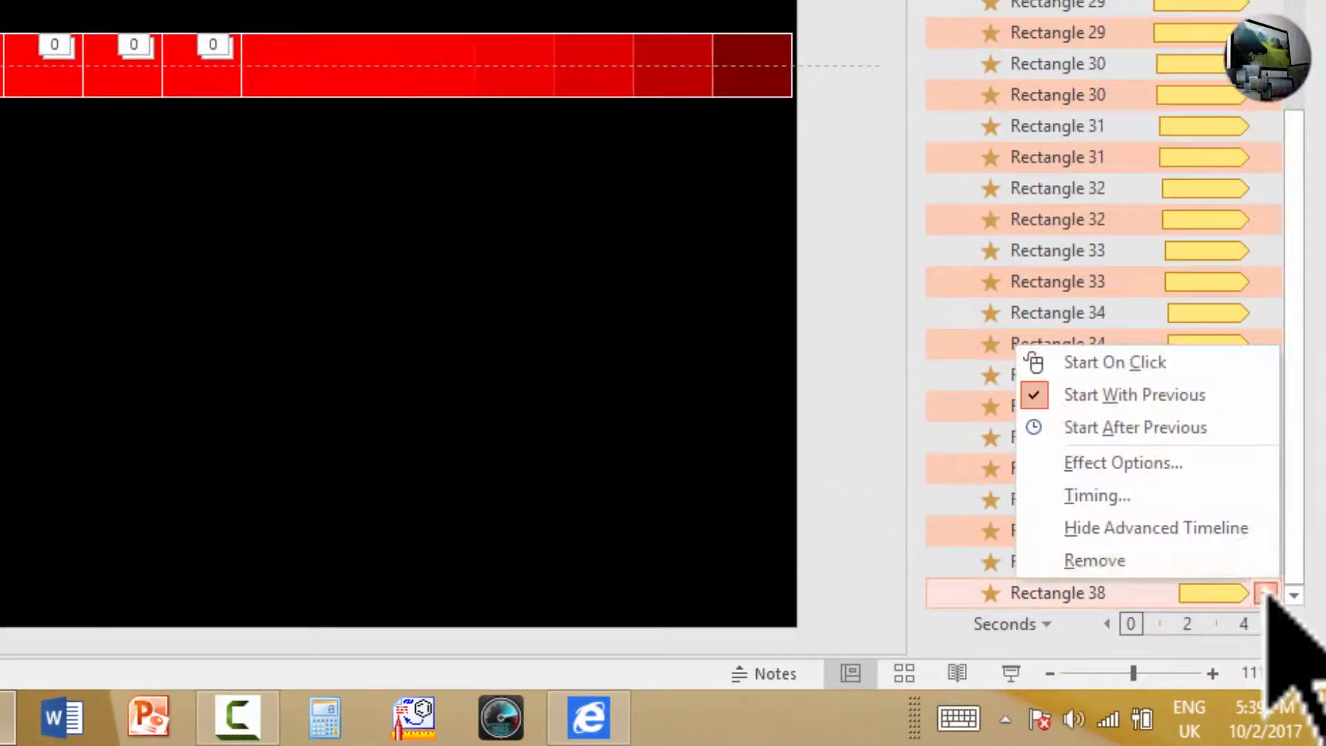
click(1215, 461)
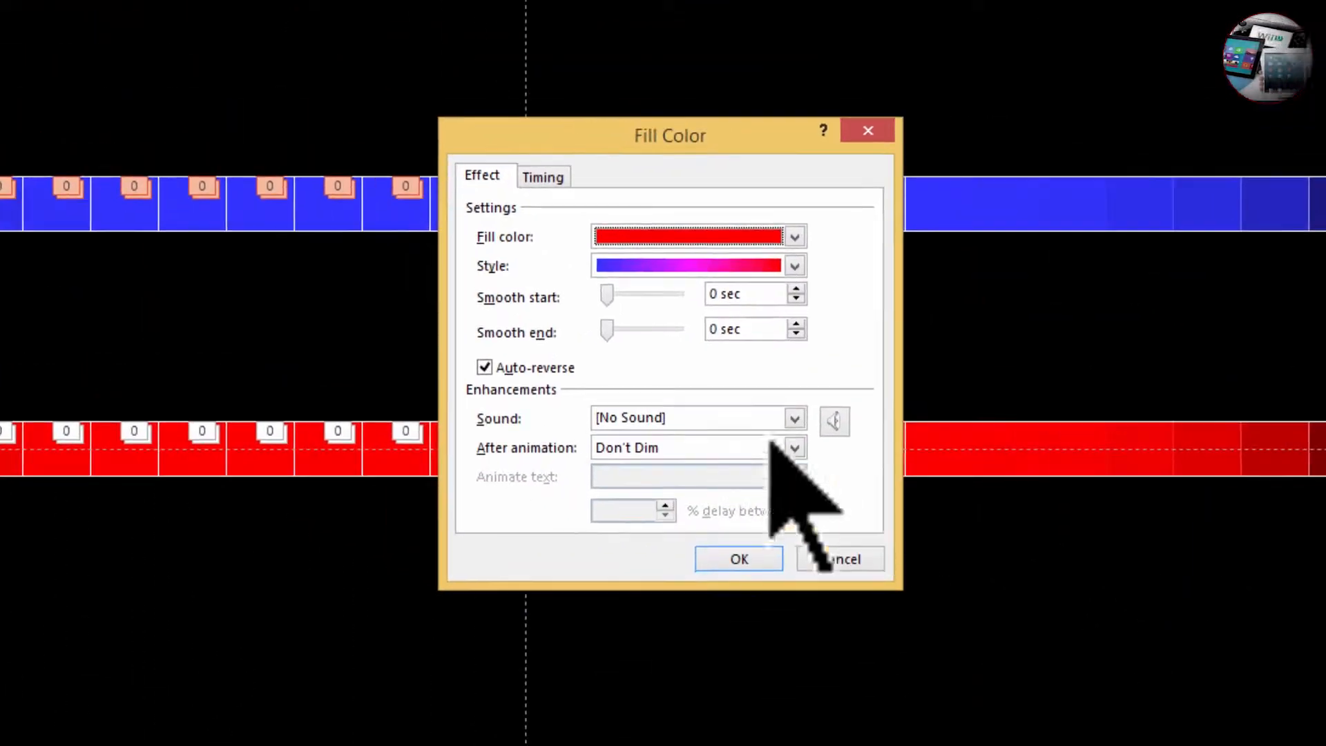
click(794, 237)
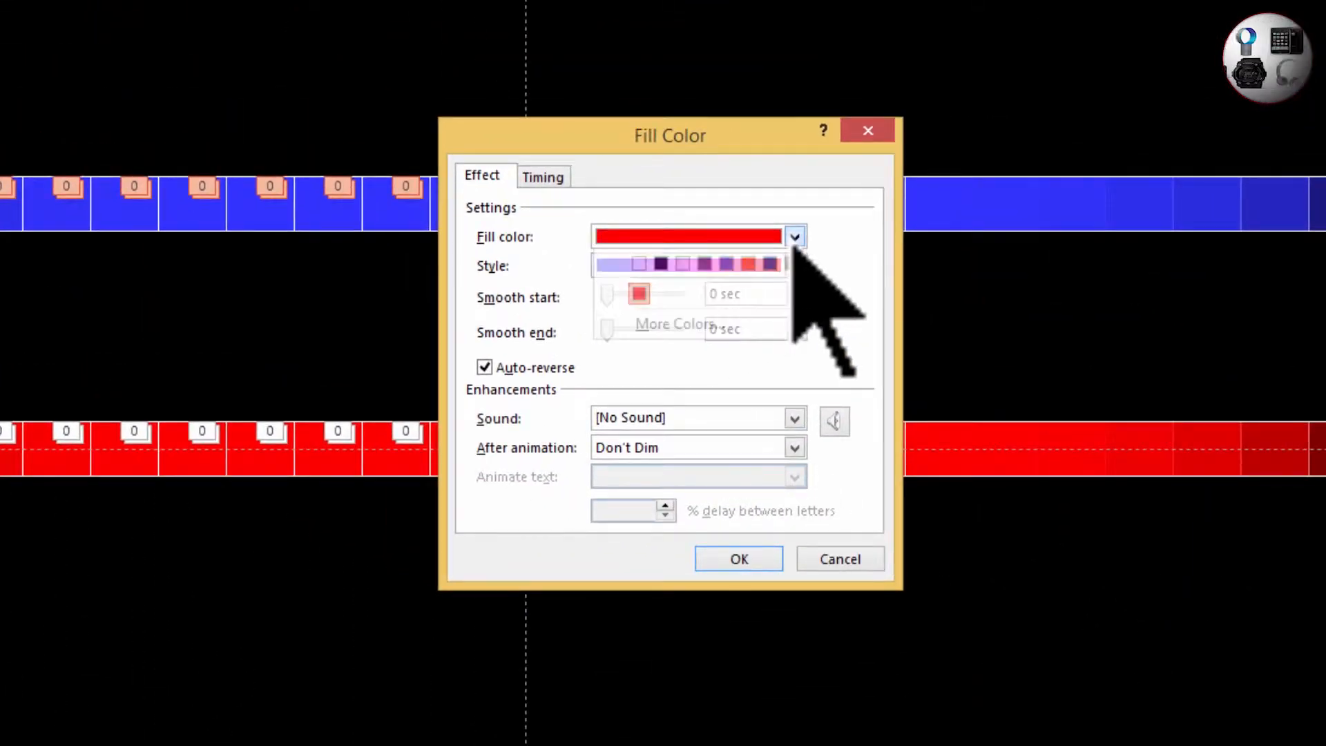
click(705, 336)
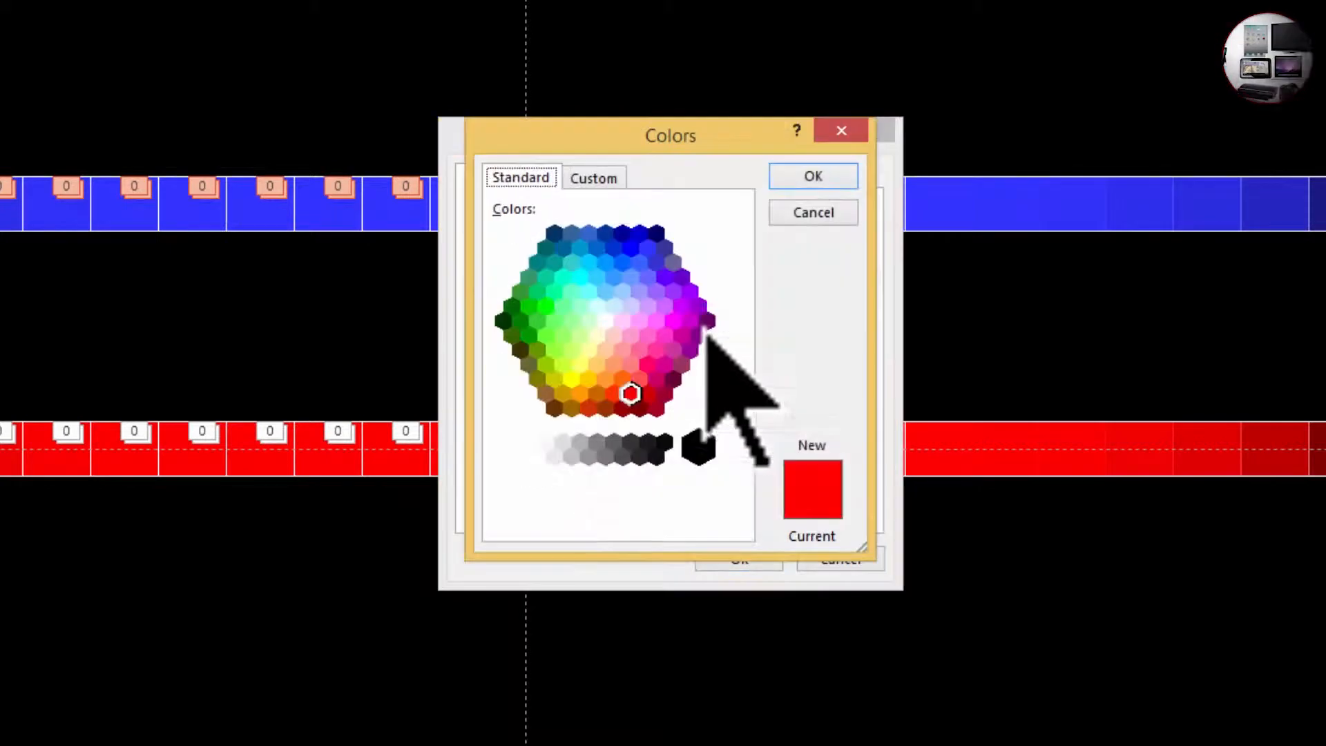
click(647, 248)
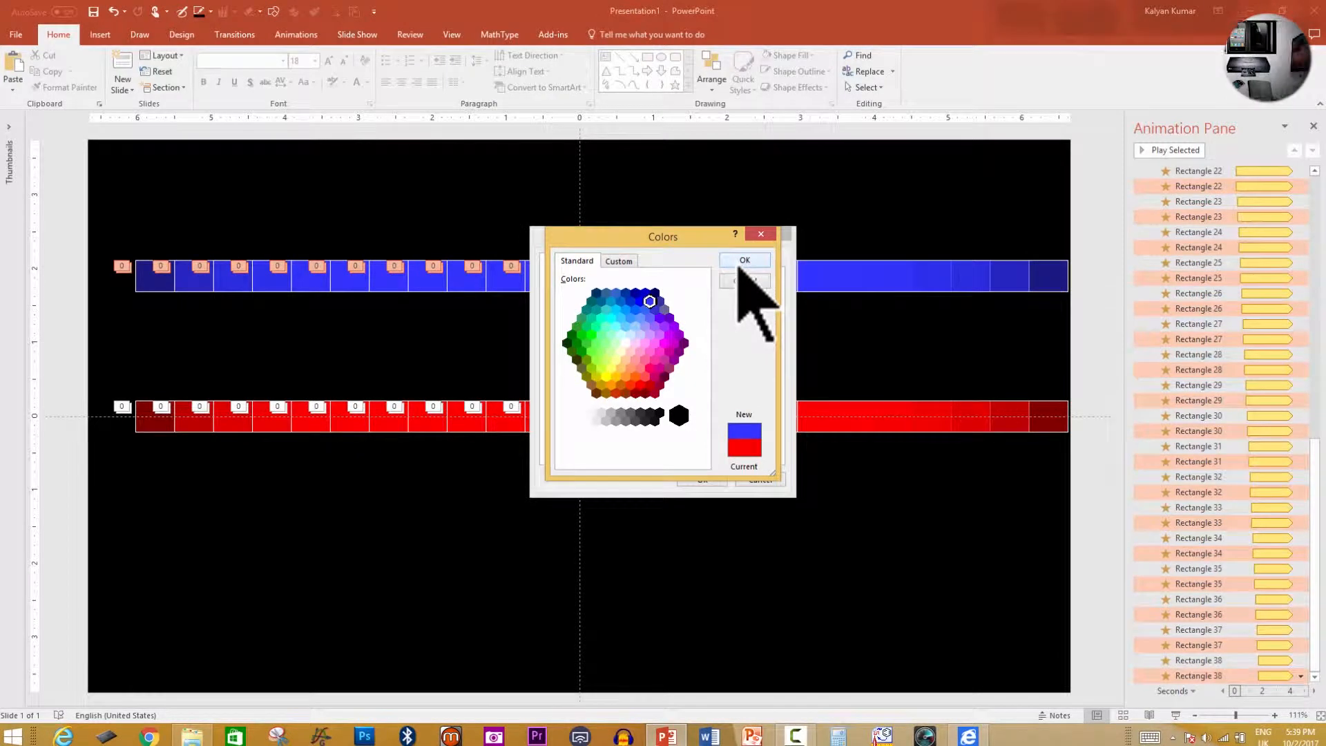
click(739, 266)
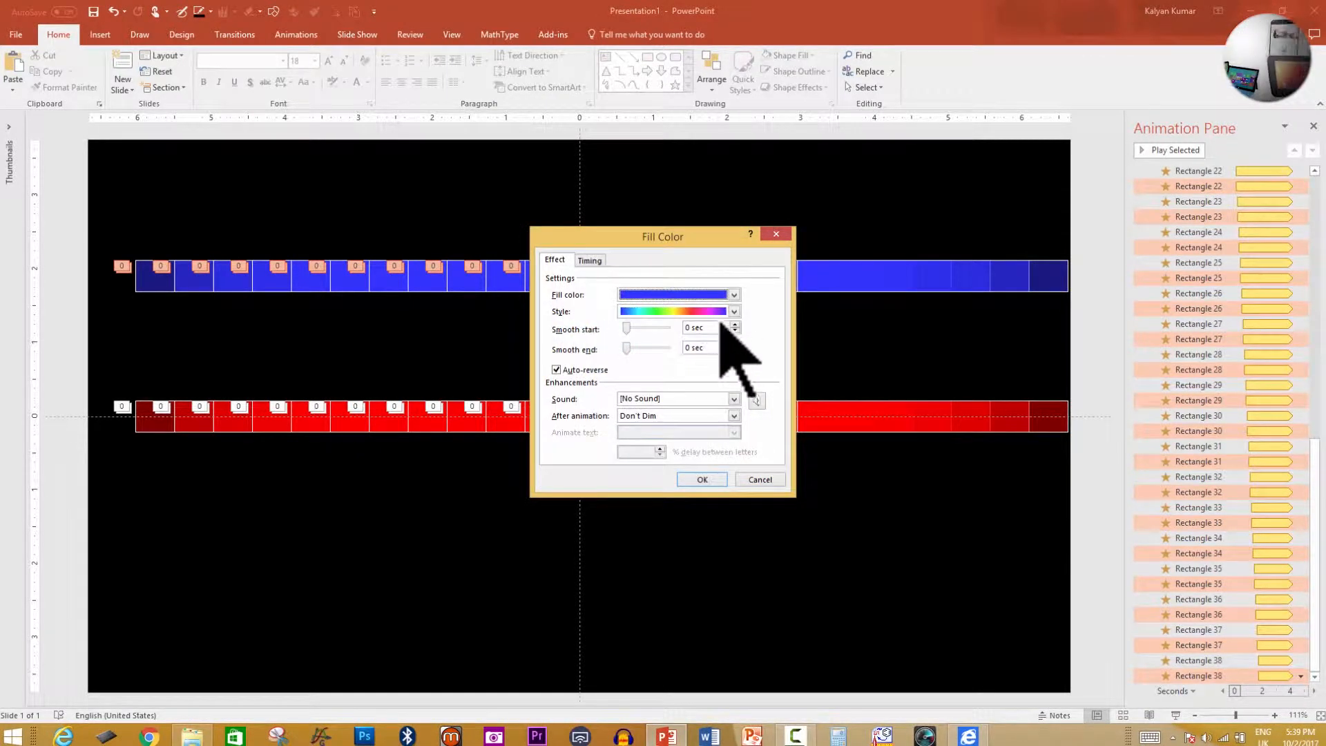
click(711, 480)
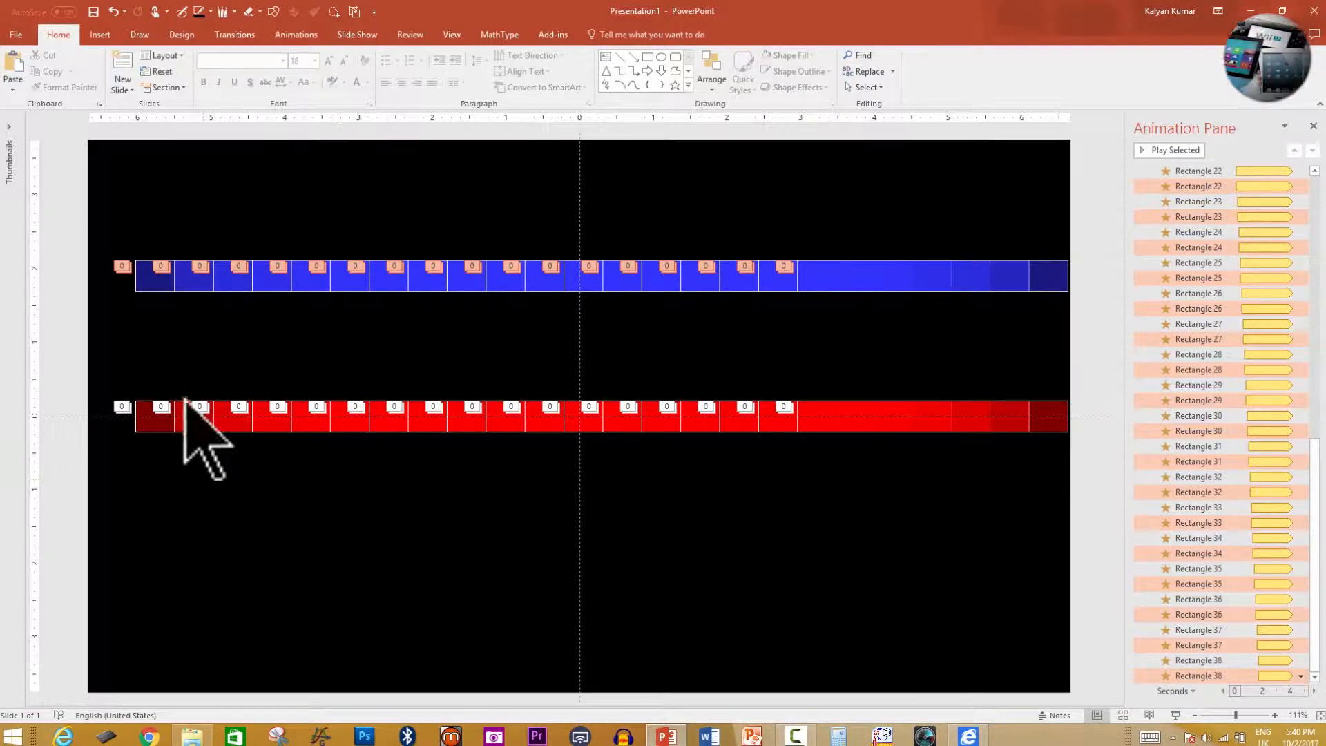
mouse_move(122, 371)
mouse_down()
mouse_move(891, 515)
mouse_move(1091, 514)
mouse_up()
ctrl+drag(691, 424, 711, 556)
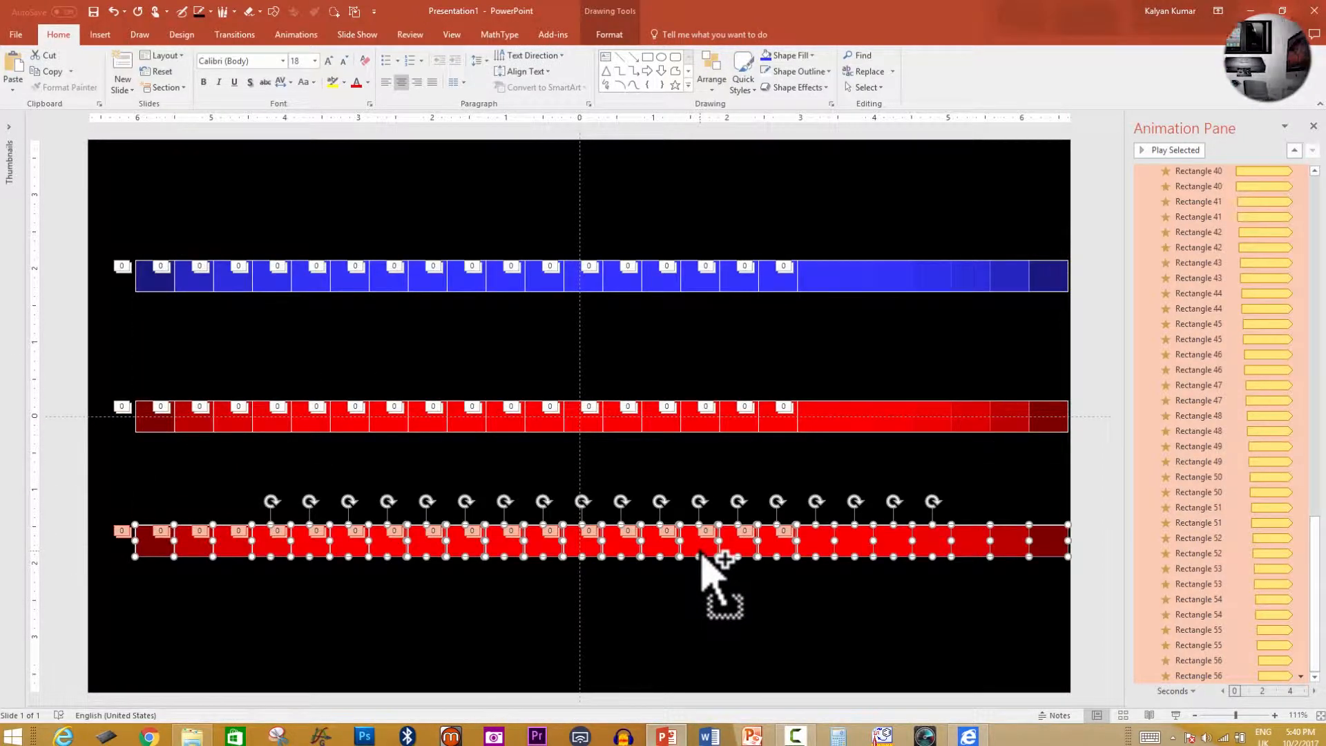
key(ctrl+z)
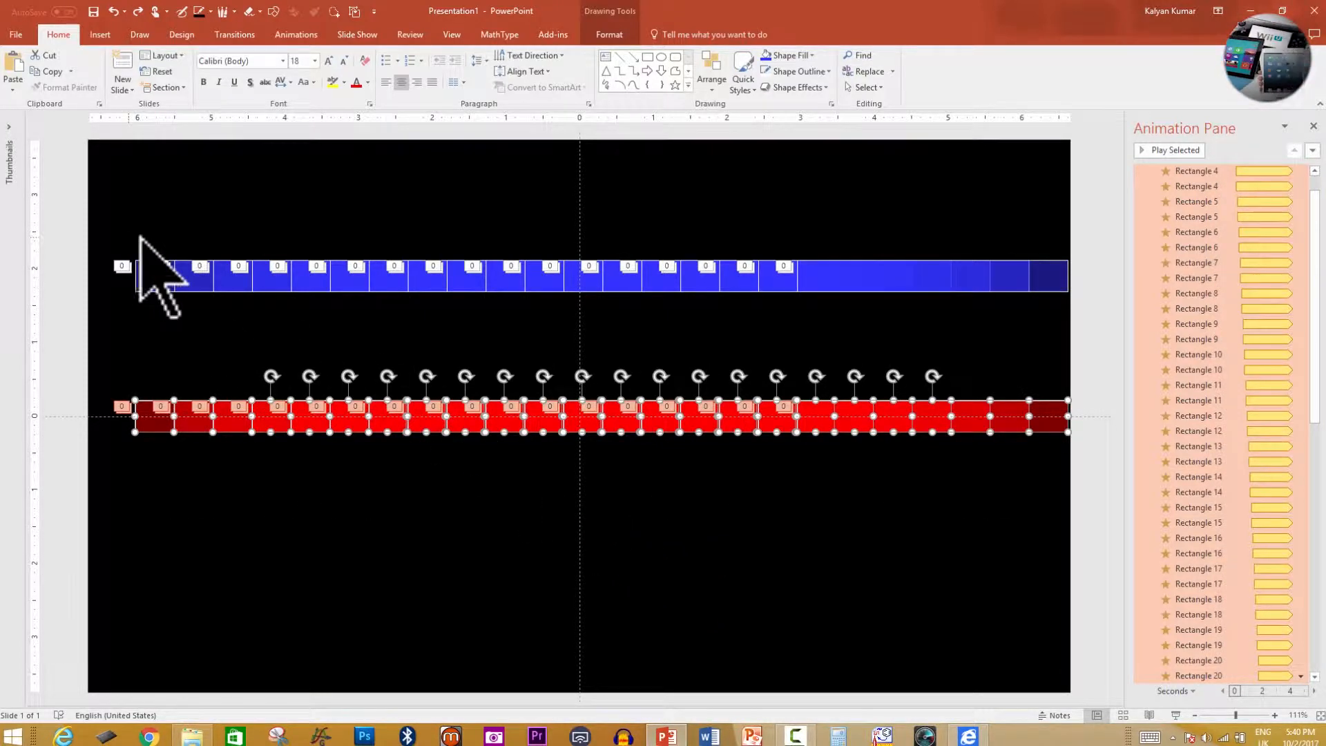
Select all the rectangles of the blue row and locate their entries in the animation list, starting at Rectangle 21
scroll(1299, 404, down, 4)
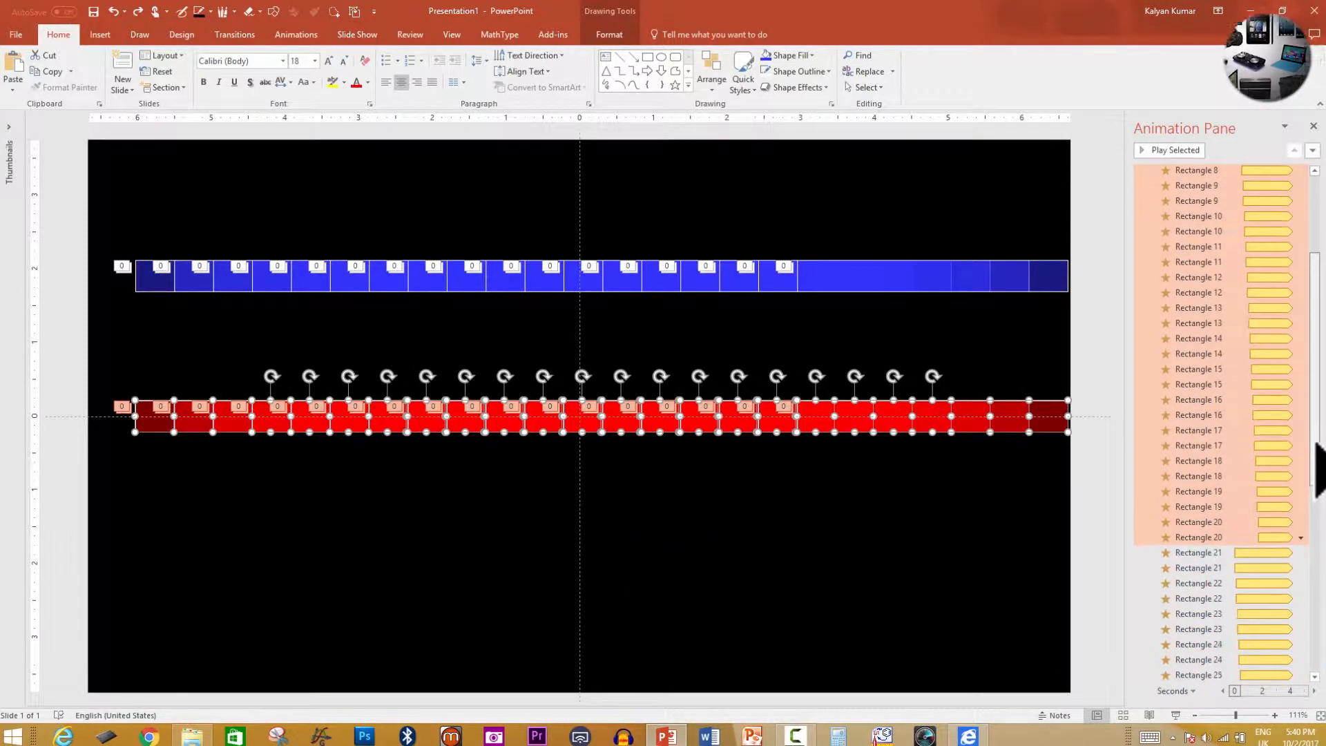
click(90, 204)
drag(116, 239, 1092, 323)
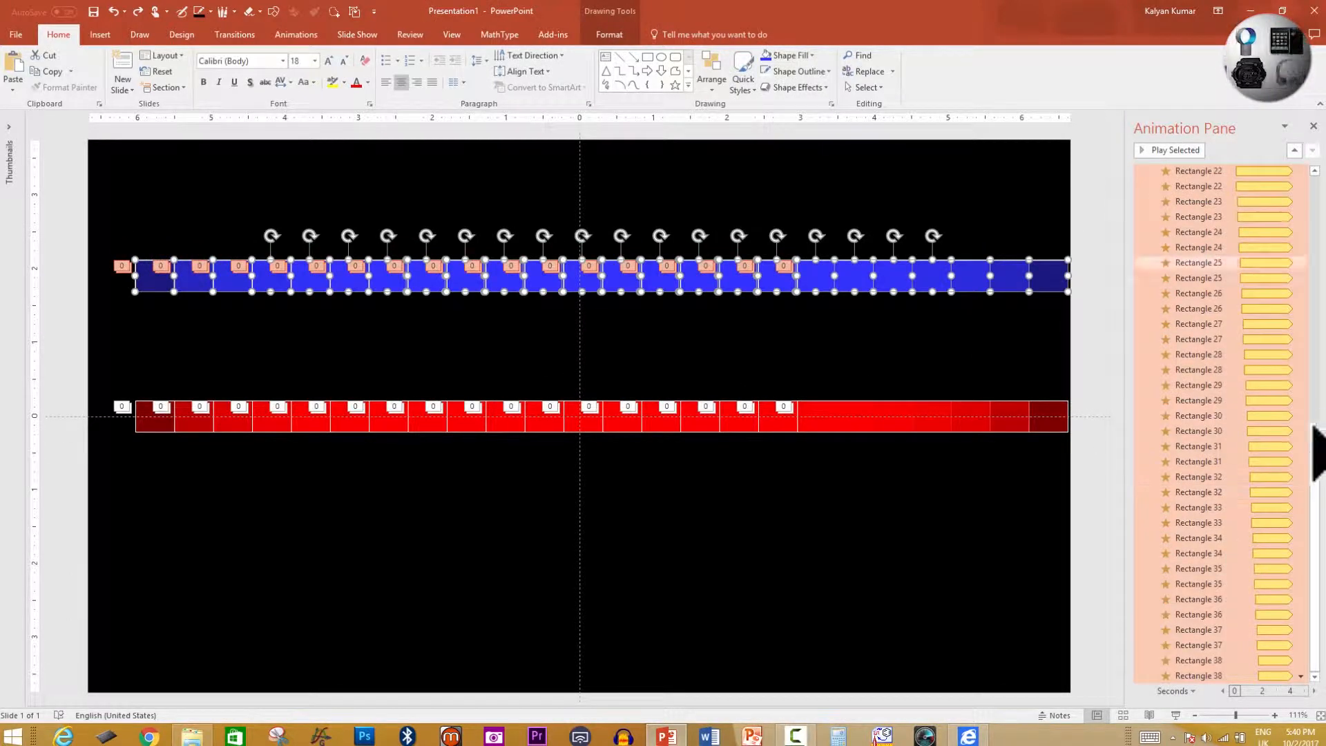
scroll(1318, 449, down, 5)
scroll(1319, 442, down, 3)
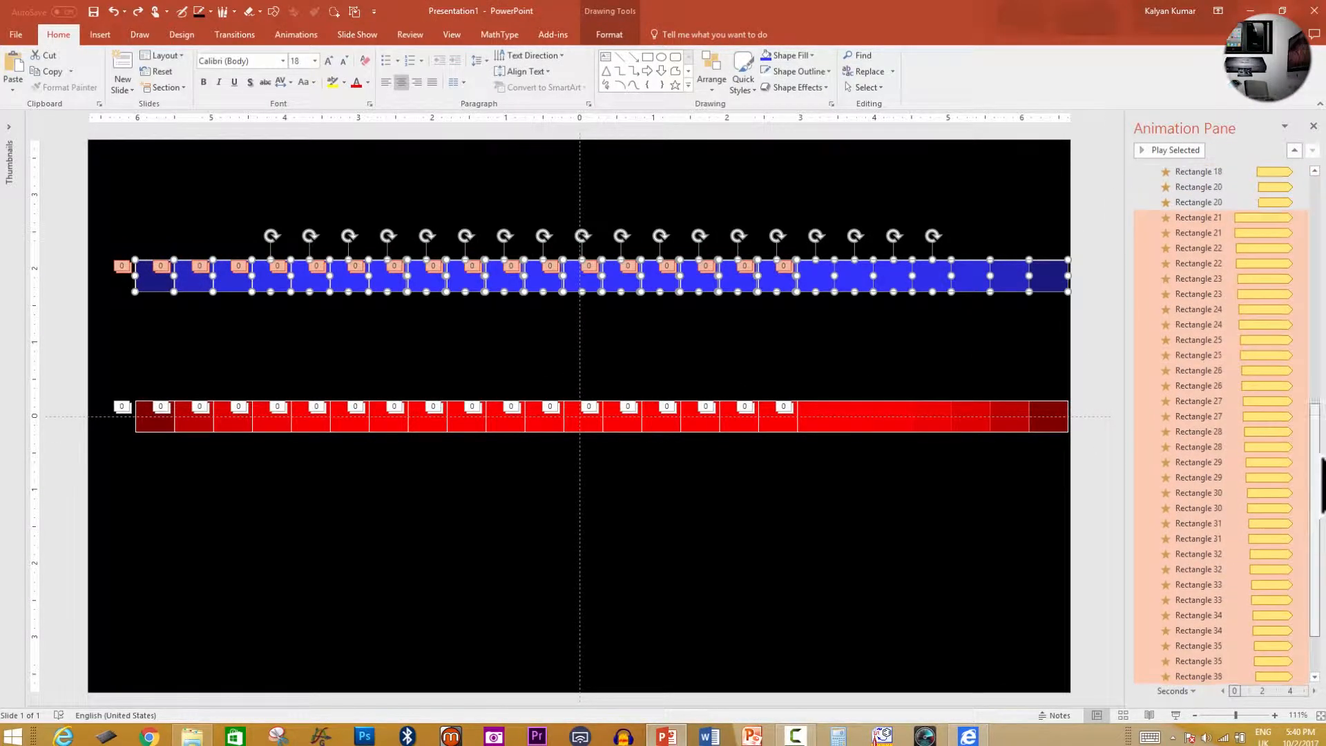
drag(1323, 511, 1324, 474)
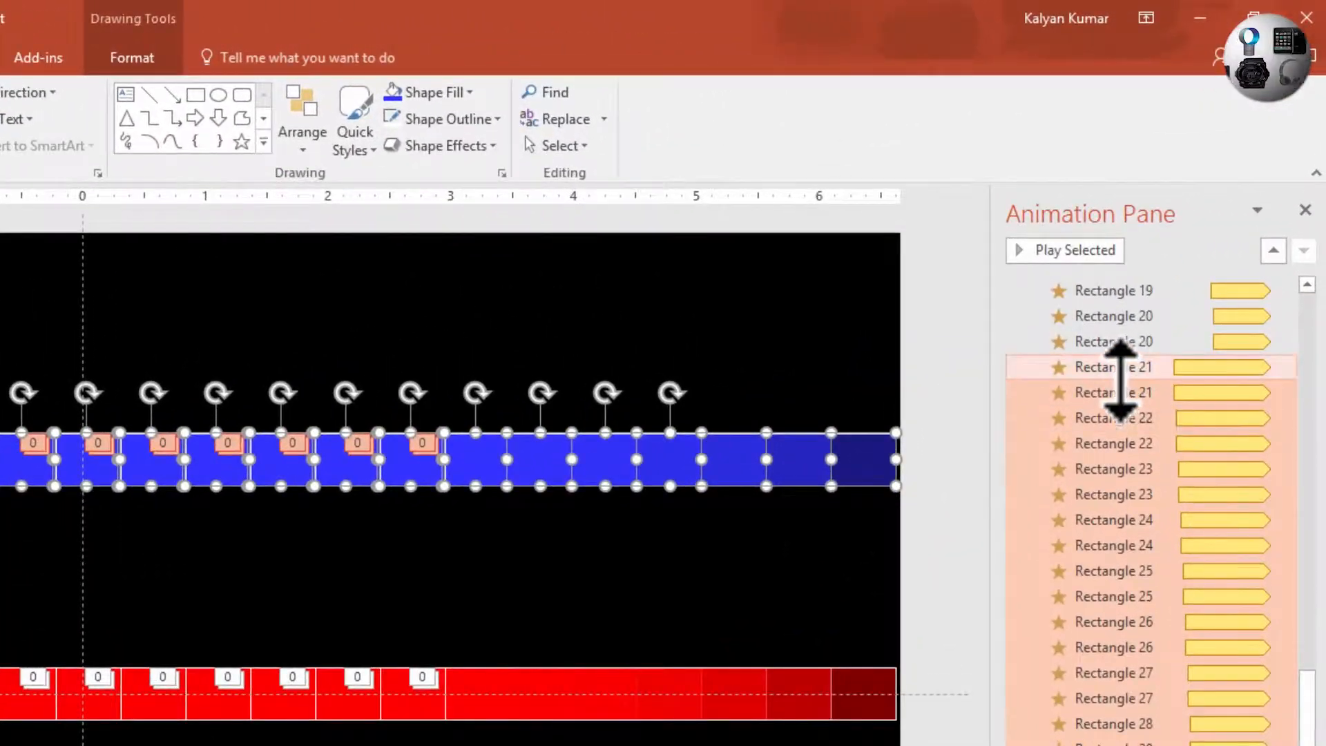
Select together the first animation of each pair for the blue row's rectangles, from Rectangle 21 through Rectangle 38
click(1120, 369)
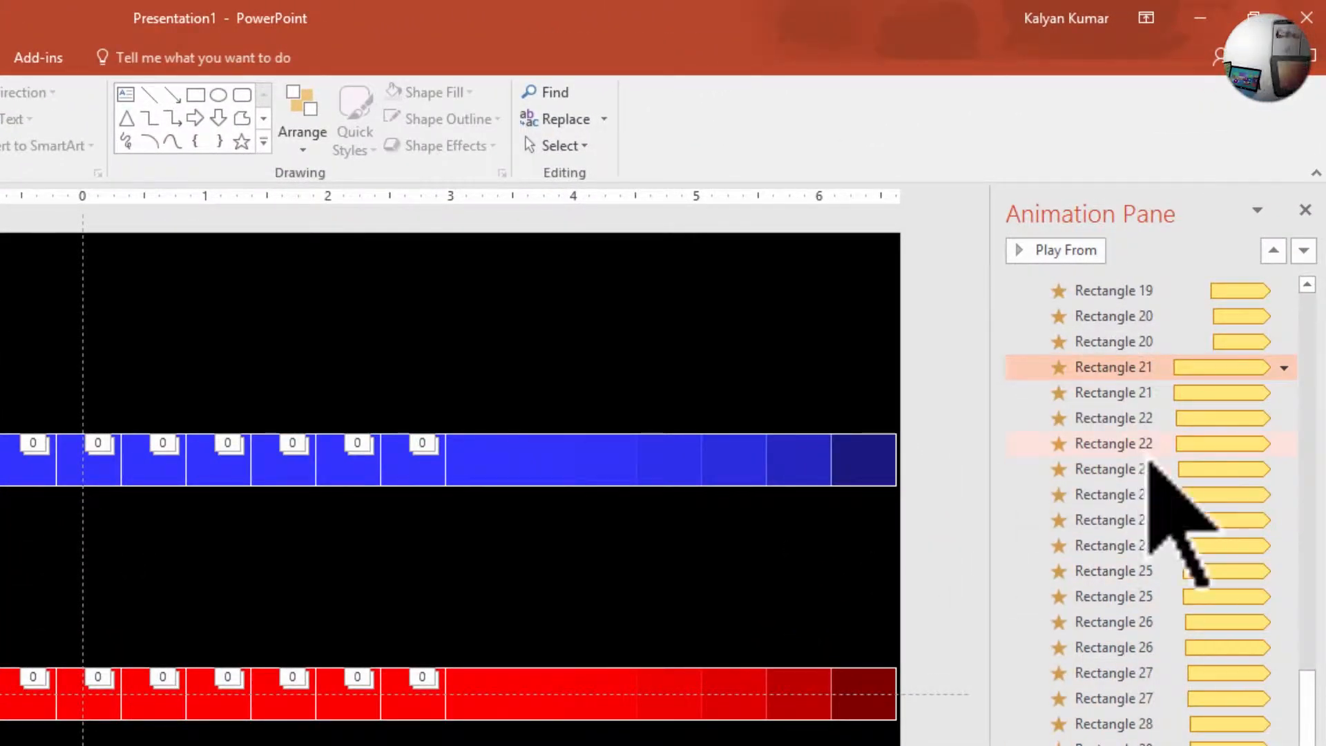
ctrl+click(1147, 418)
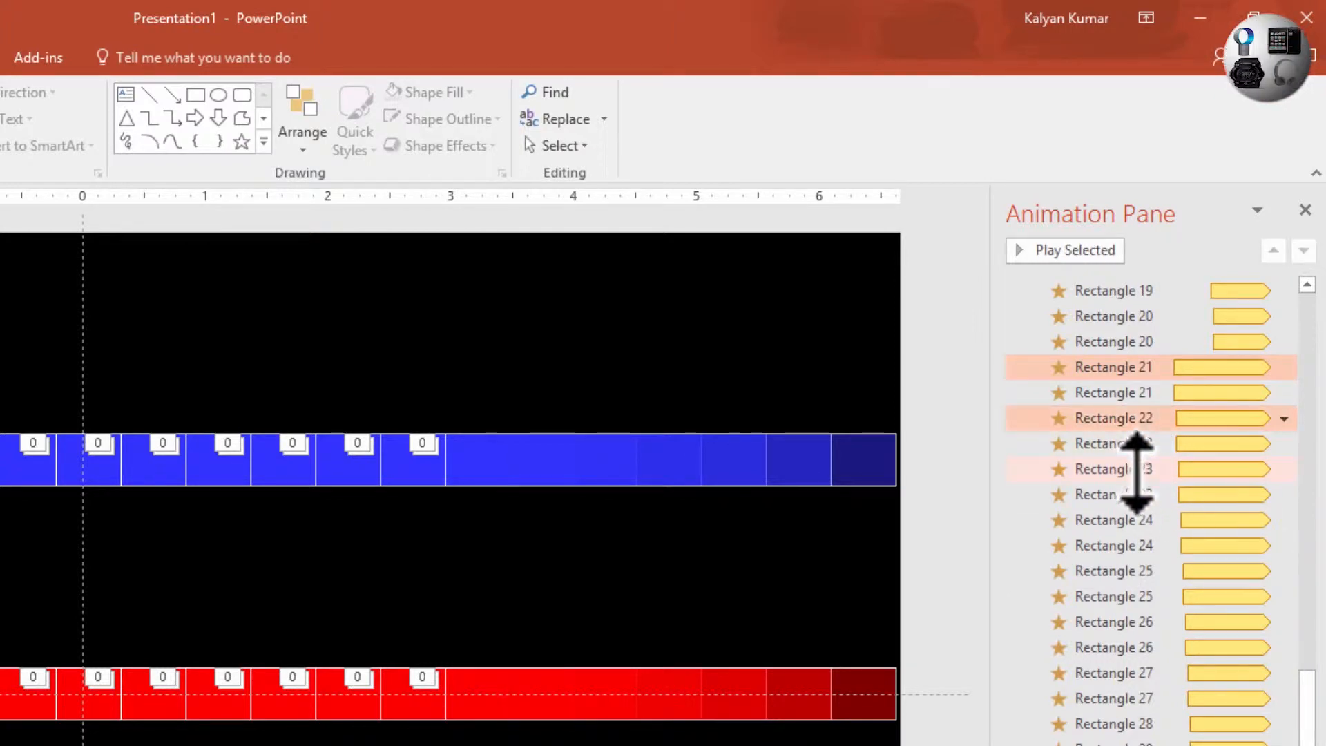
ctrl+click(1152, 475)
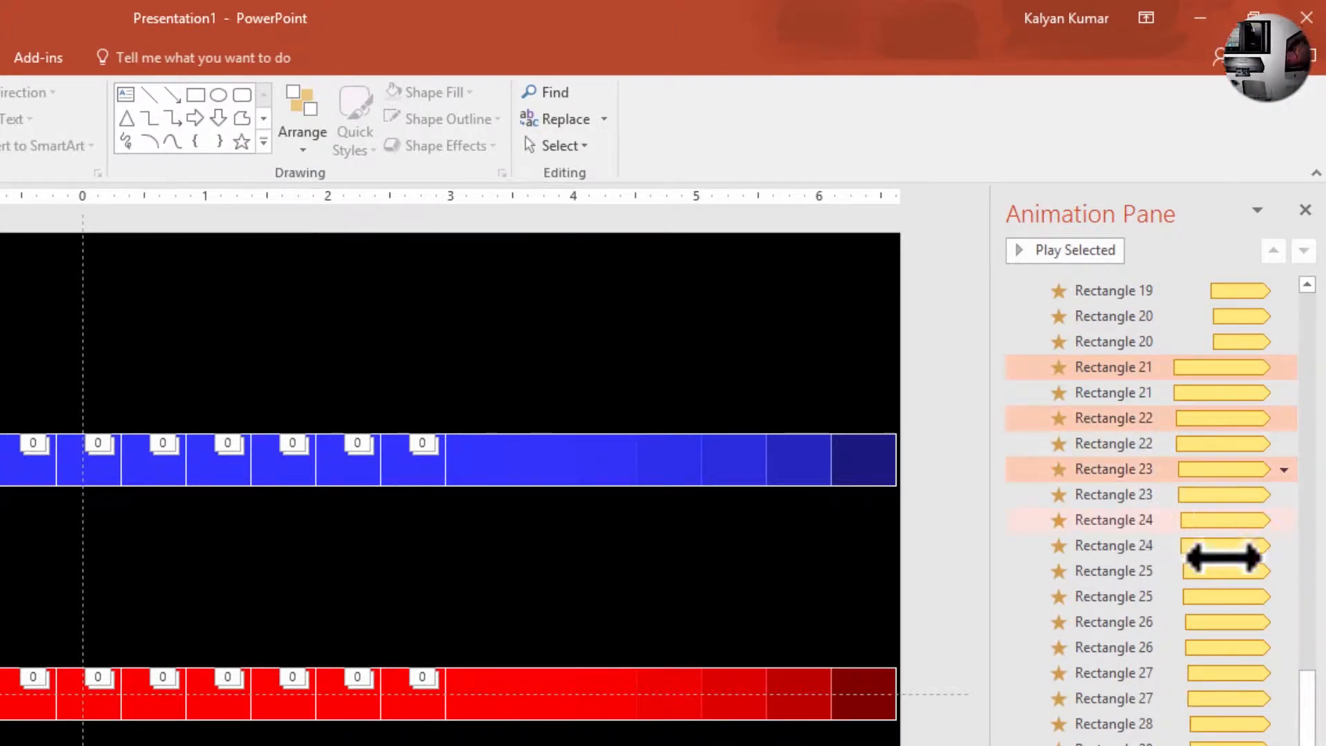
ctrl+click(1150, 524)
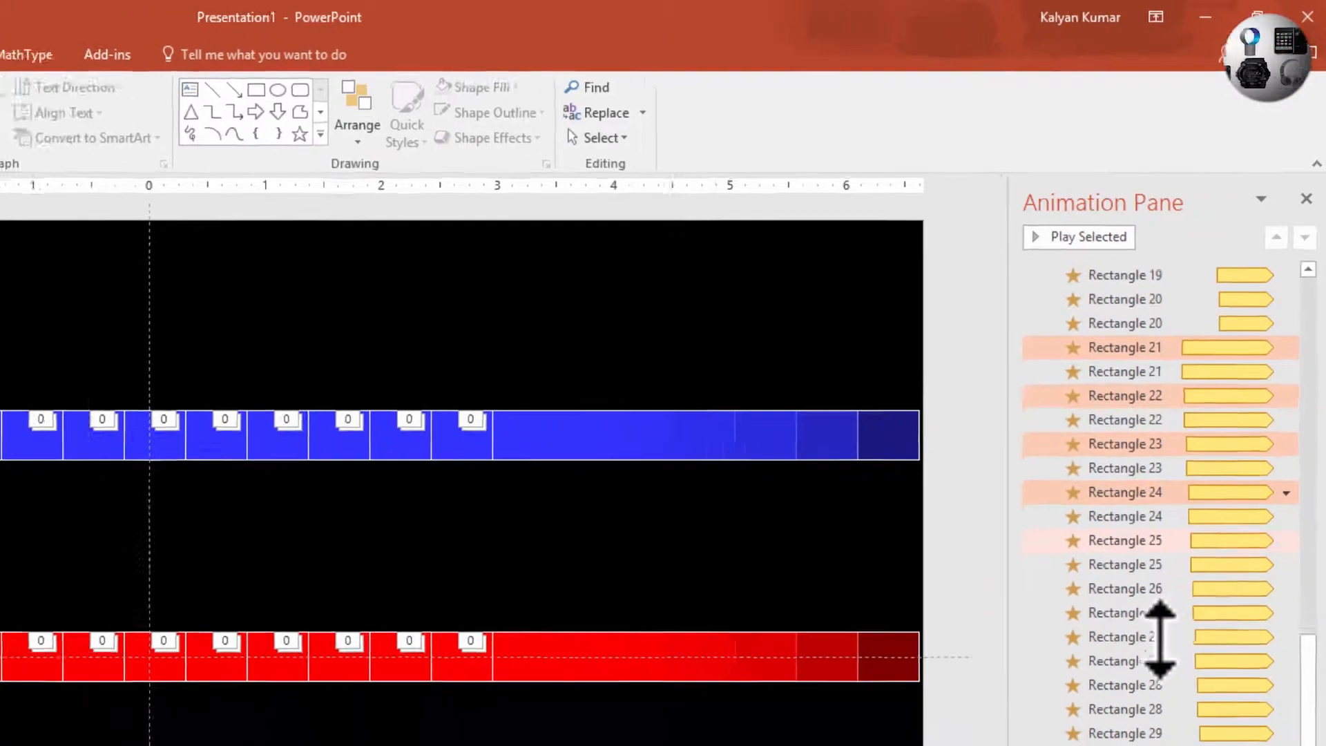
ctrl+click(1141, 571)
ctrl+click(1143, 622)
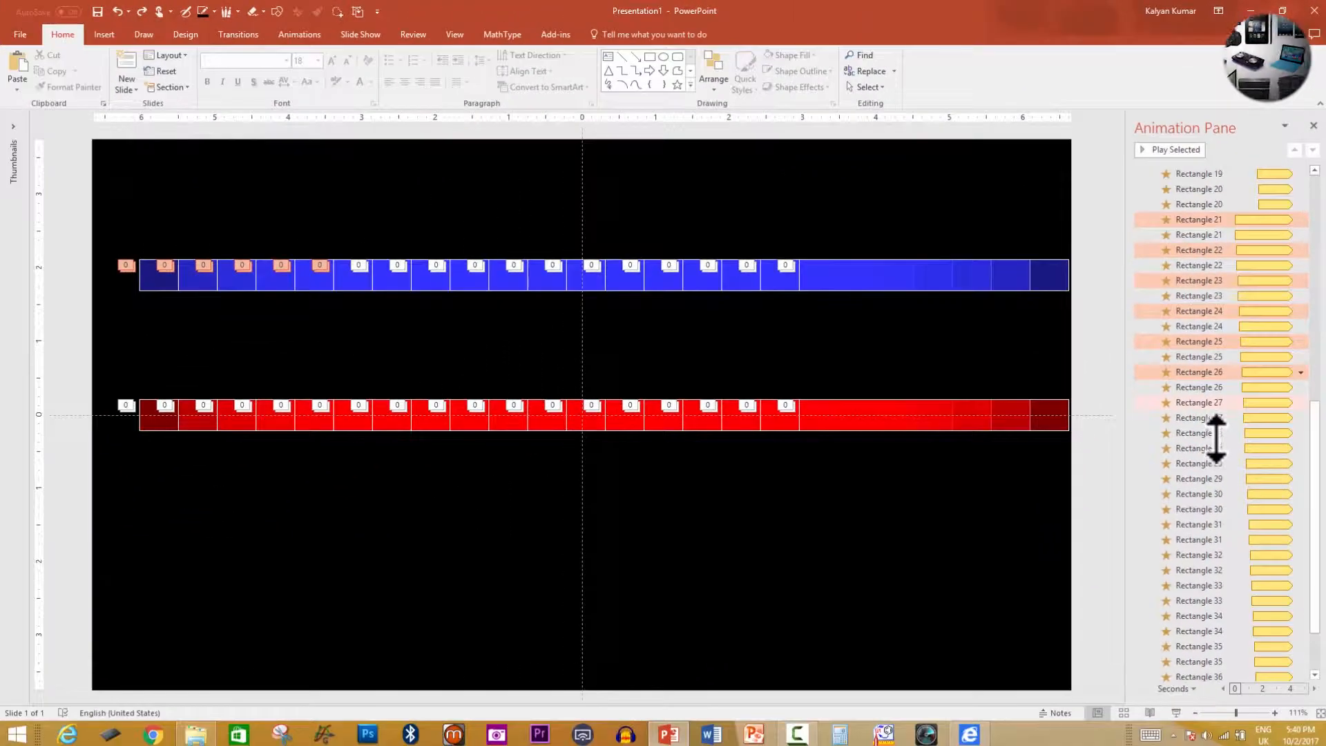
ctrl+click(1221, 435)
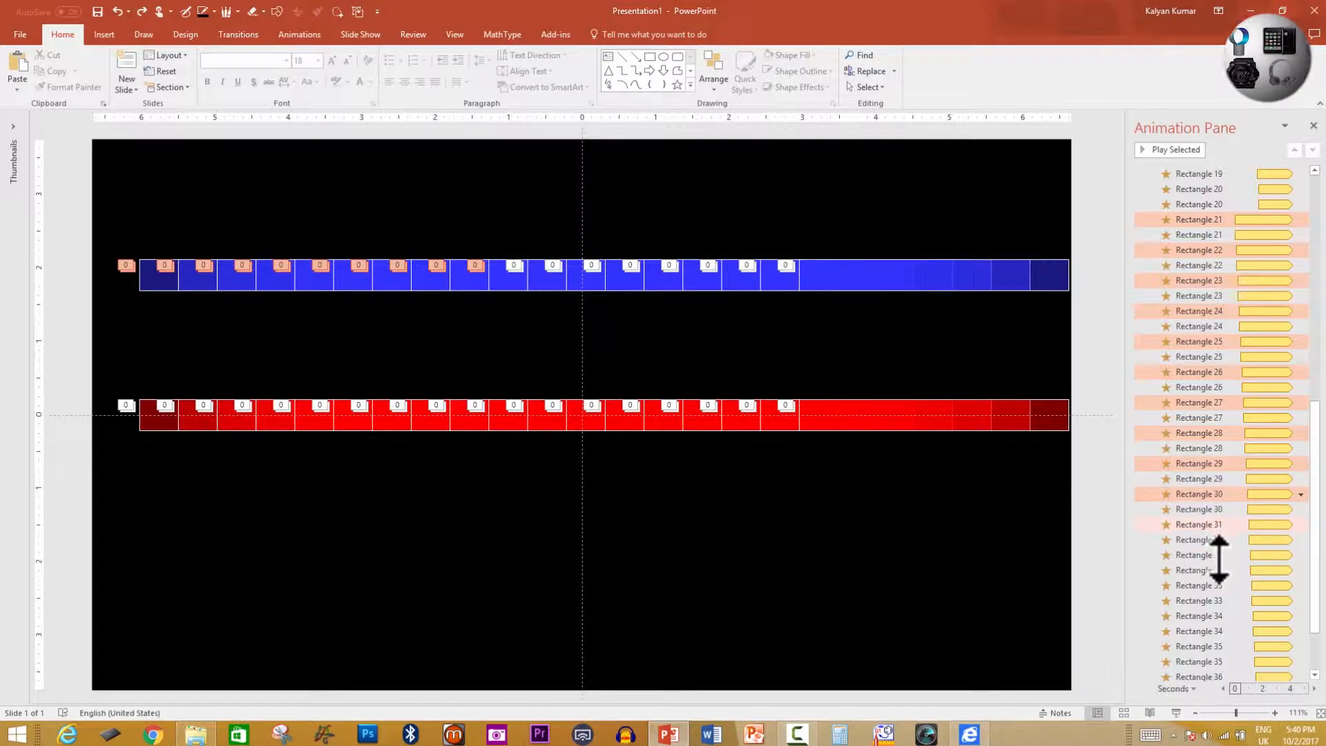
ctrl+click(1230, 525)
ctrl+click(1230, 555)
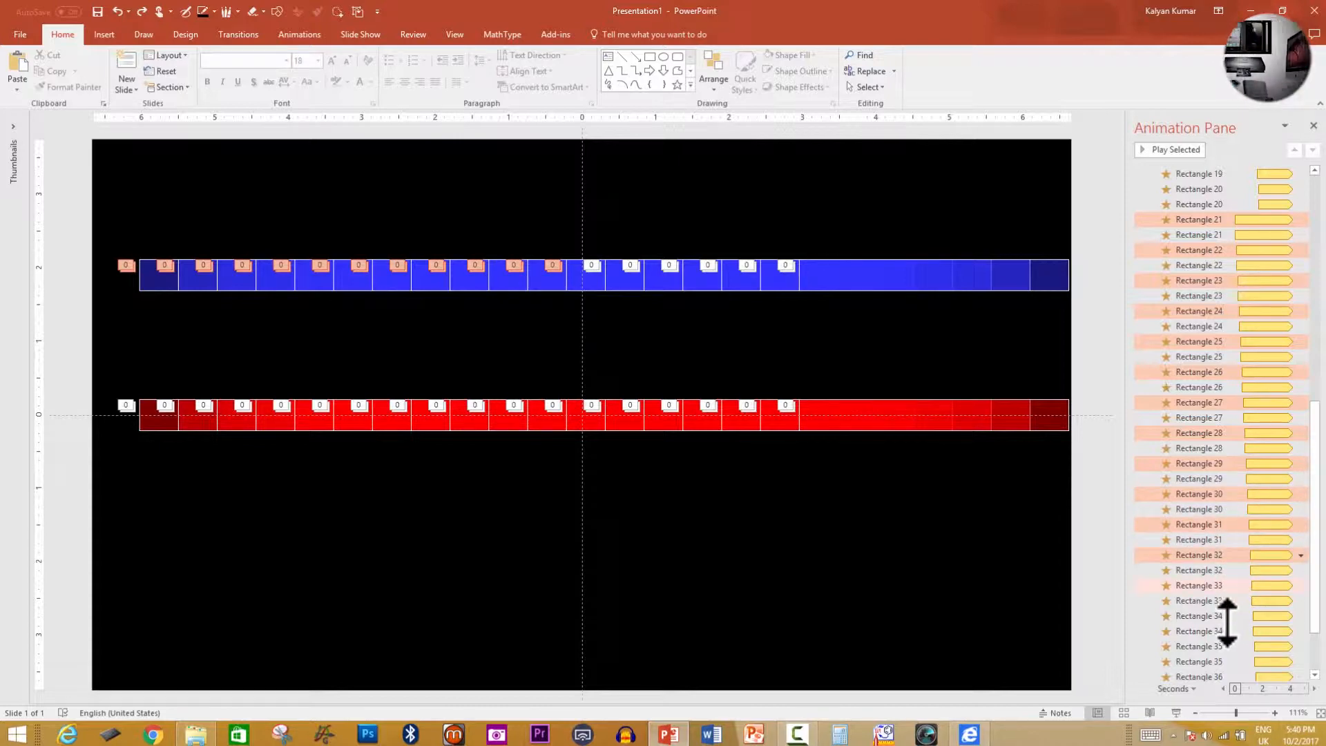
ctrl+click(1309, 645)
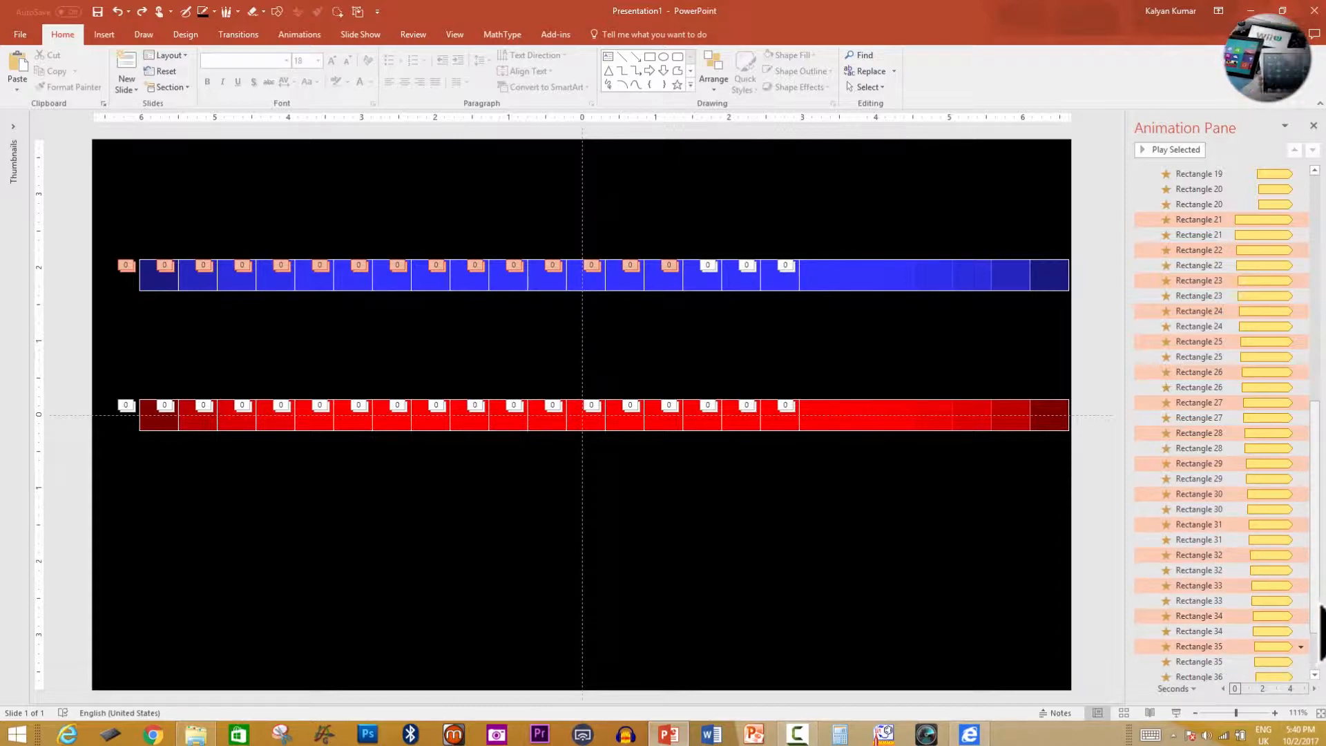
drag(1320, 628, 1320, 673)
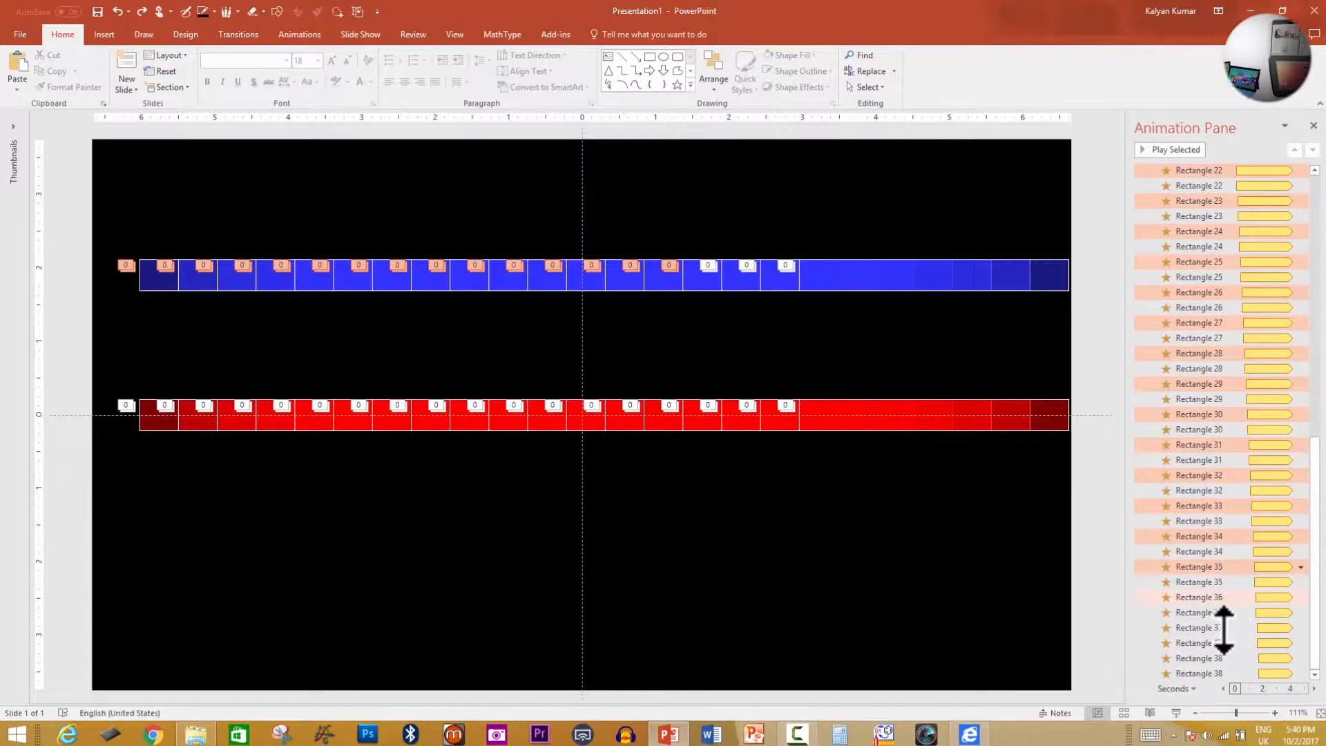
ctrl+click(1226, 599)
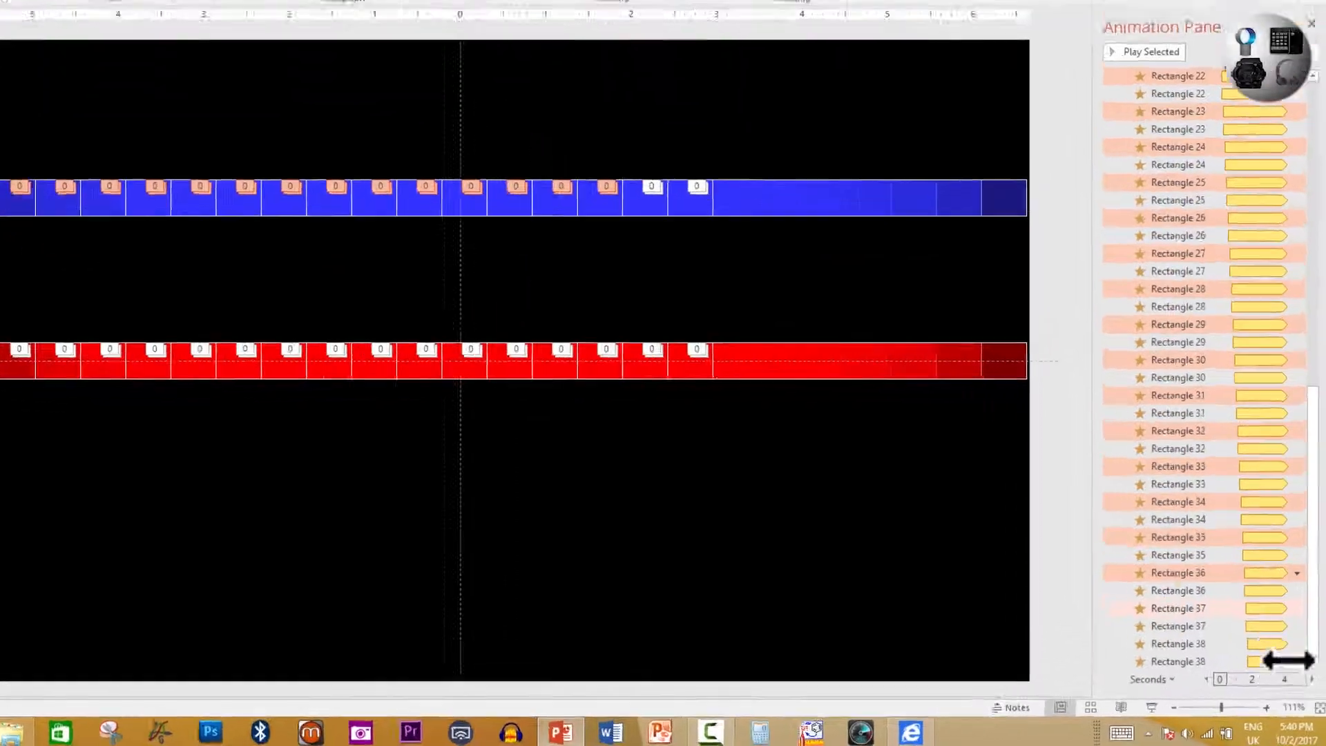
ctrl+click(1281, 629)
ctrl+click(1286, 659)
Change the direction of the selected Spin effects to counterclockwise, keeping the full 360° amount
click(1300, 658)
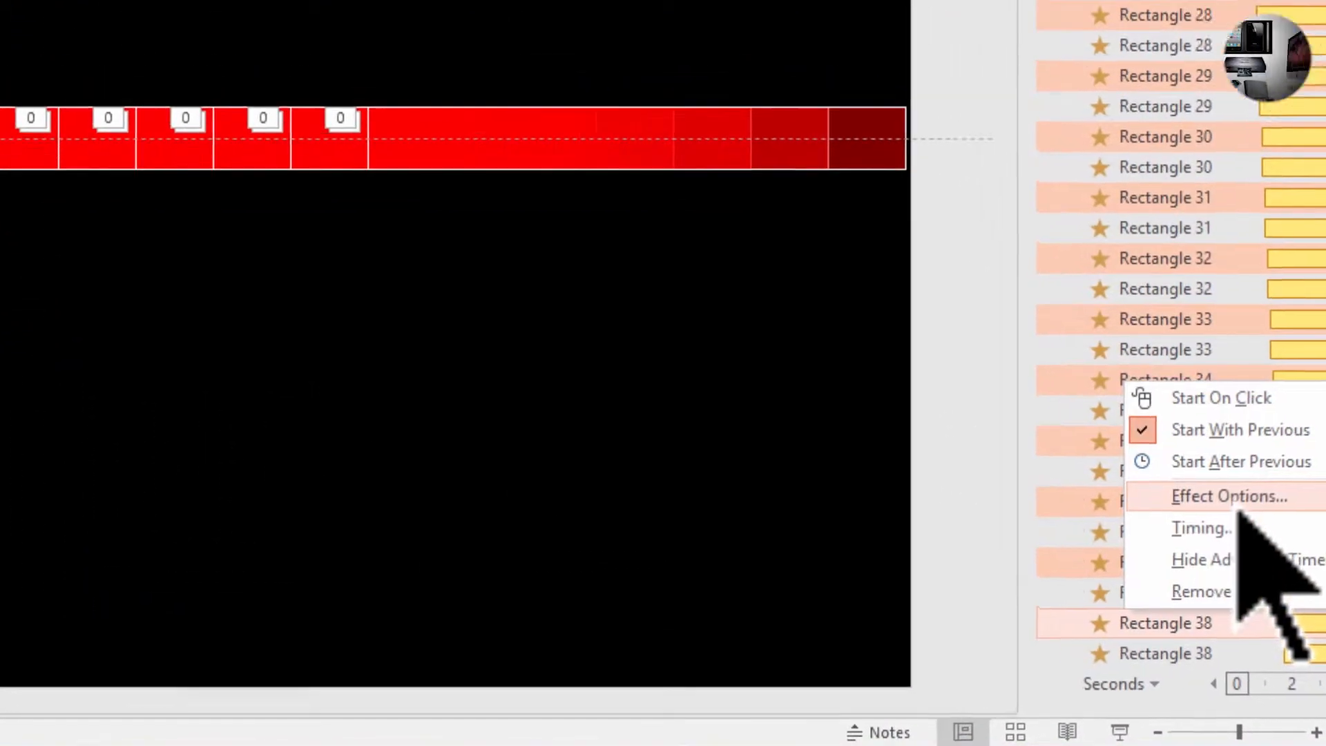
click(1230, 446)
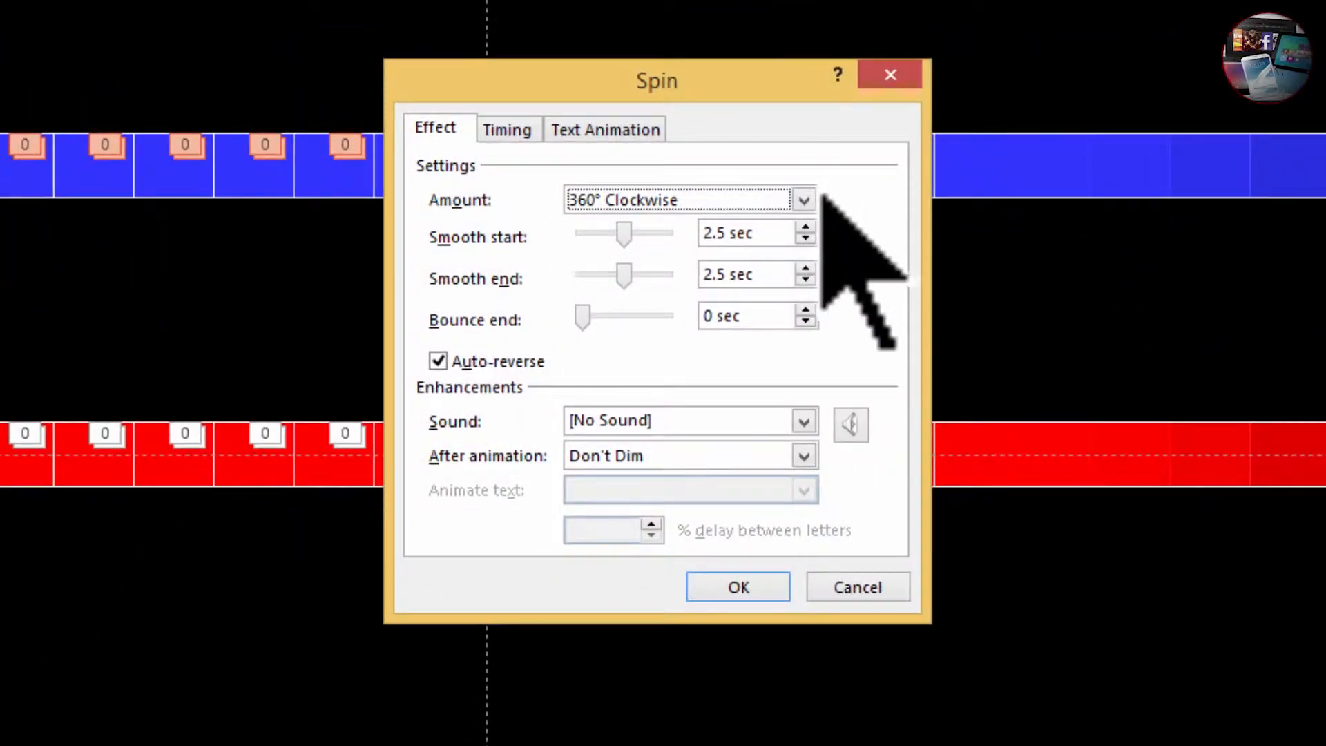
click(803, 200)
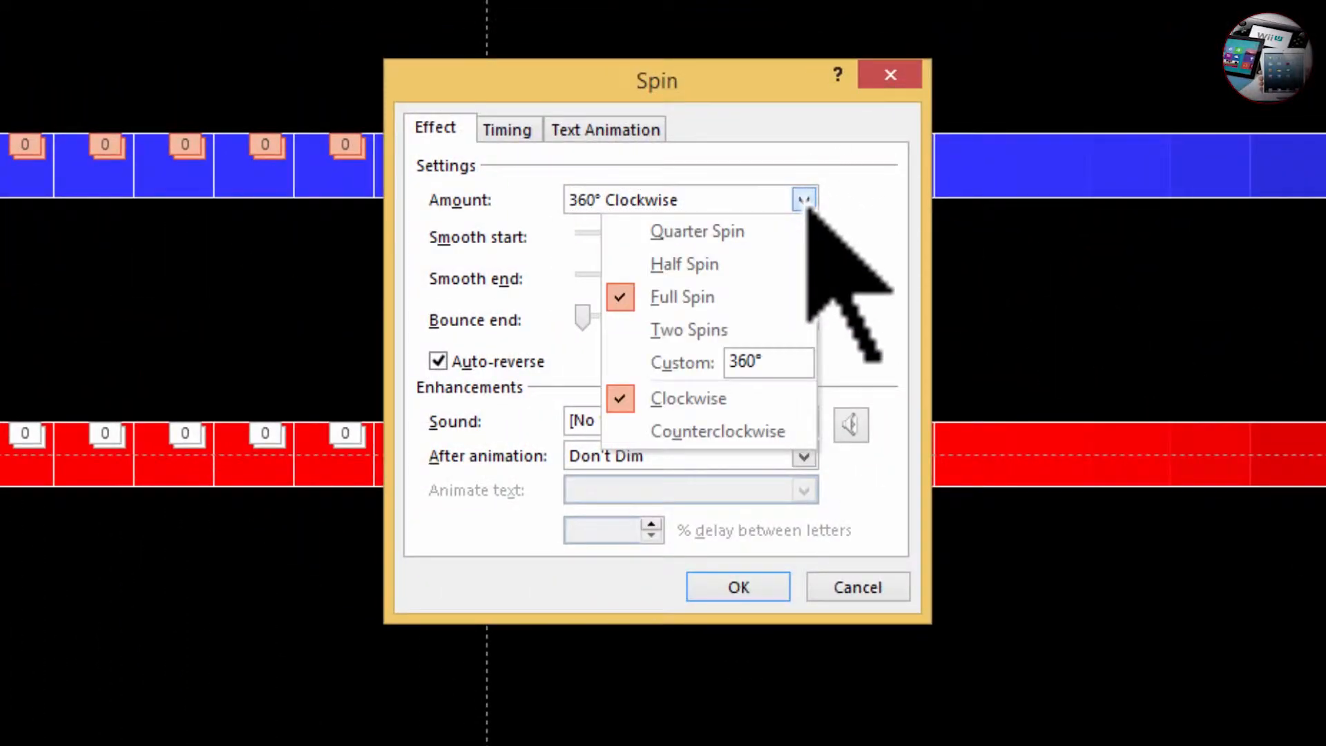
click(730, 430)
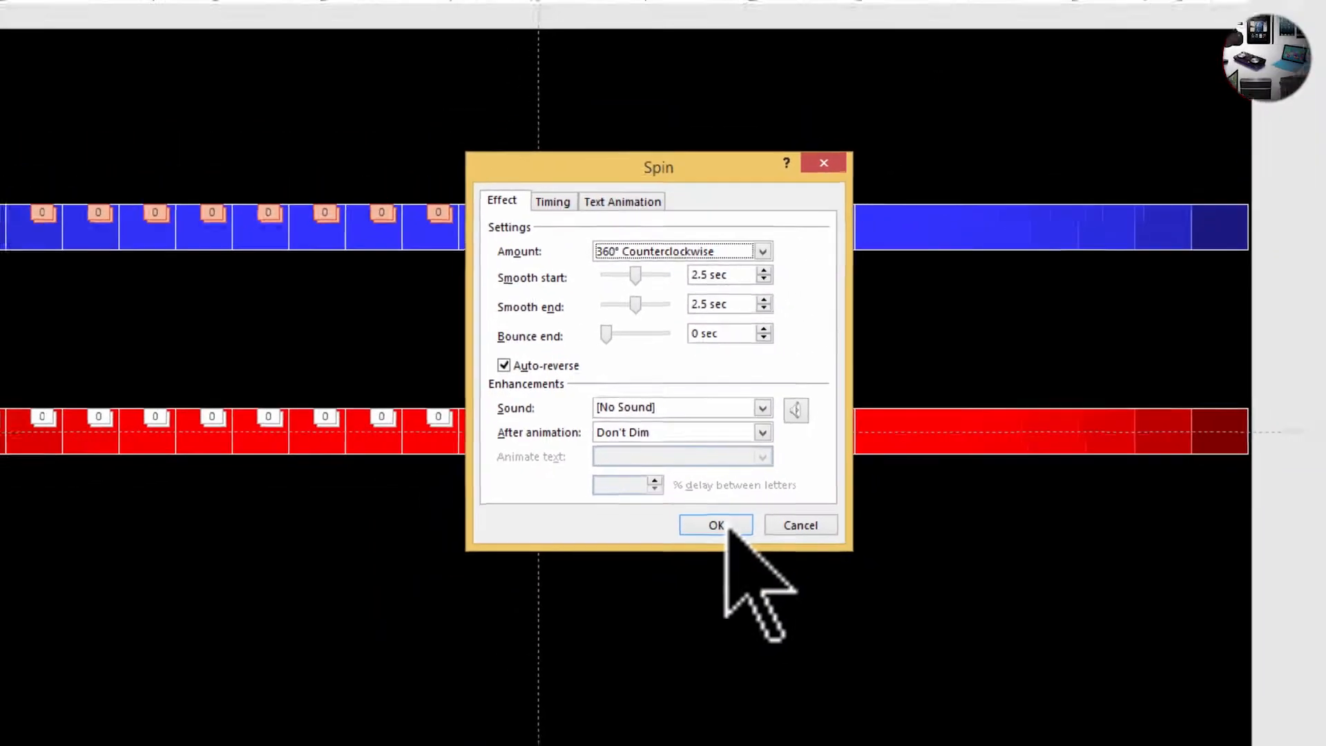
click(736, 580)
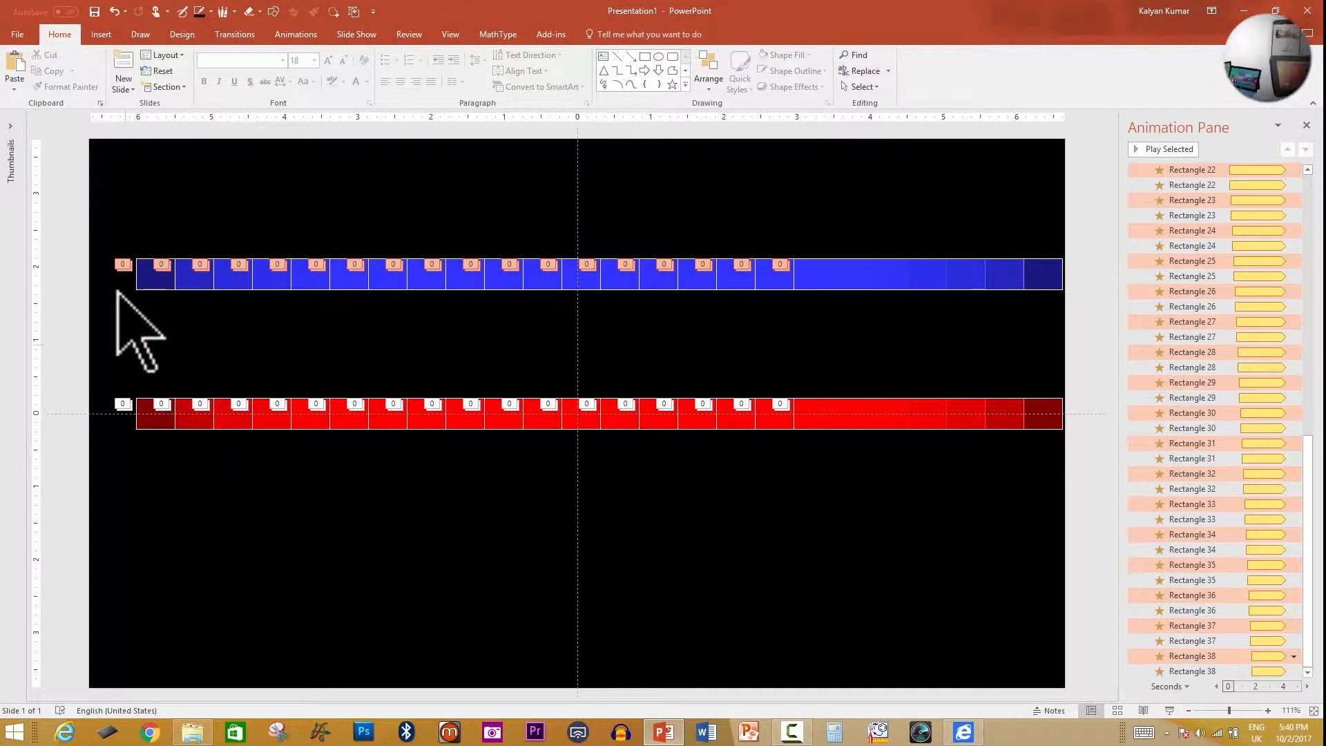
Duplicate the whole blue row of rectangles below the red row and recolour the copy with a magenta fill from the standard colours
drag(106, 231, 1104, 333)
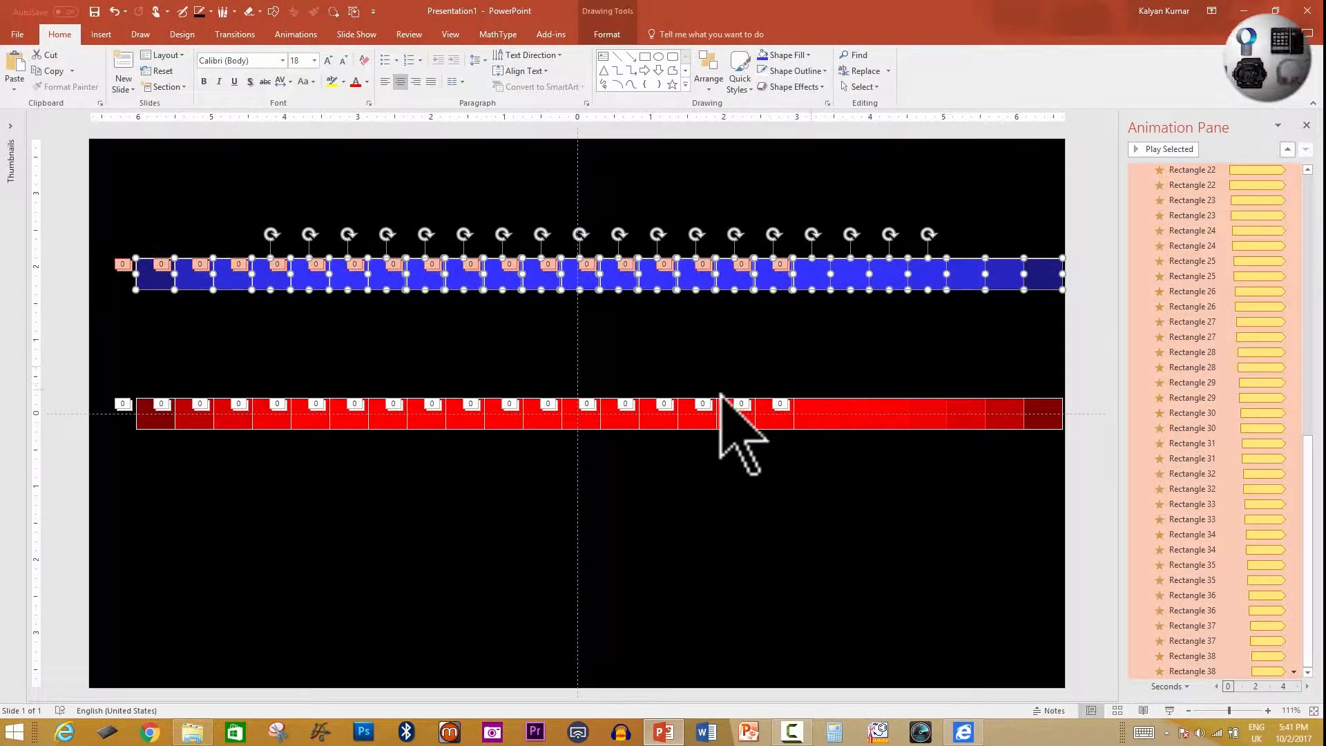
drag(541, 283, 578, 552)
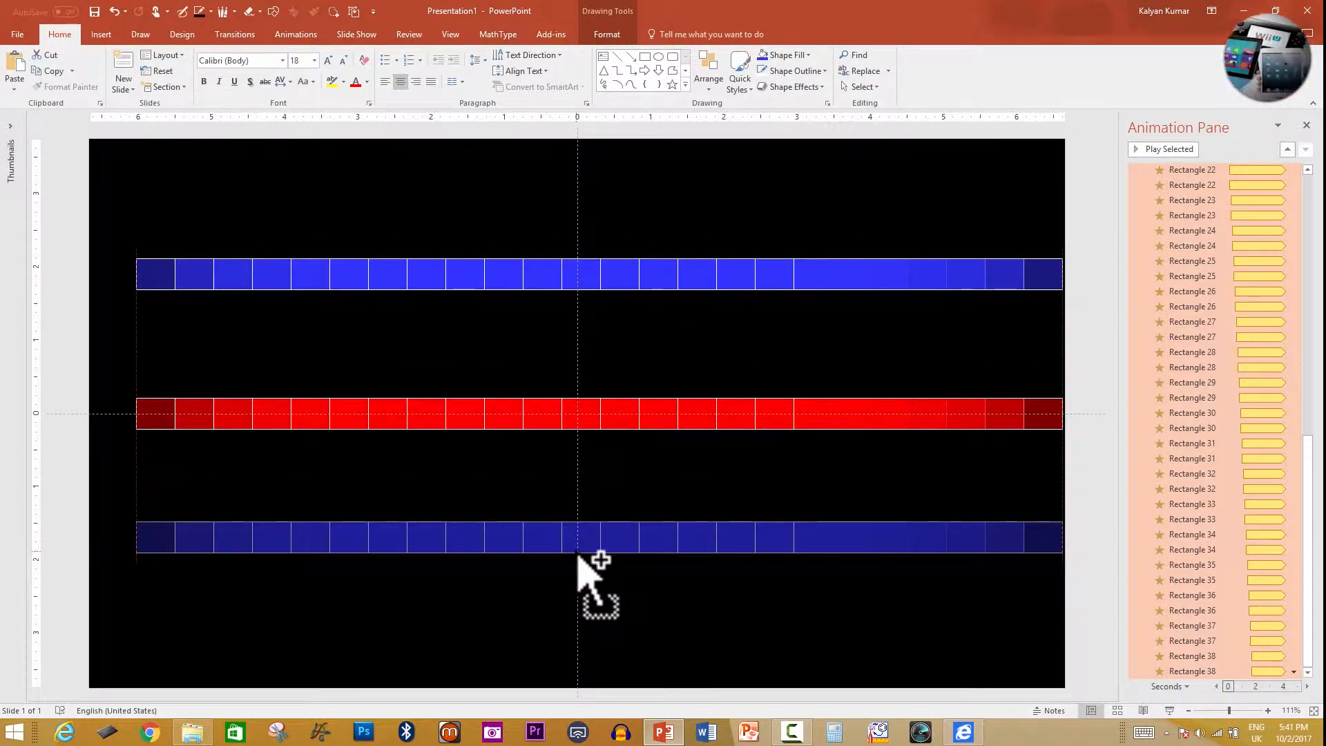
drag(578, 558, 581, 565)
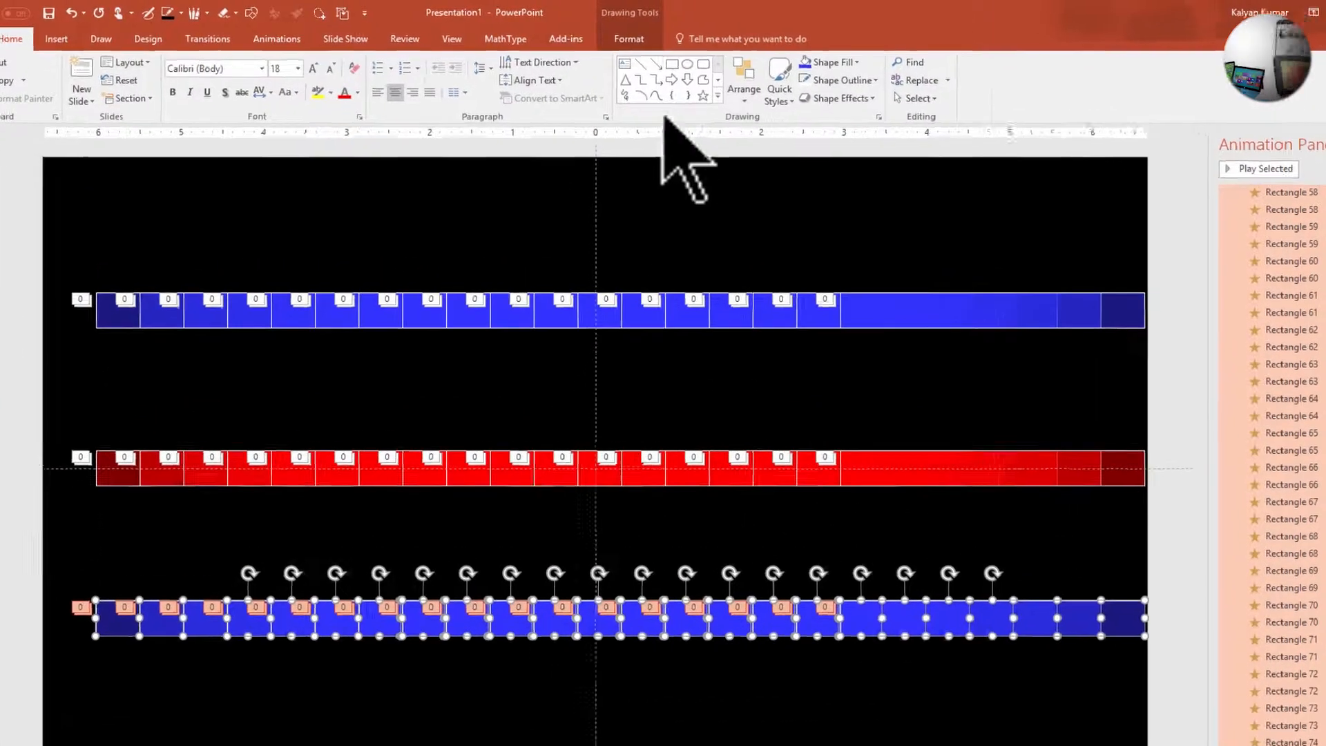
click(607, 34)
click(556, 79)
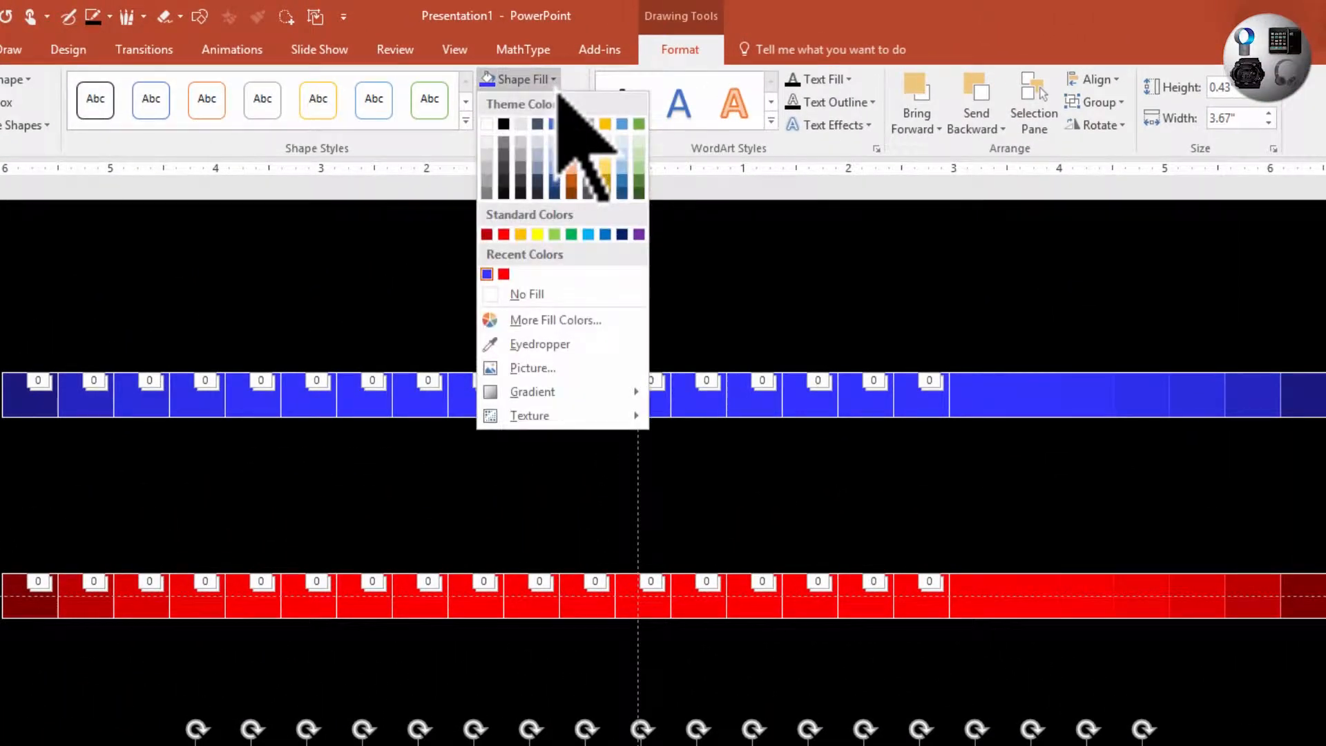
click(552, 327)
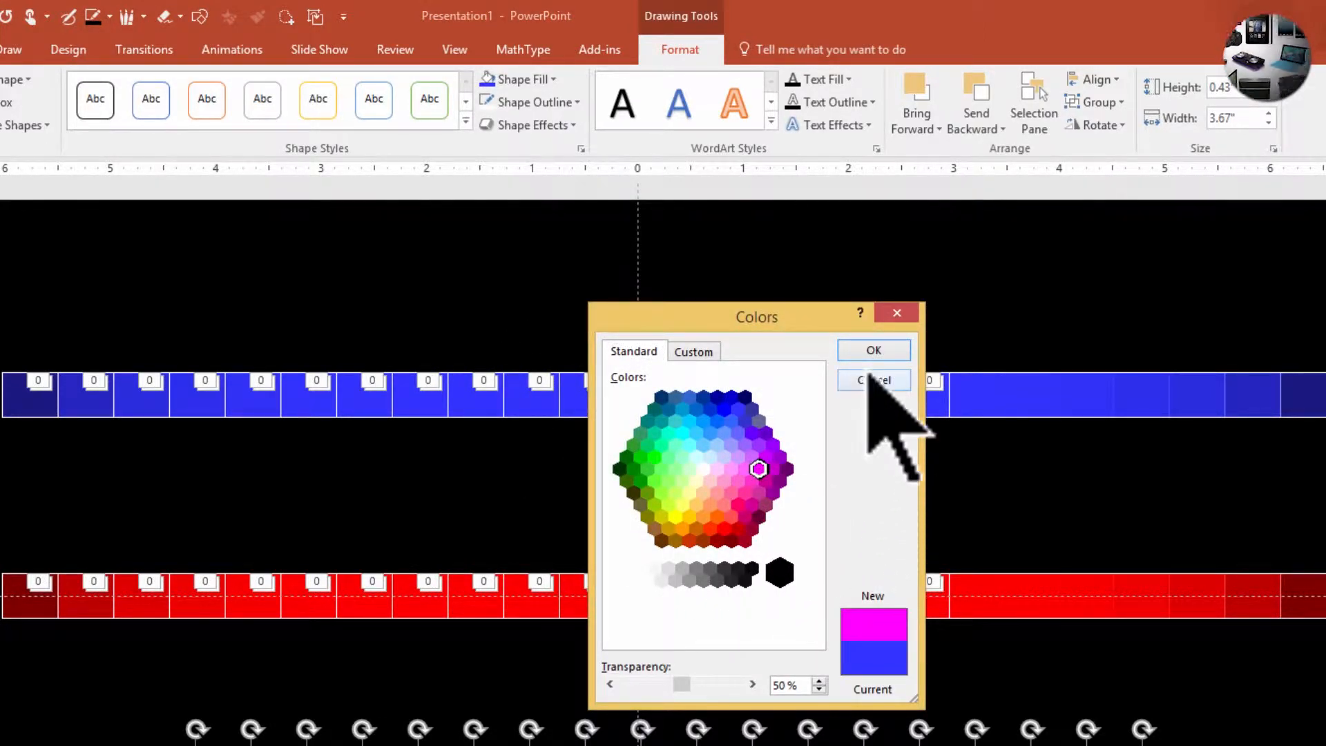
click(874, 350)
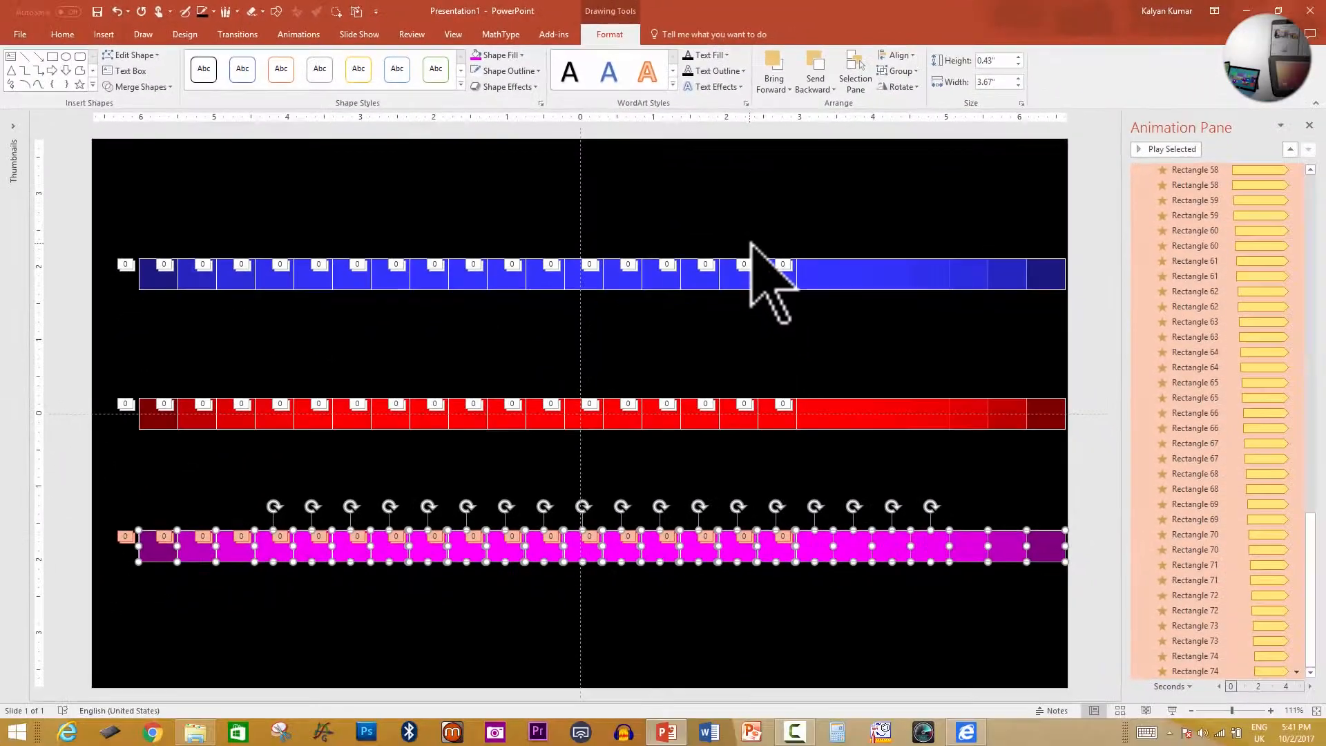
Select together the second animation of each pair for the magenta row's rectangles, from Rectangle 57 through Rectangle 74
mouse_move(1315, 556)
mouse_down()
mouse_move(1317, 504)
mouse_move(1316, 608)
mouse_move(1322, 532)
mouse_up()
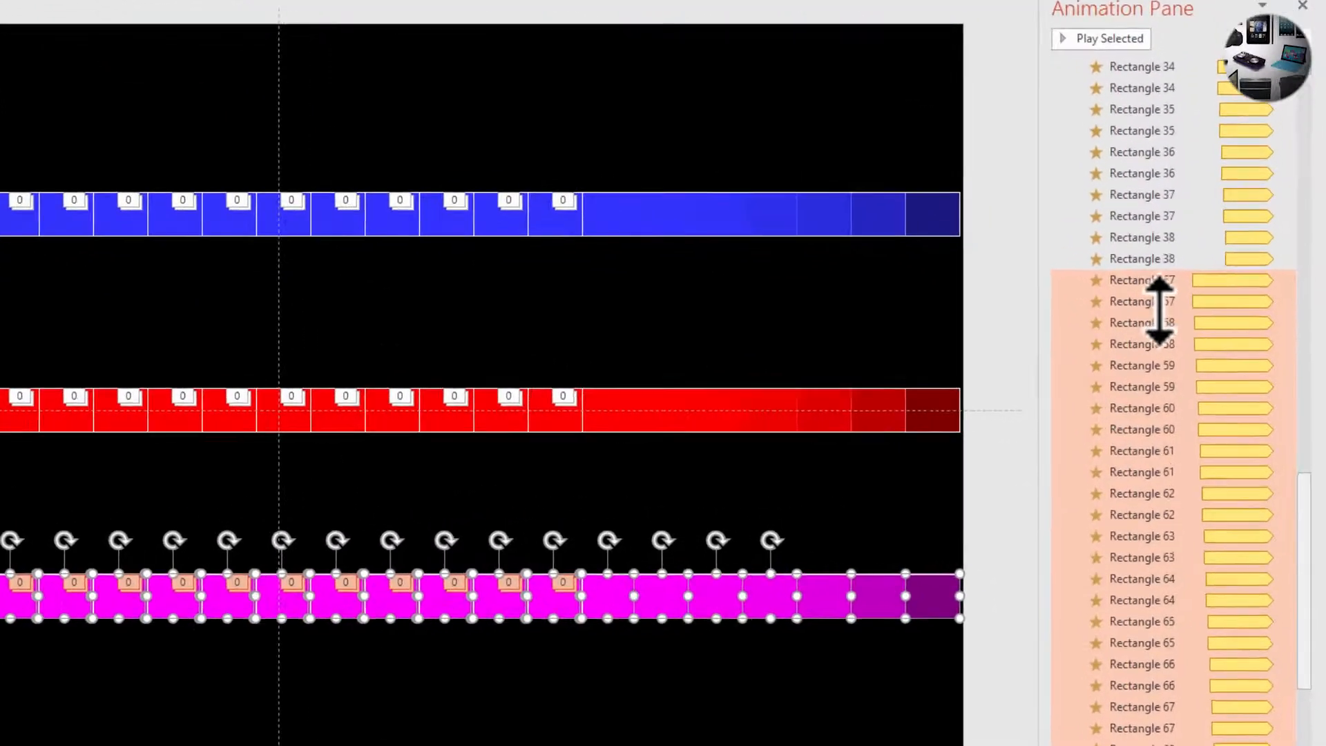
drag(1117, 286, 1105, 335)
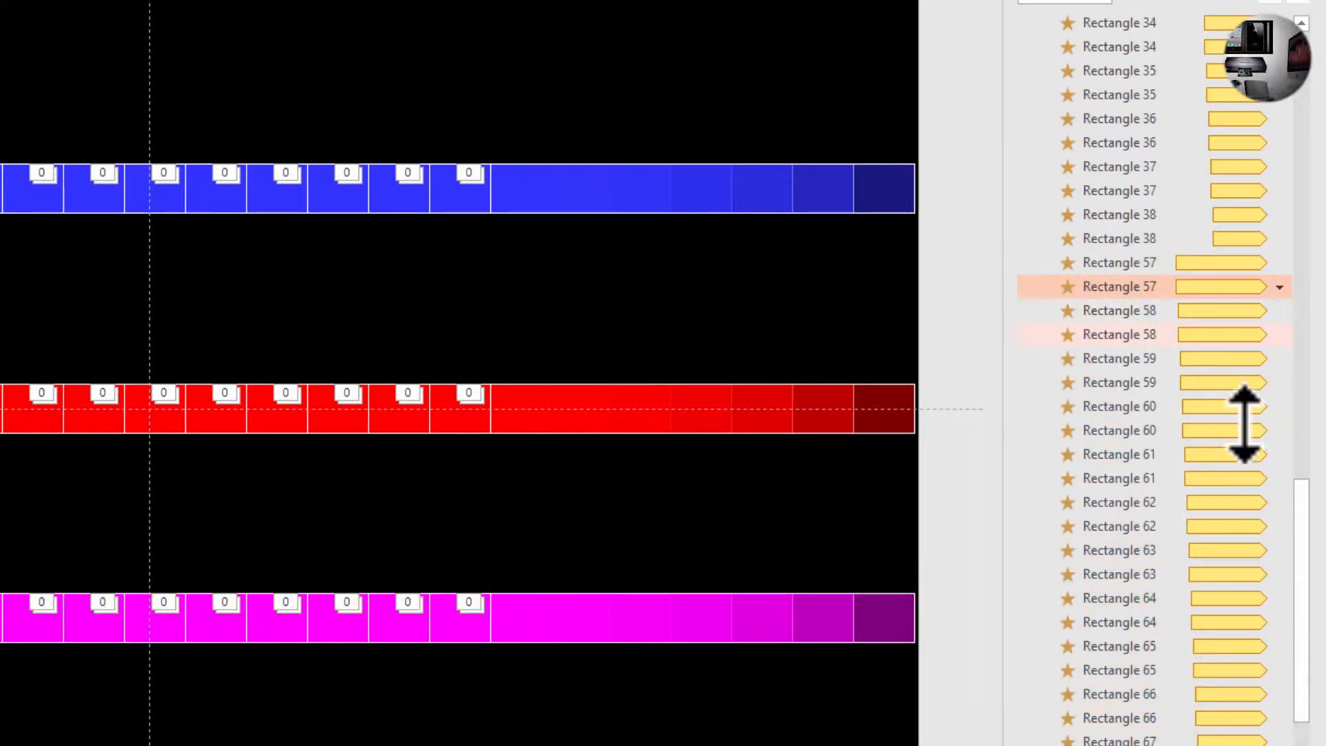
ctrl+click(1132, 336)
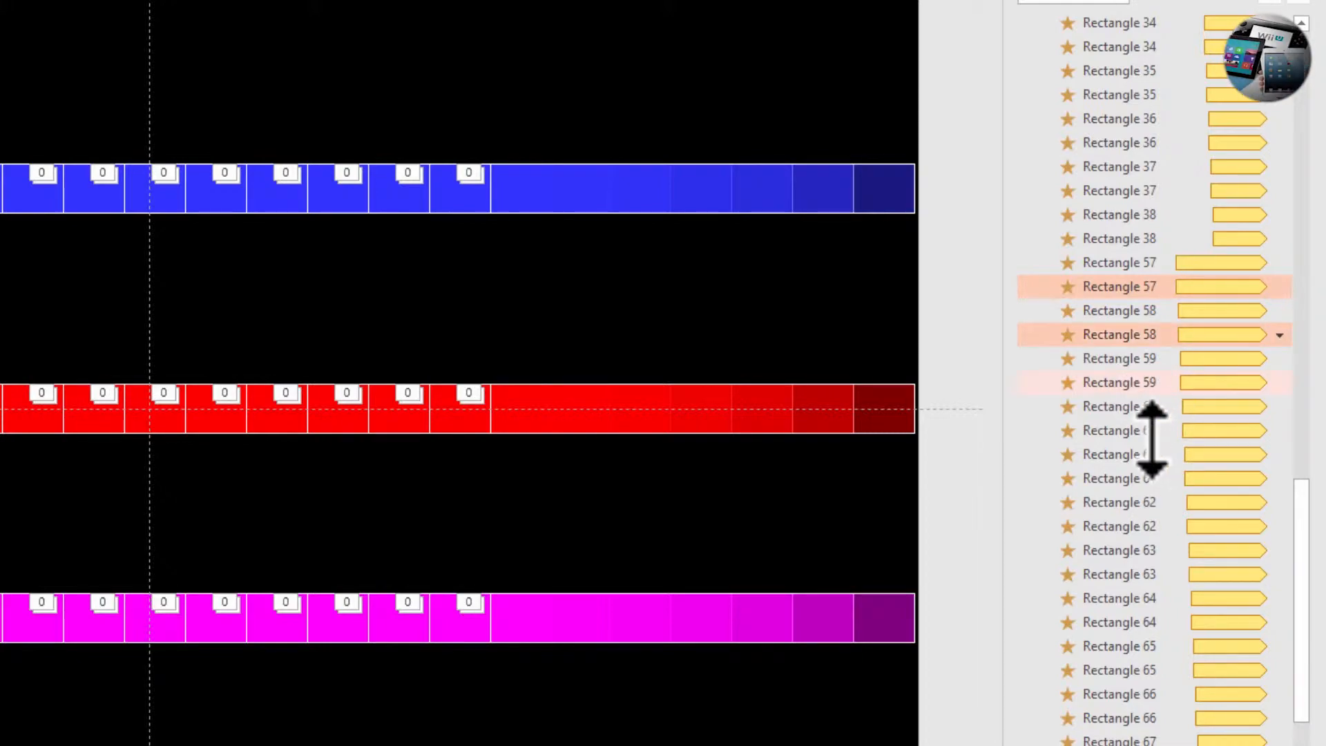
ctrl+click(1133, 382)
ctrl+click(1132, 430)
ctrl+click(1132, 478)
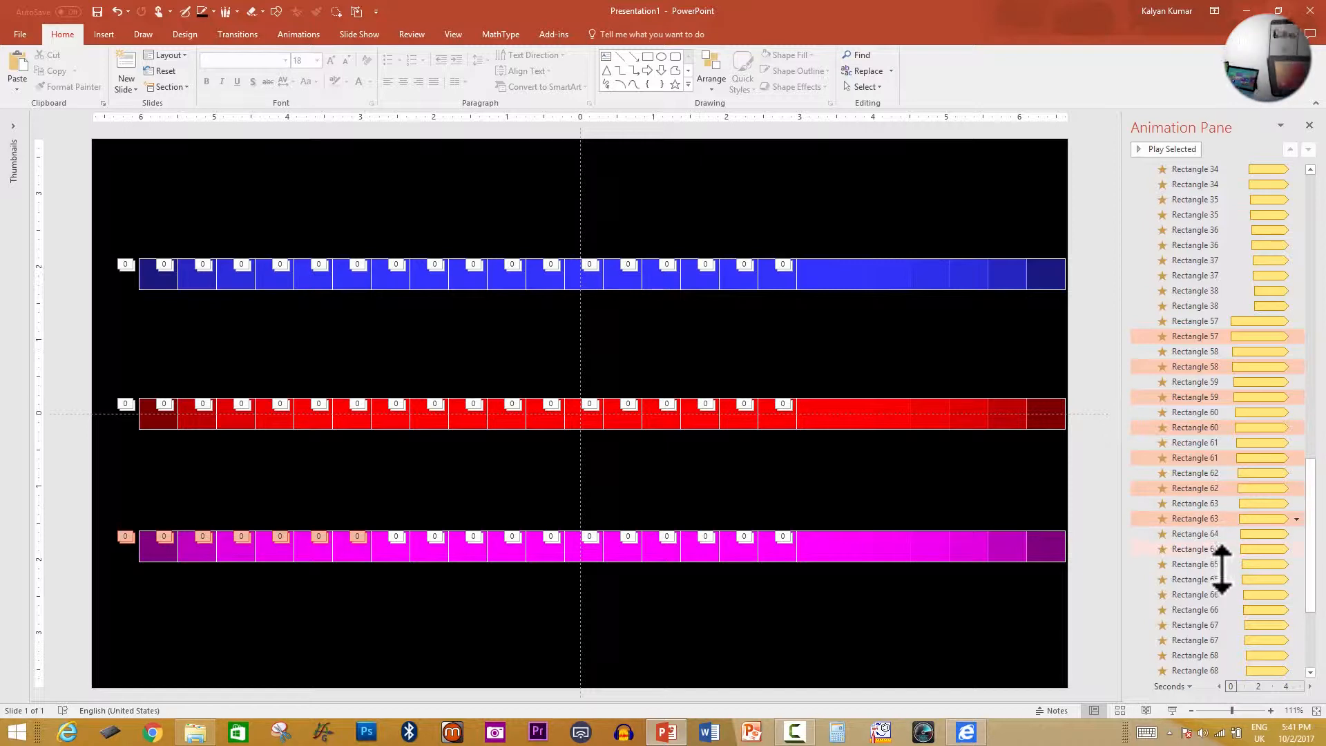
ctrl+click(1219, 552)
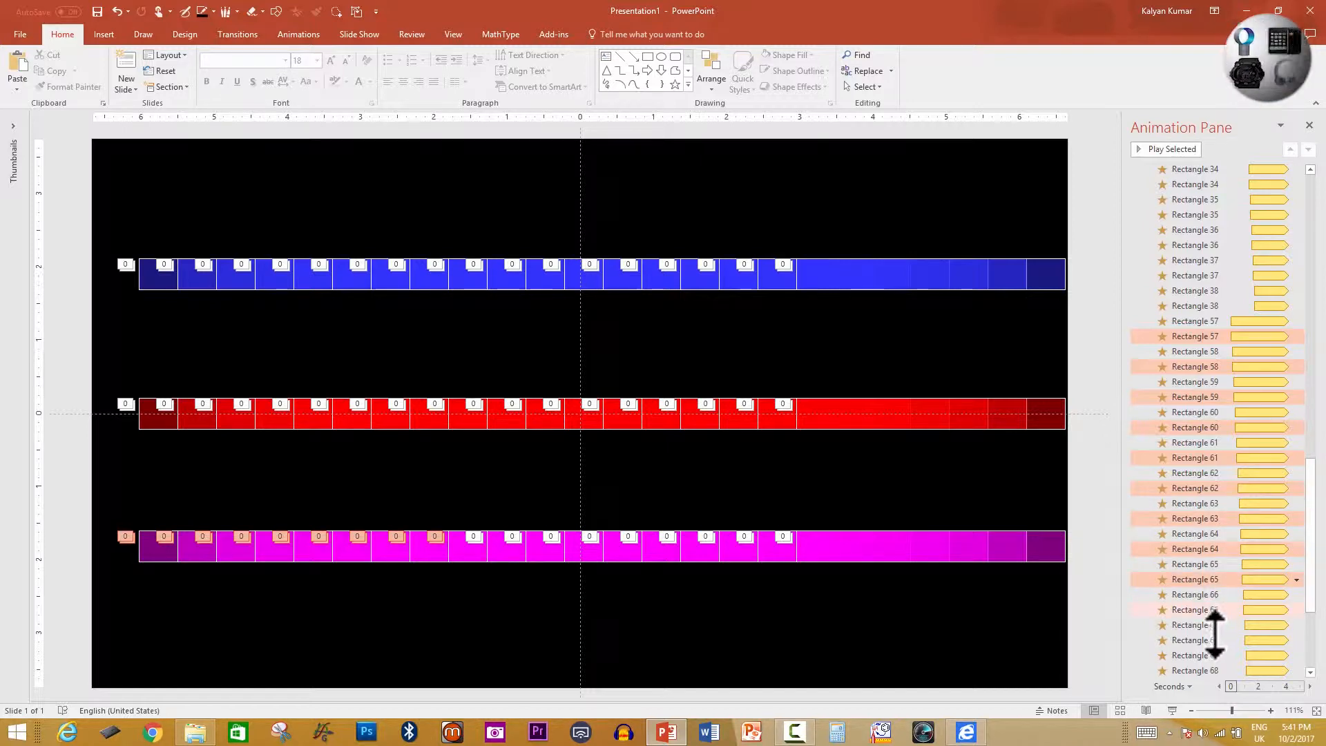
ctrl+click(1238, 669)
scroll(1305, 621, down, 8)
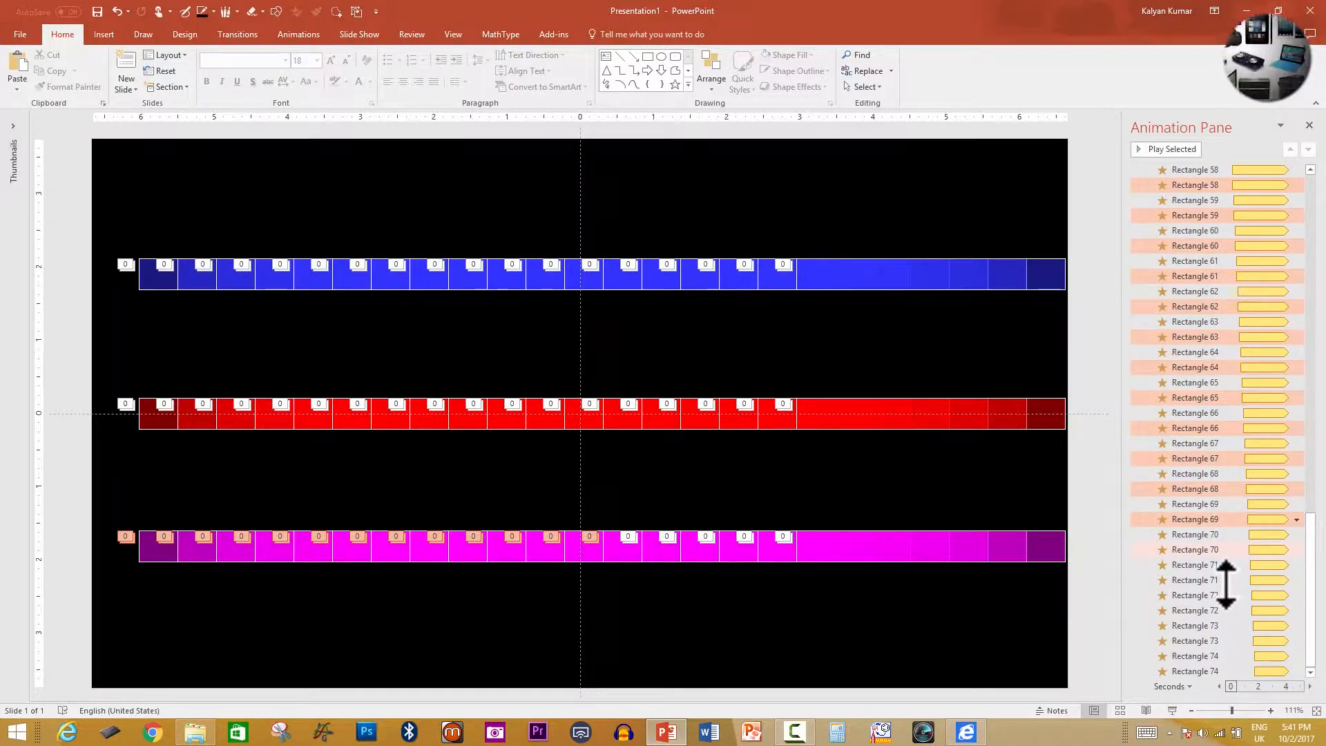
ctrl+click(1218, 550)
ctrl+click(1218, 580)
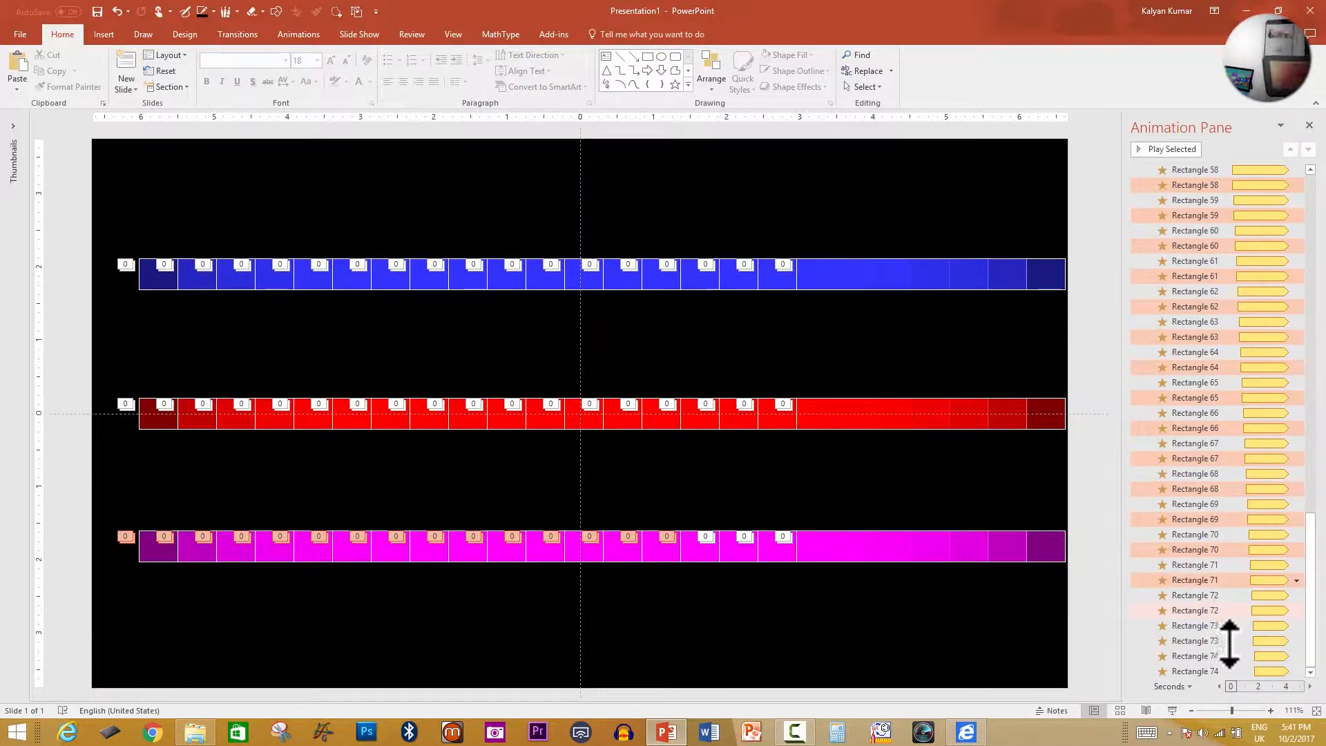
ctrl+click(1231, 611)
ctrl+click(1232, 641)
ctrl+click(1231, 673)
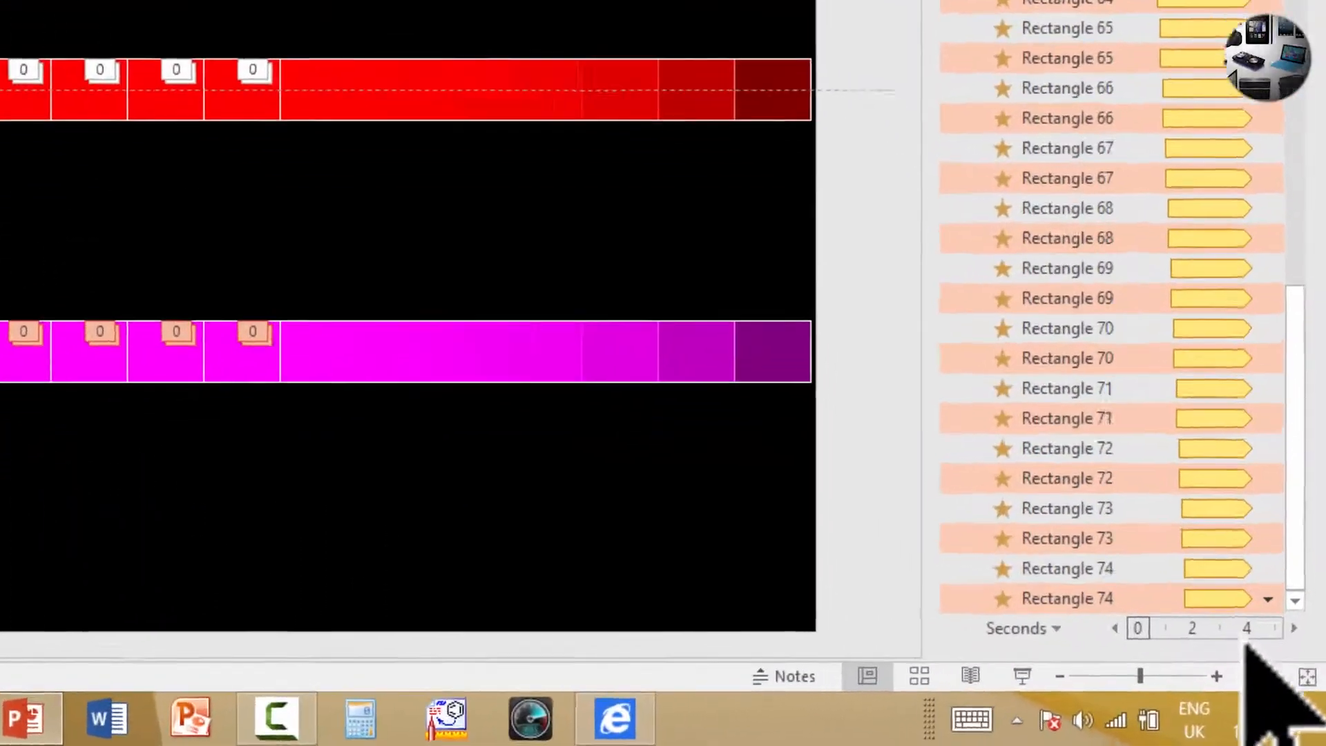
Change the target fill colour of the magenta row's selected Fill Color effects to magenta
click(1297, 672)
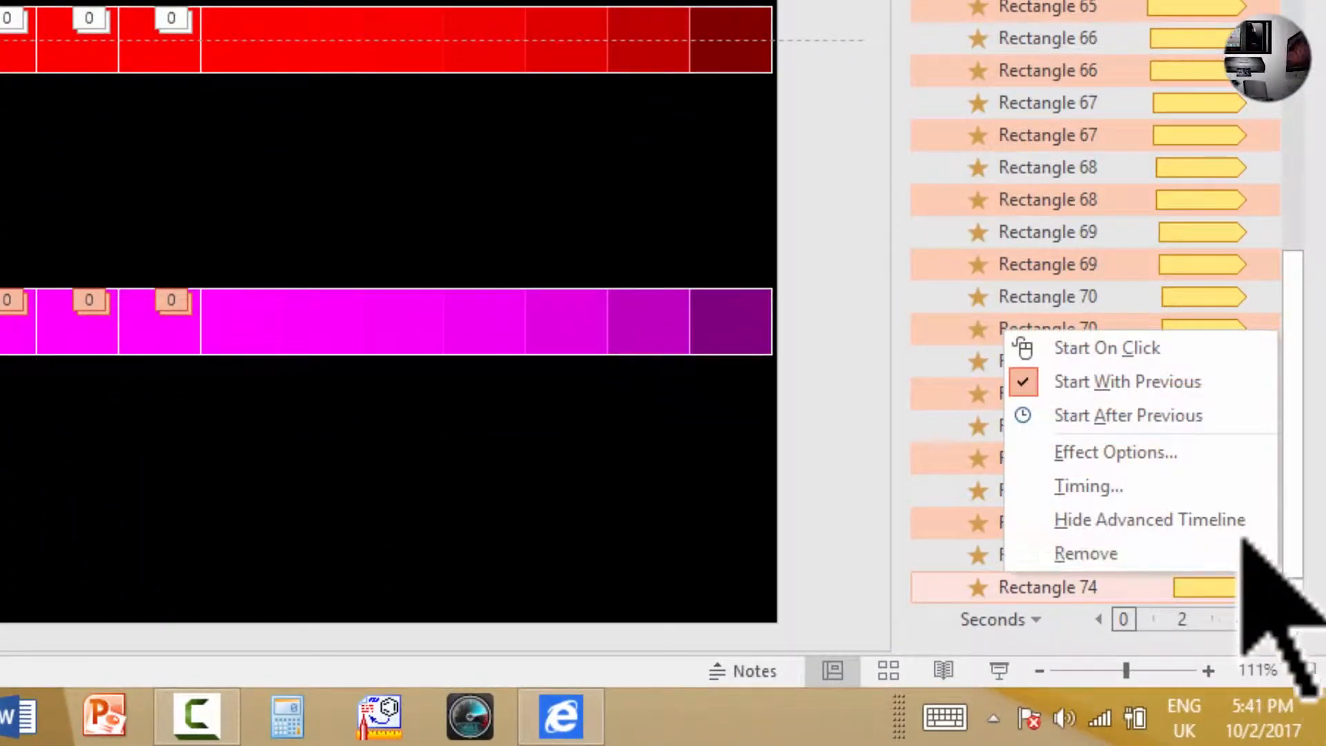
click(1105, 453)
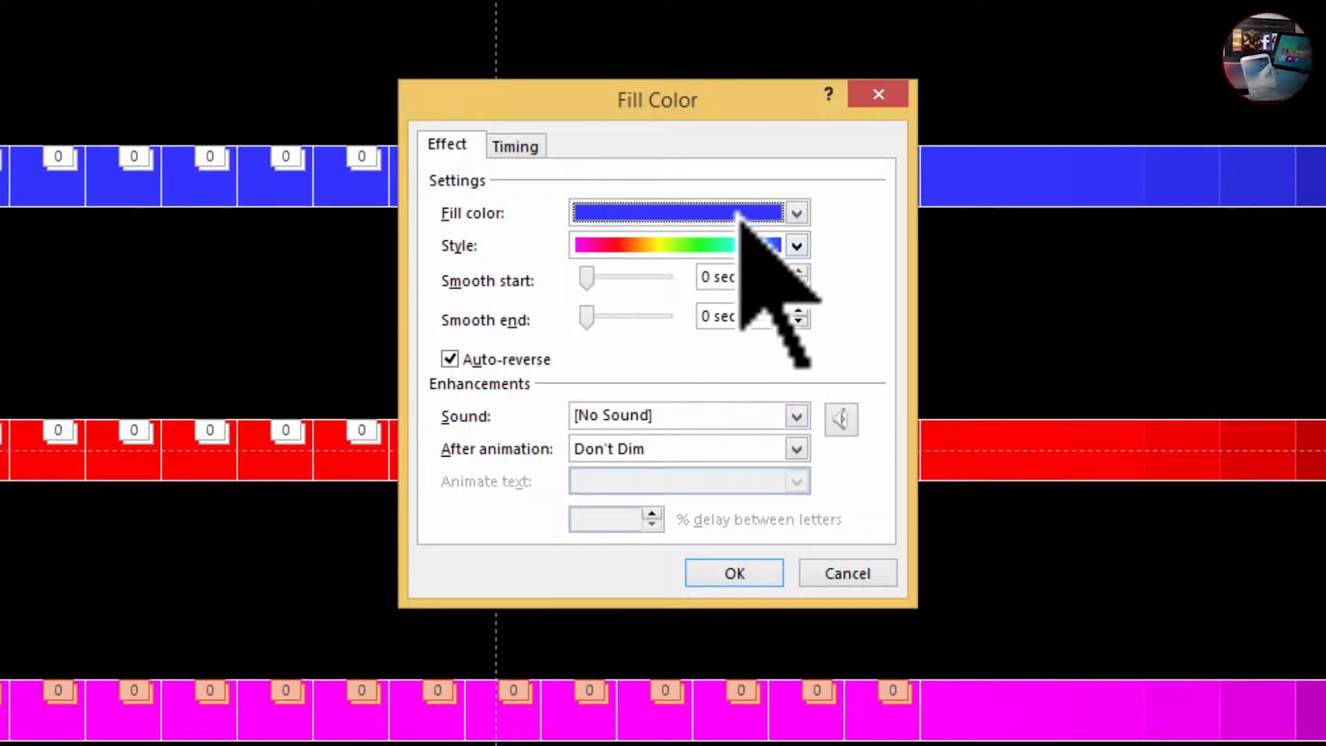
click(796, 213)
click(725, 308)
click(661, 308)
click(823, 154)
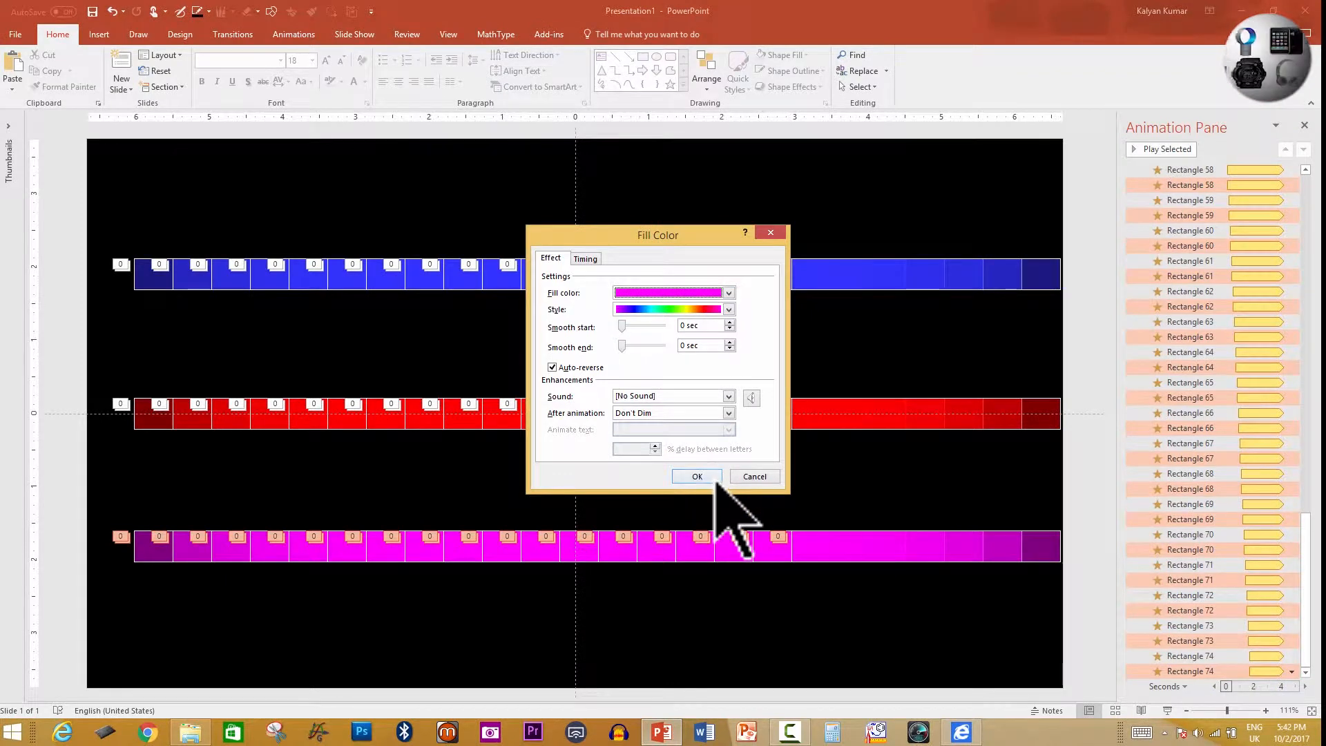
click(704, 478)
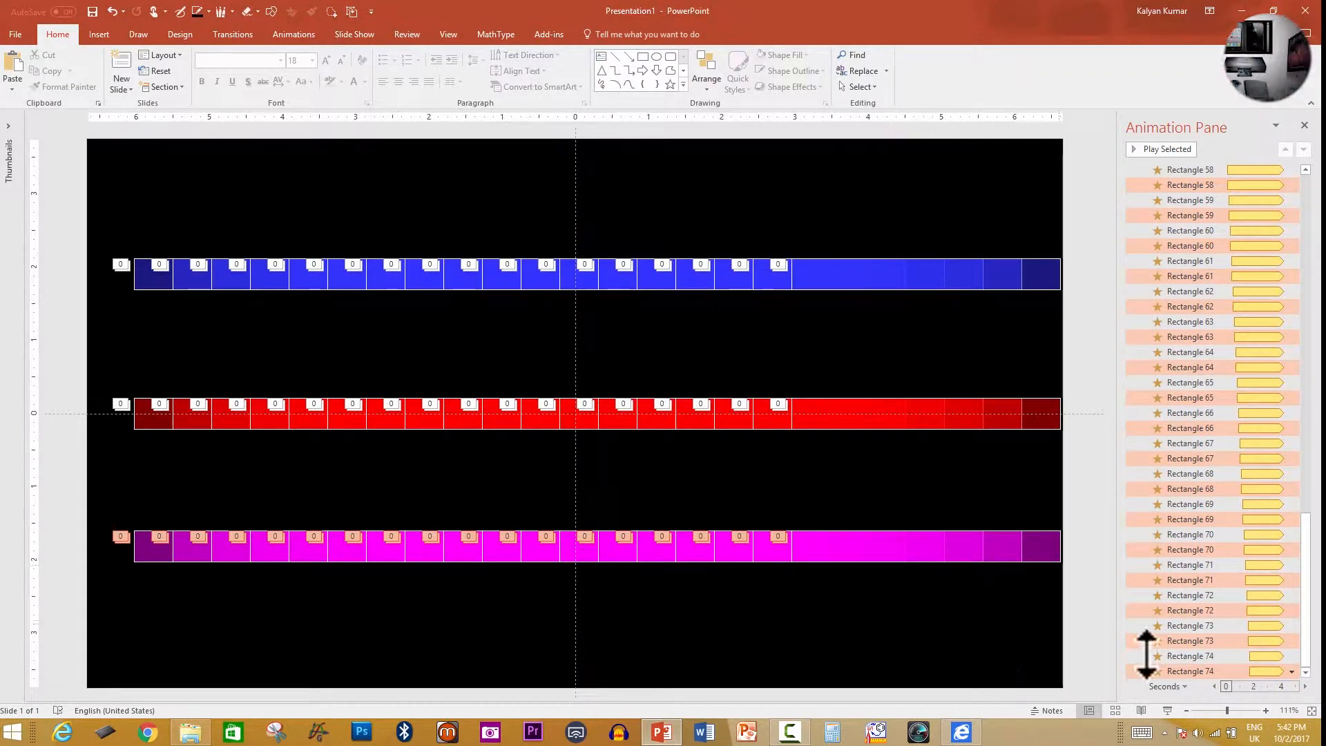
Play the slide show to preview the three animated rows, and return to editing
click(1168, 709)
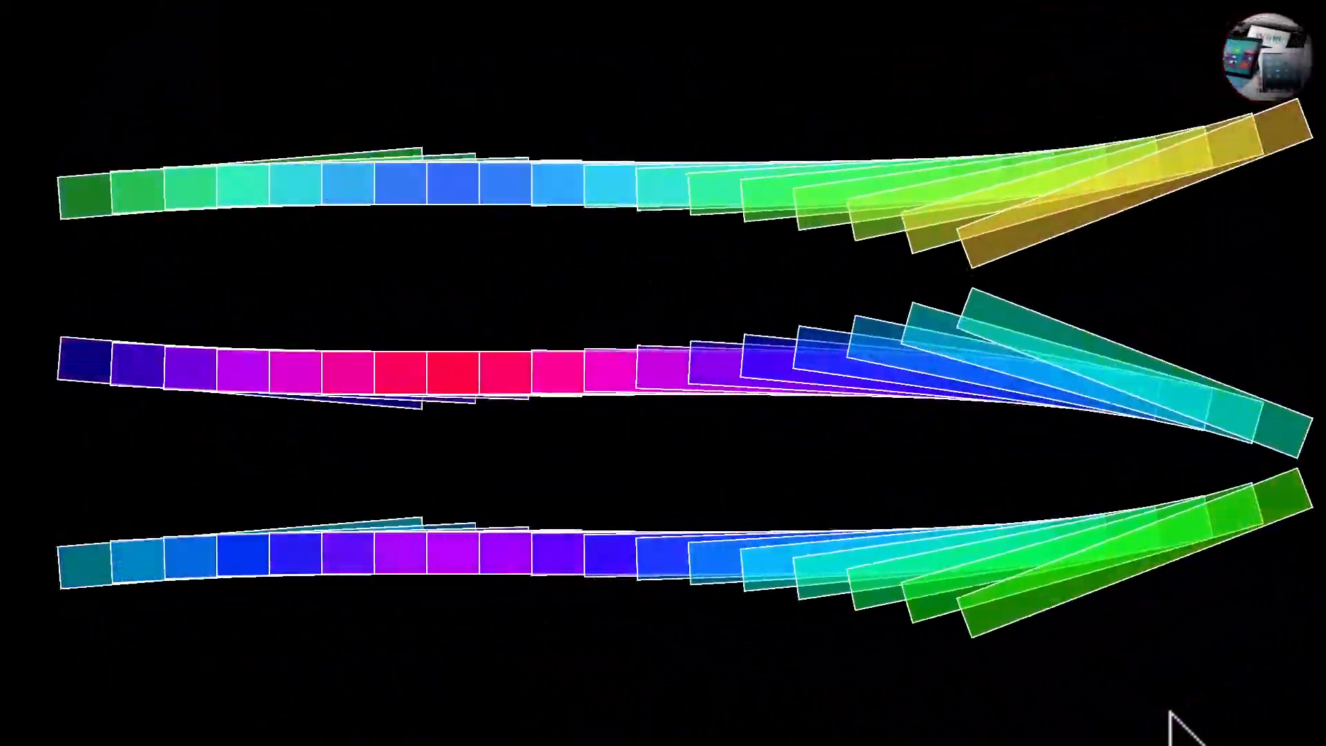
key(Escape)
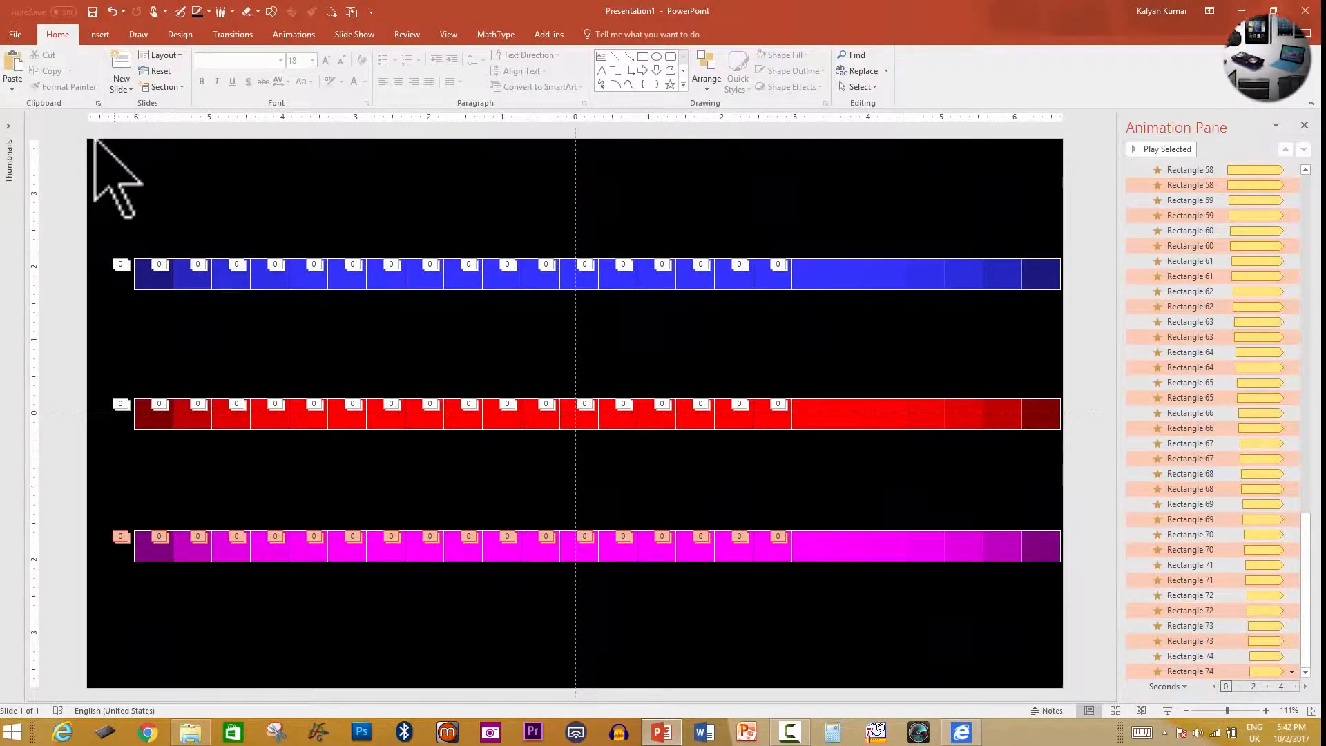
Show the slide thumbnails and duplicate the slide with the three animated rows as a second slide
drag(24, 155, 178, 154)
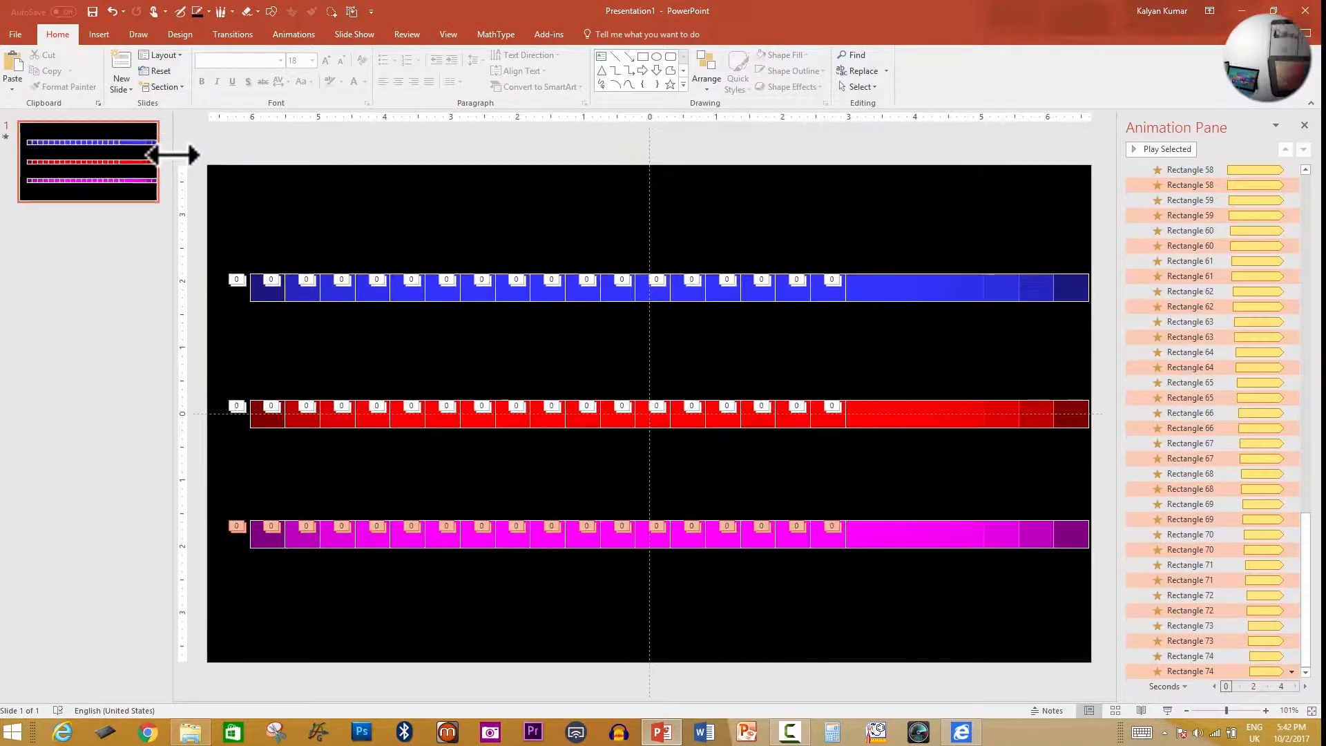
right_click(110, 168)
click(148, 260)
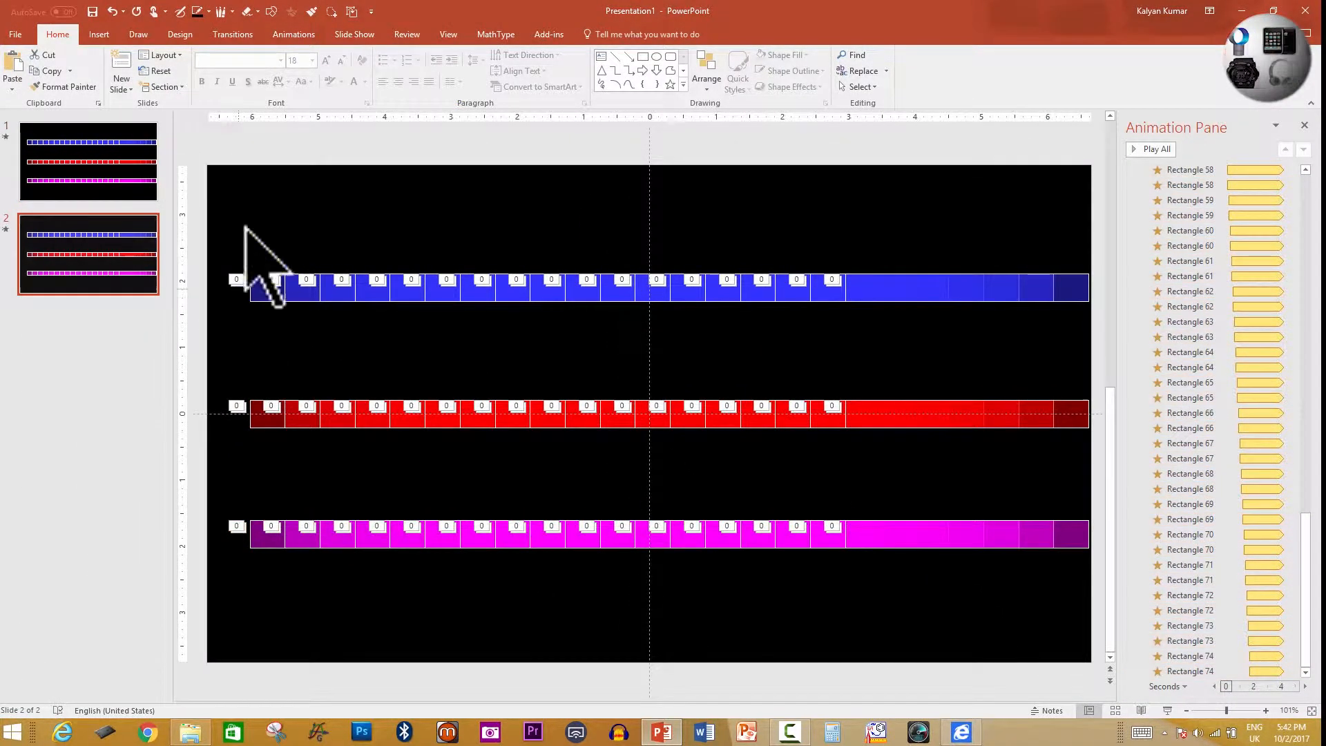
Rotate all rectangles on the second slide right by 90° and move them together to the slide's left edge
scroll(279, 152, down, 3)
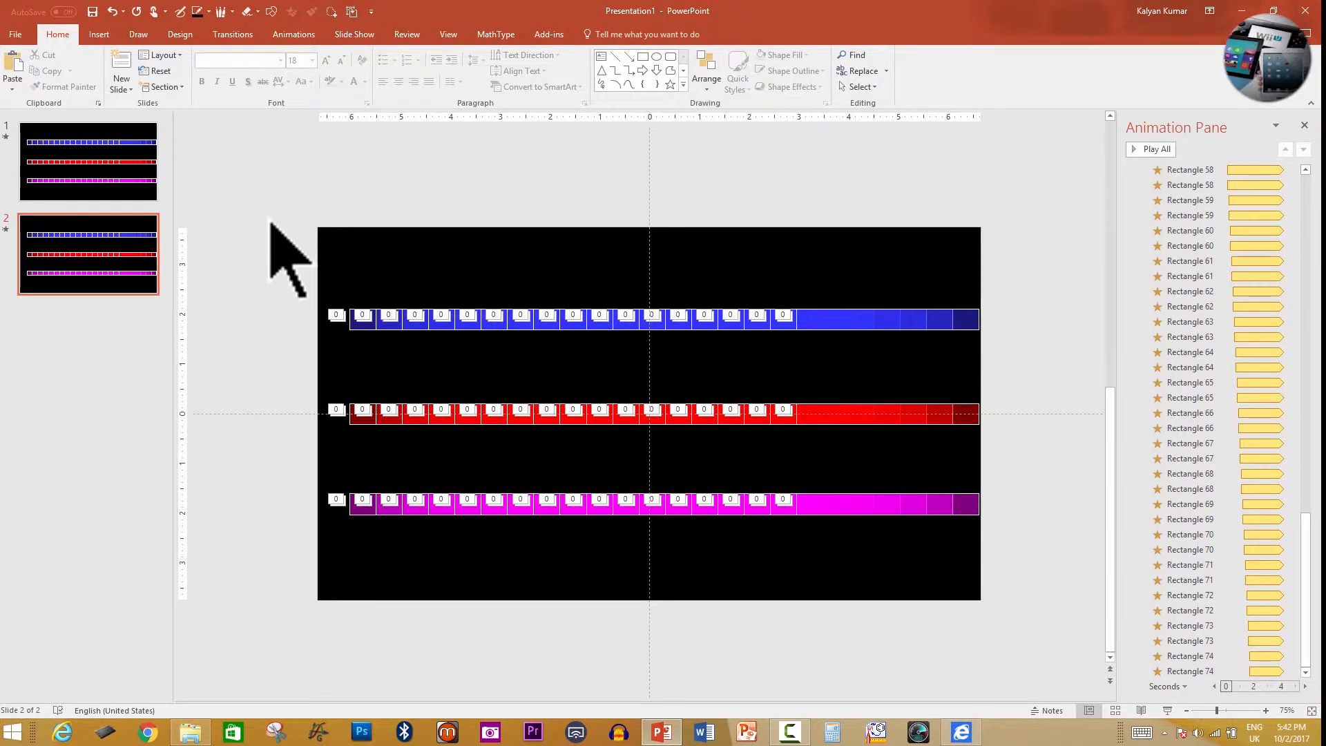
key(ctrl+a)
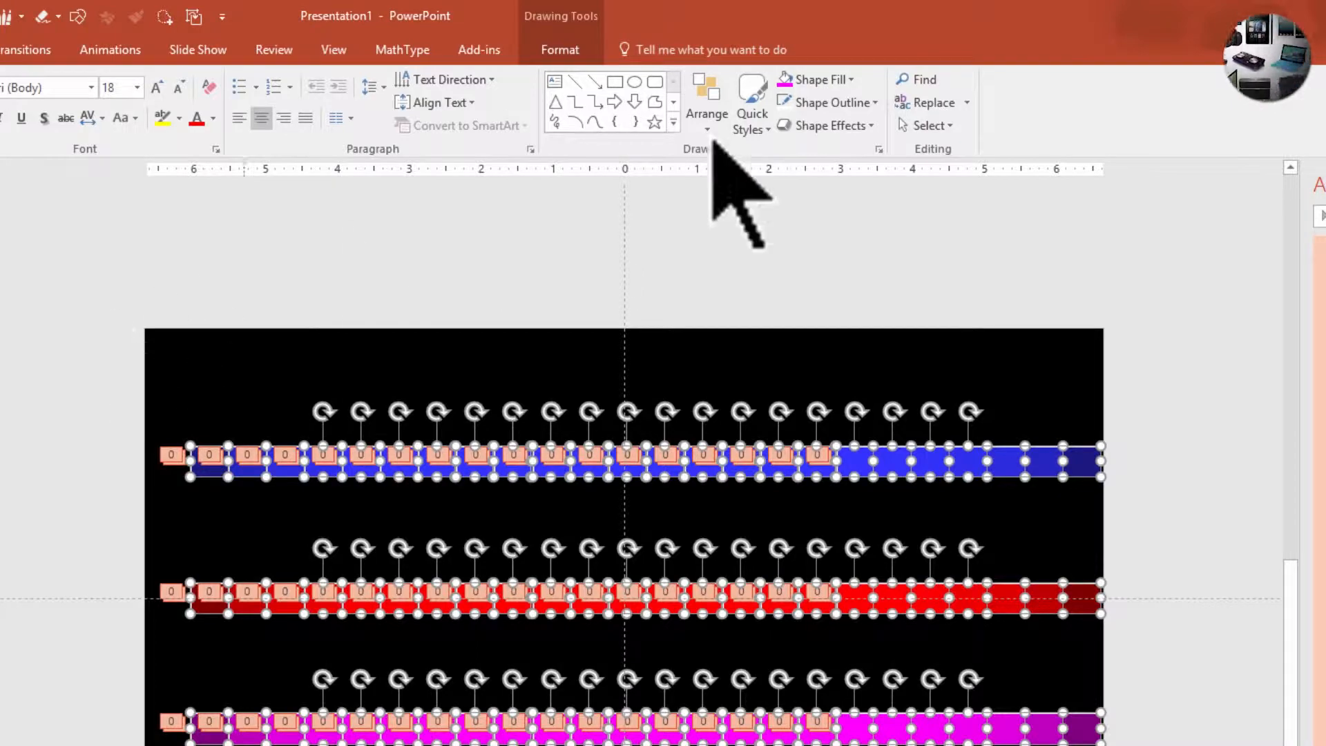
click(583, 52)
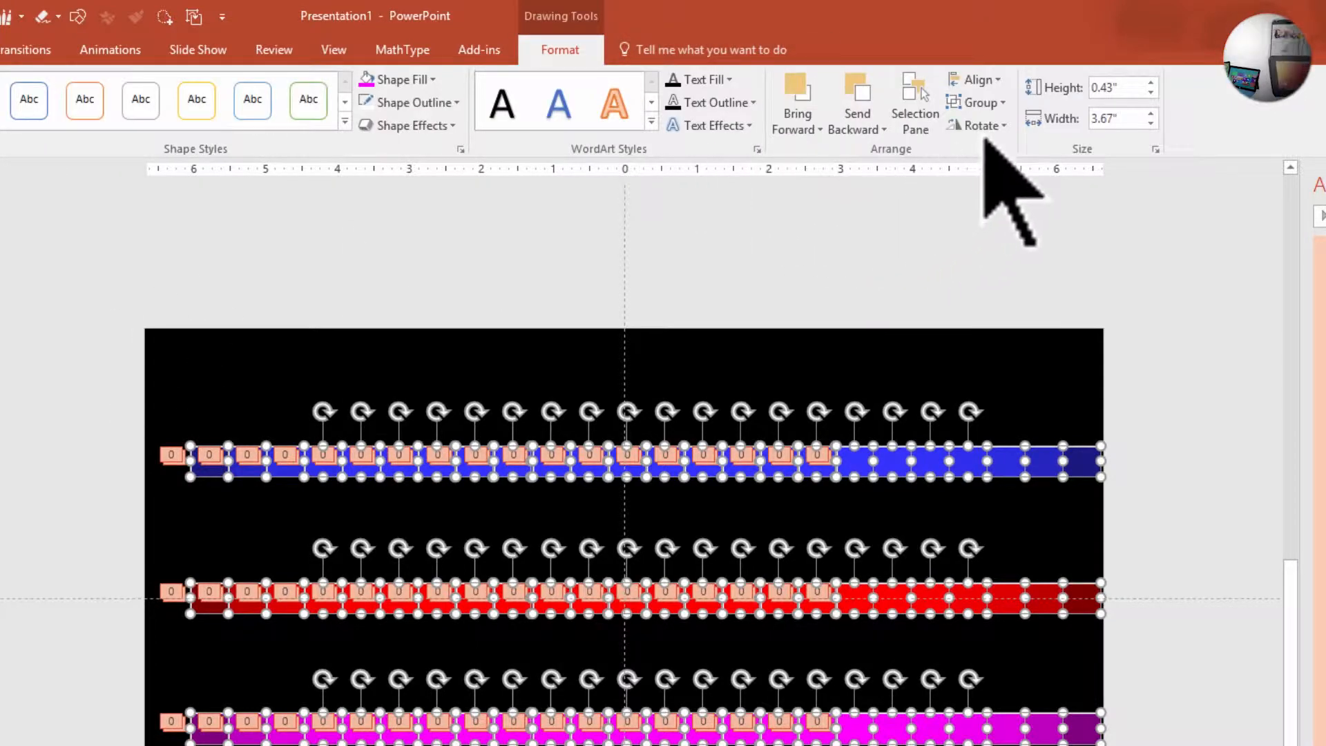
click(1005, 126)
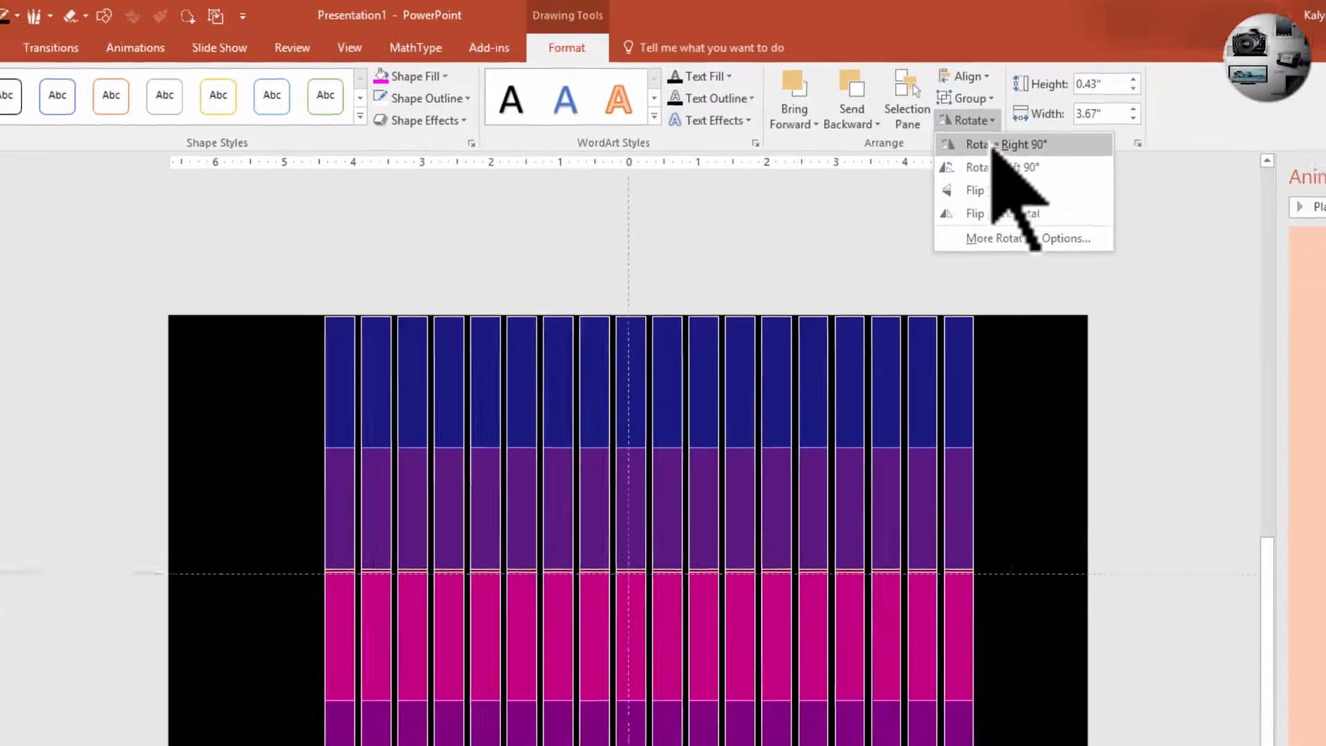
click(1011, 150)
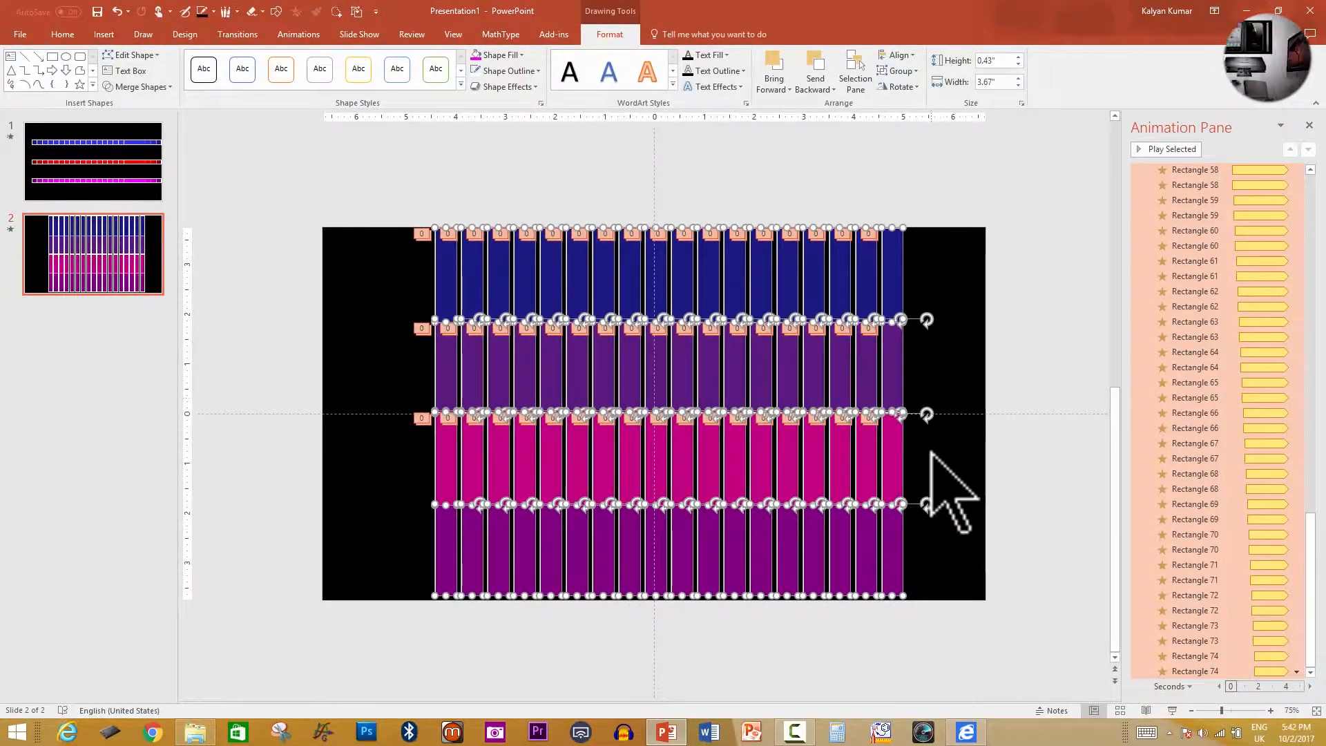
scroll(932, 458, down, 5)
drag(758, 476, 708, 478)
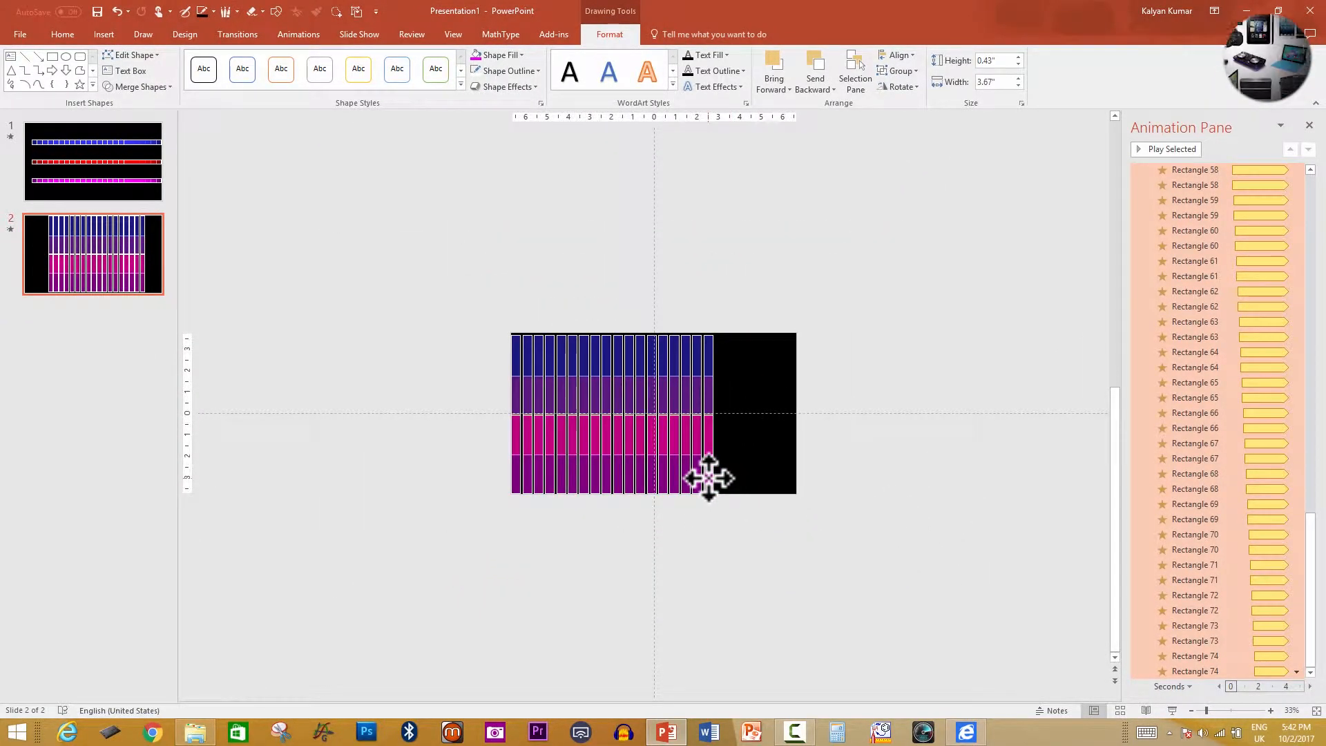
Copy the eight rightmost columns of rectangles into the empty right part of the second slide, and play the slide show from it
click(735, 522)
drag(739, 525, 620, 323)
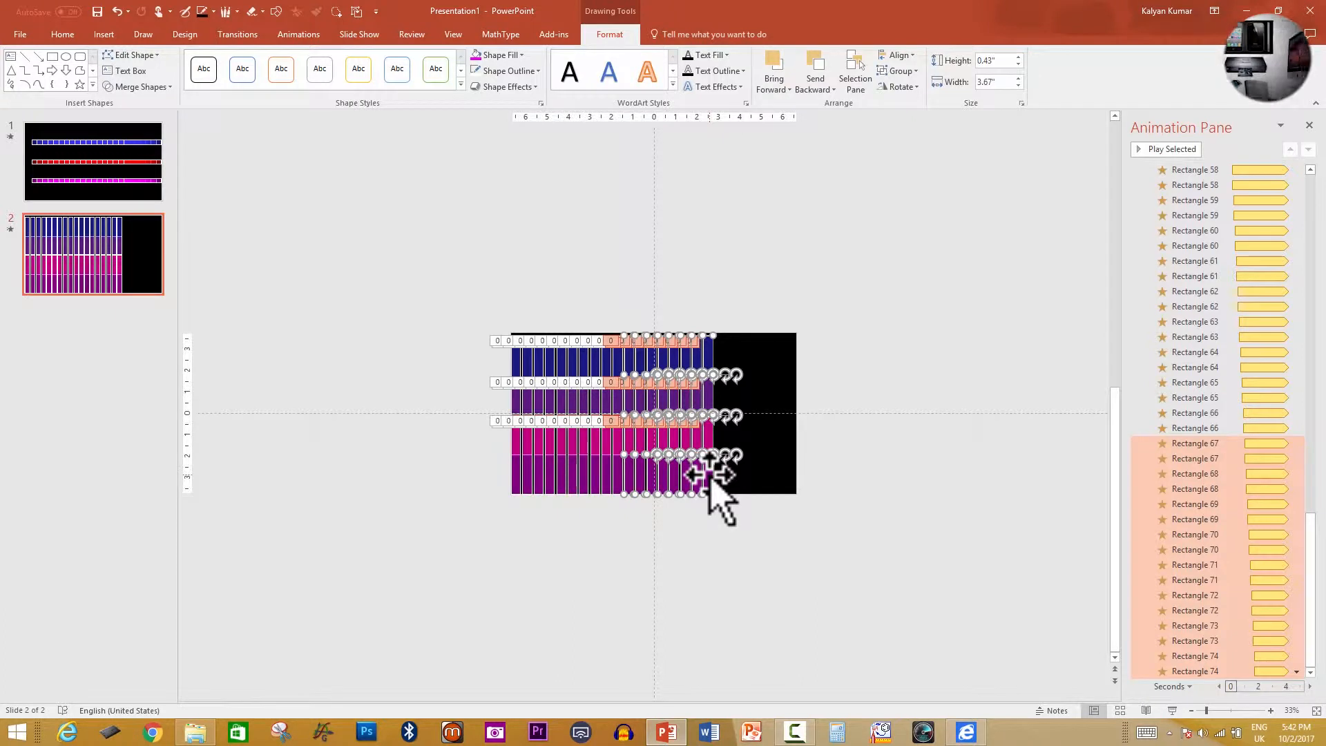
mouse_move(792, 477)
mouse_down()
mouse_move(826, 477)
mouse_move(800, 476)
mouse_up()
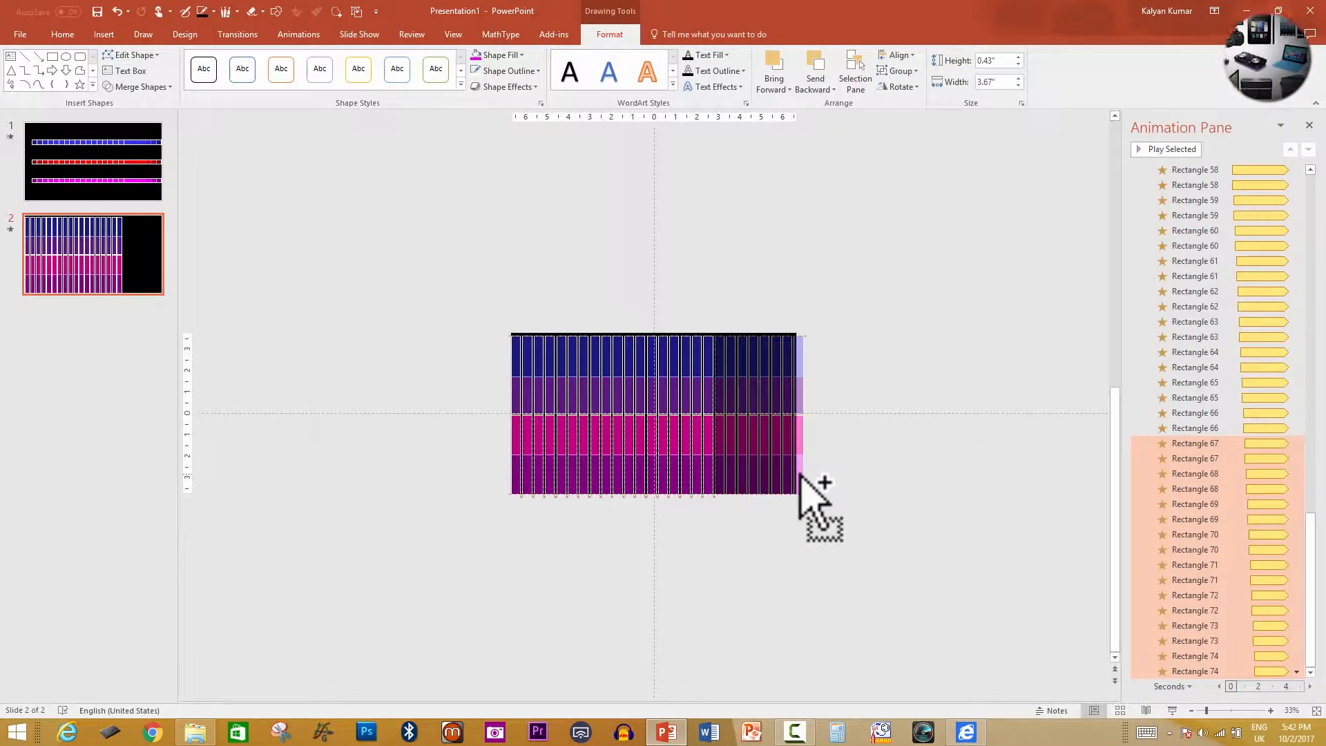
drag(800, 475, 801, 475)
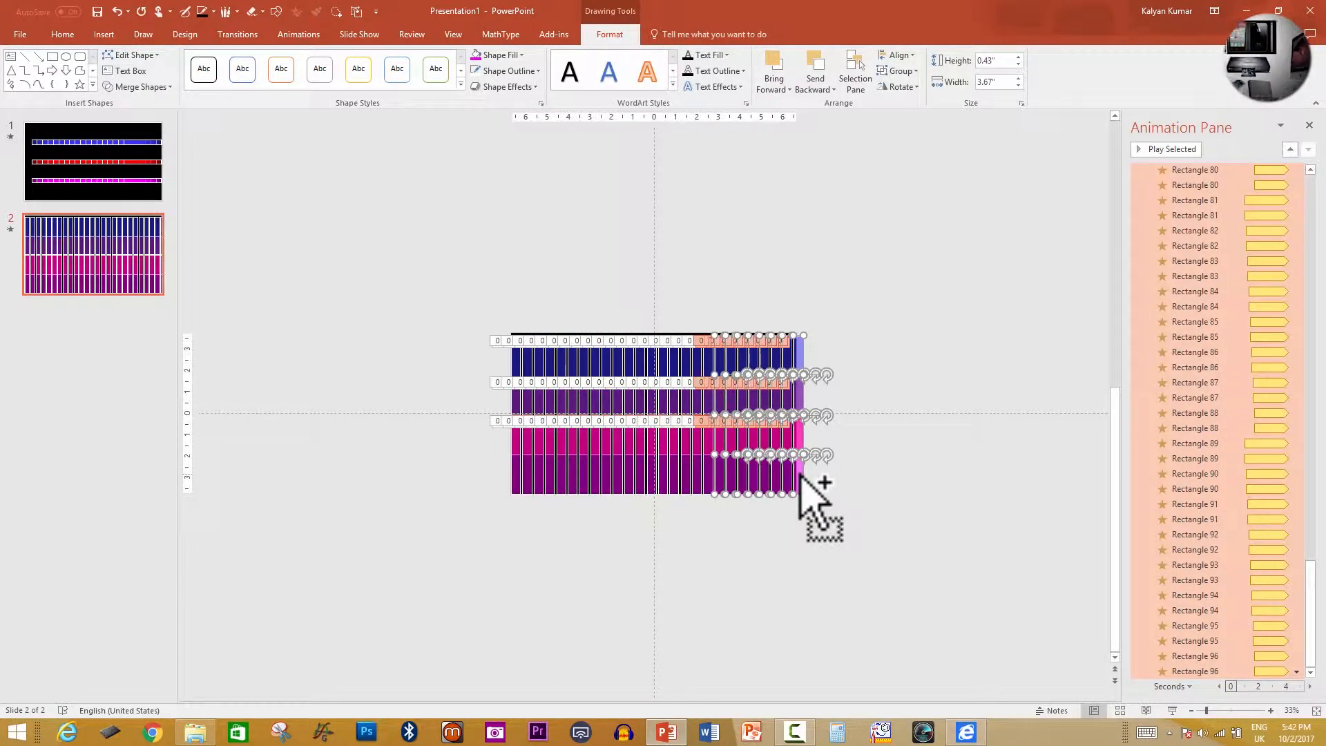
click(1172, 712)
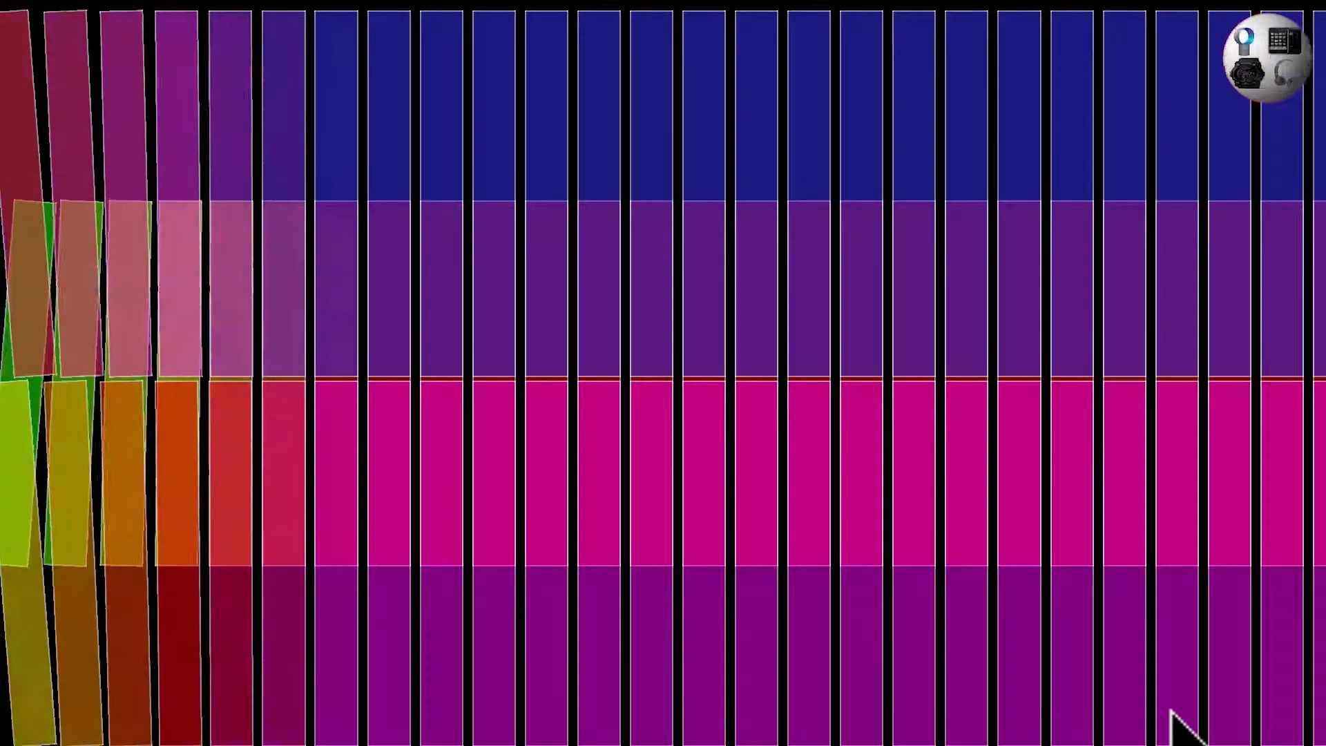